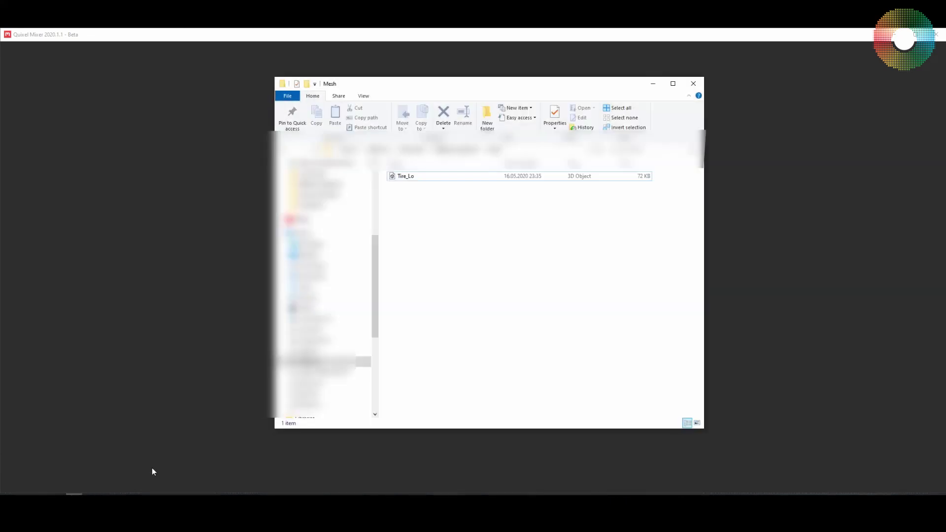
- Check the Tire_Lo mesh file and the baked AO, Cavity, ColorID, Curvature and Normal maps in their folders, and minimize the file window
{"action": "left_click", "coordinate": [414, 177]}
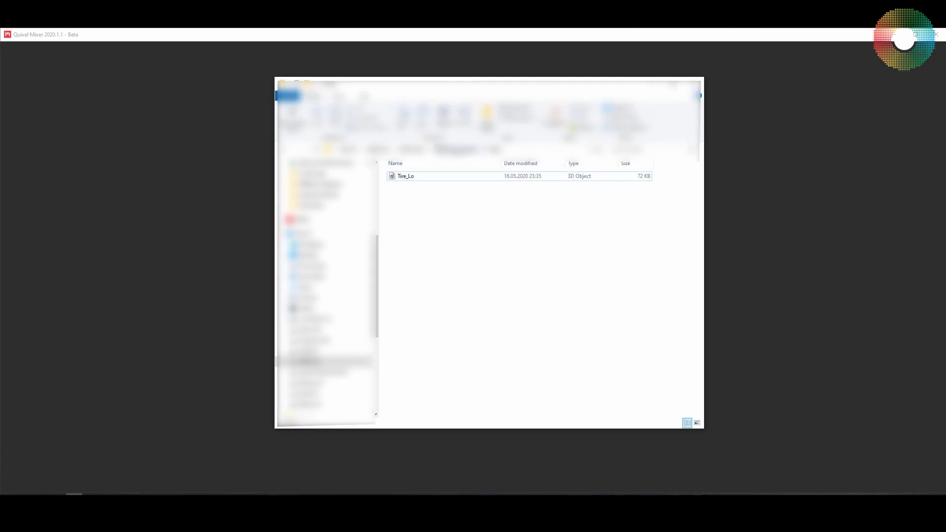
{"action": "key", "text": "alt+Up"}
{"action": "double_click", "coordinate": [414, 196]}
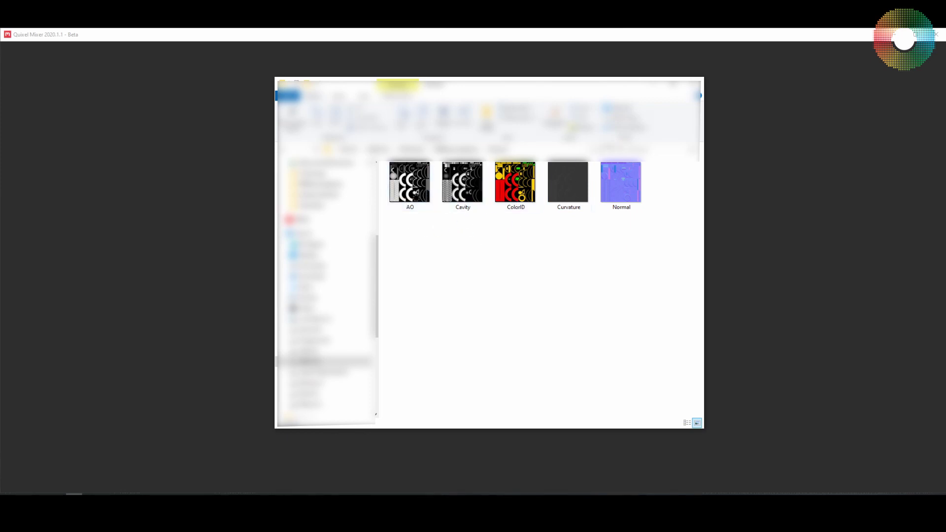
{"action": "left_click", "coordinate": [651, 84]}
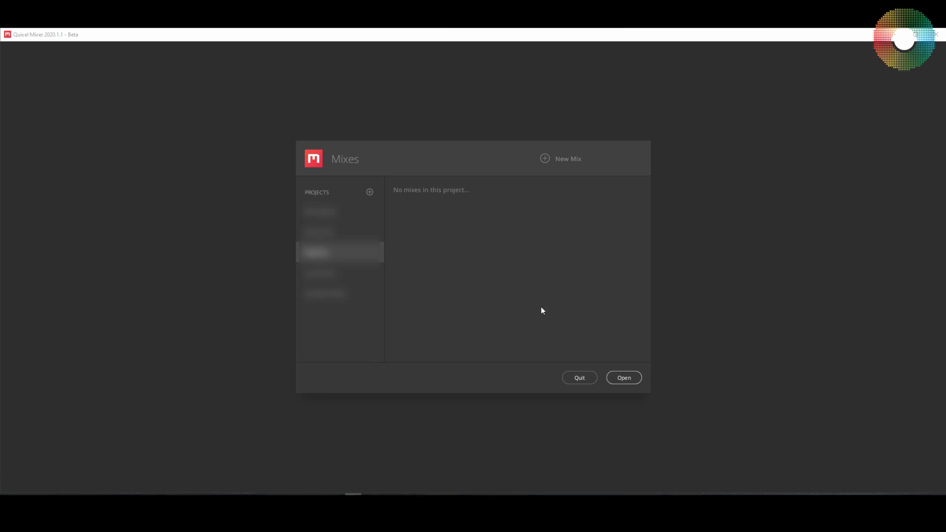
- Add a new project named Tire
{"action": "left_click", "coordinate": [369, 192]}
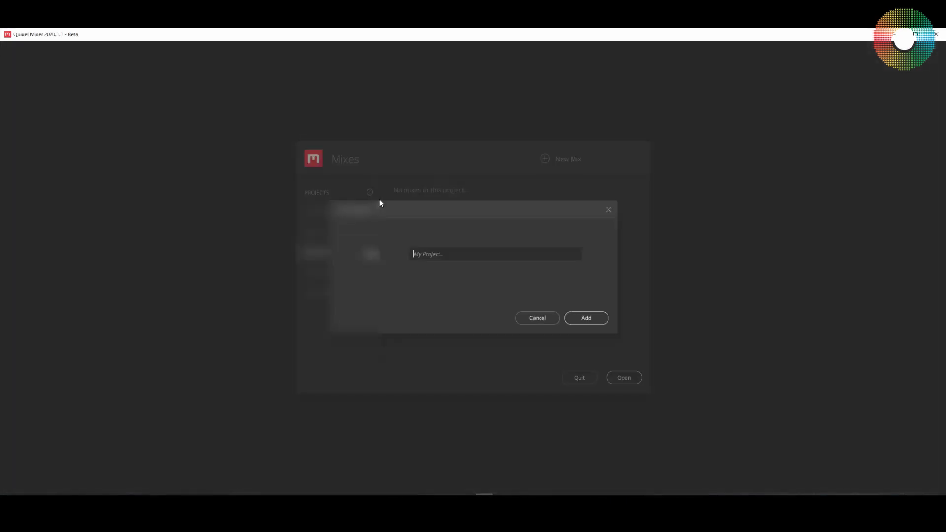
{"action": "type", "text": "Tire"}
{"action": "left_click", "coordinate": [586, 318]}
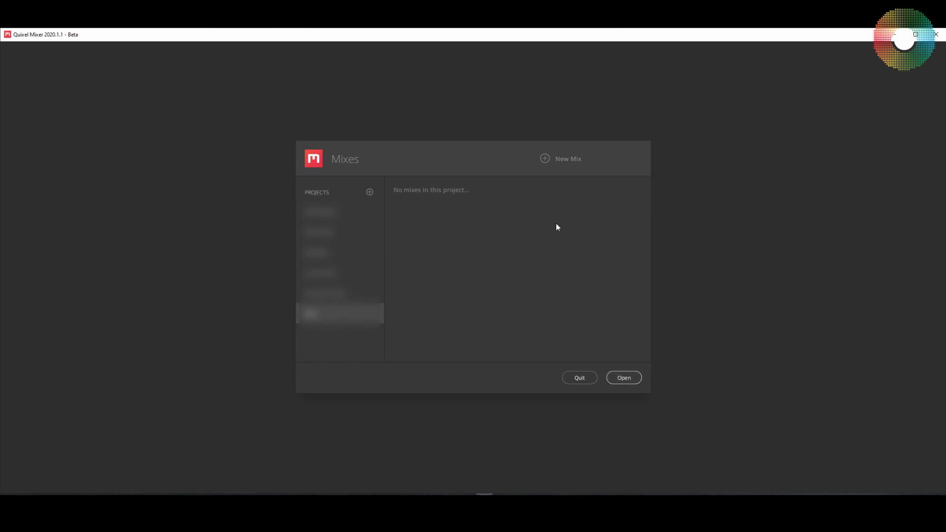
- Create a new mix named Tire in the project with a working resolution of 2048 px
{"action": "left_click", "coordinate": [541, 158]}
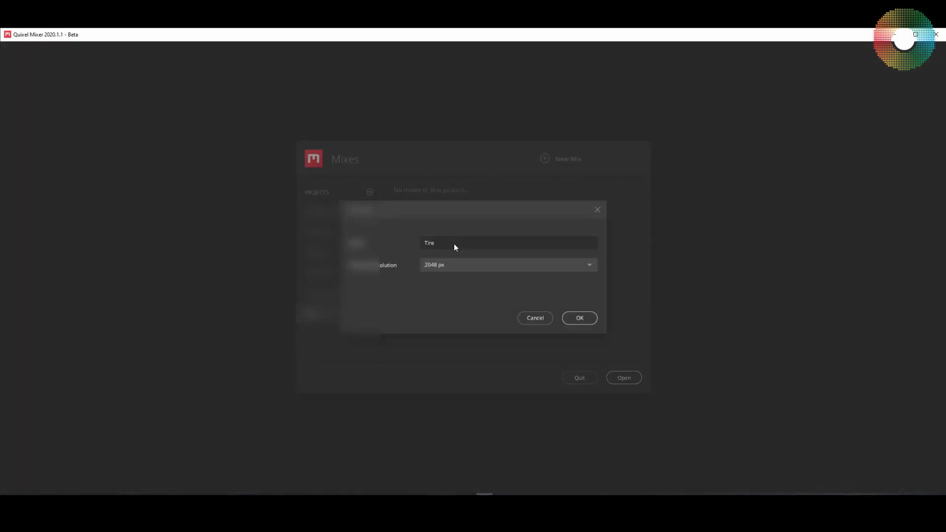
{"action": "left_click", "coordinate": [590, 265]}
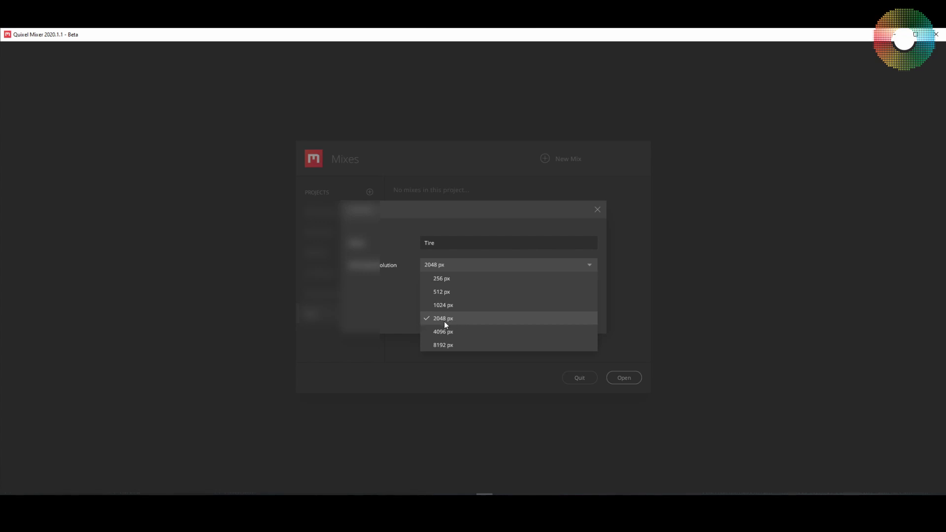
{"action": "left_click", "coordinate": [387, 301]}
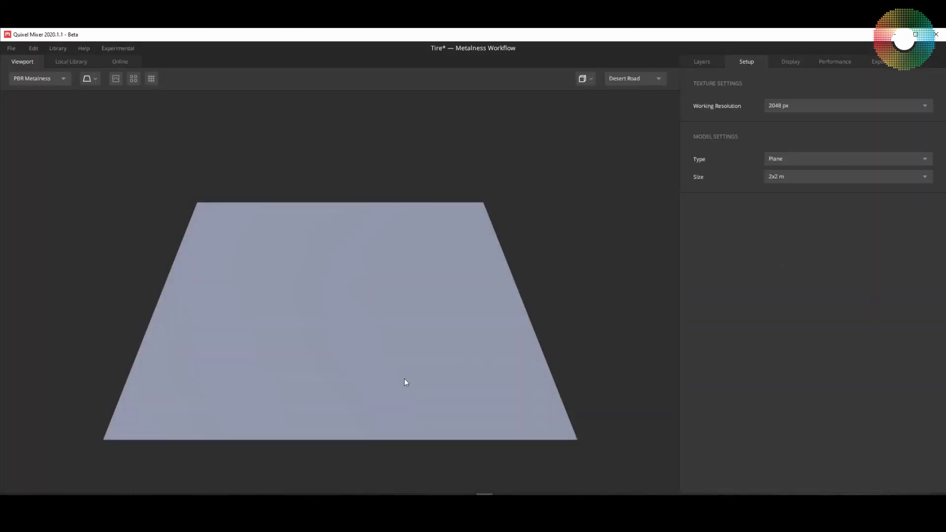
- Change the model type to Custom Mesh and load the Tire_Lo file
{"action": "left_click_drag", "start_coordinate": [405, 383], "coordinate": [449, 351]}
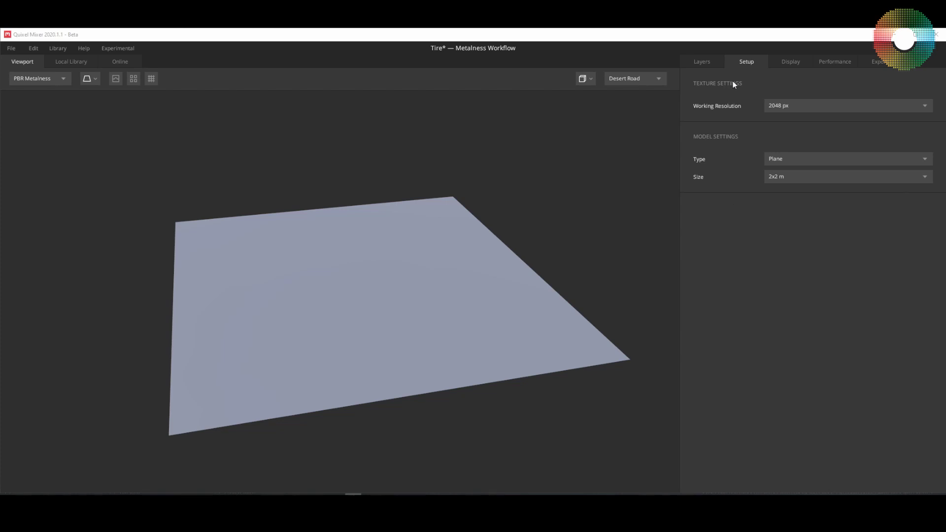
{"action": "left_click", "coordinate": [820, 161]}
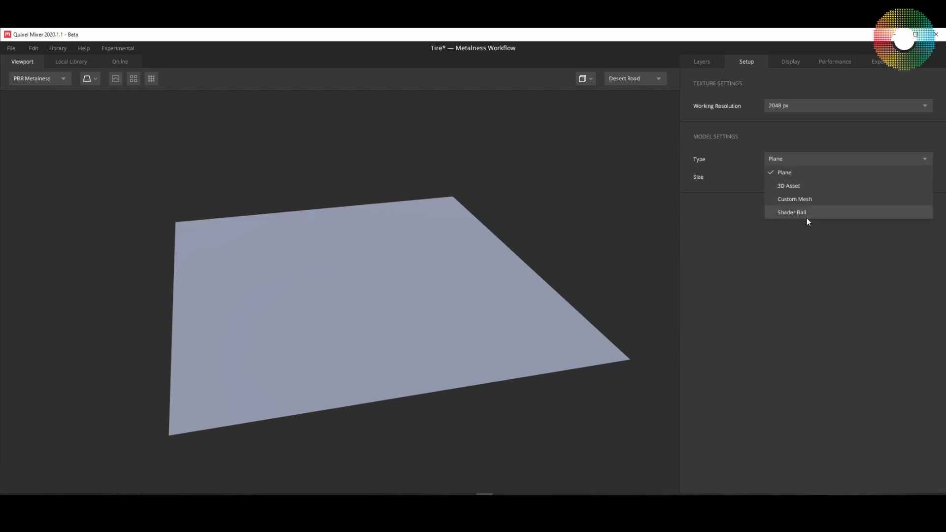
{"action": "left_click", "coordinate": [805, 201]}
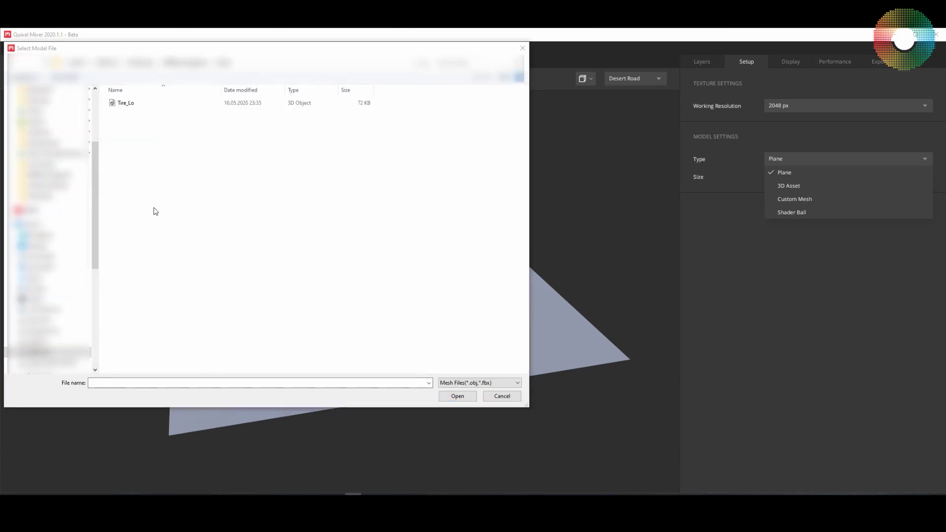
{"action": "double_click", "coordinate": [126, 104]}
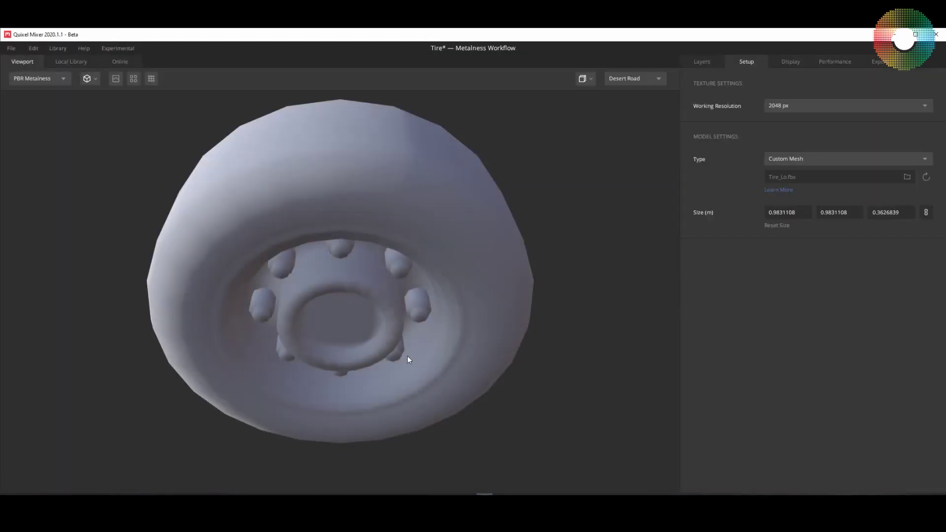
- Inspect the imported tire mesh from several angles and distances
{"action": "left_click_drag", "start_coordinate": [407, 358], "coordinate": [427, 341]}
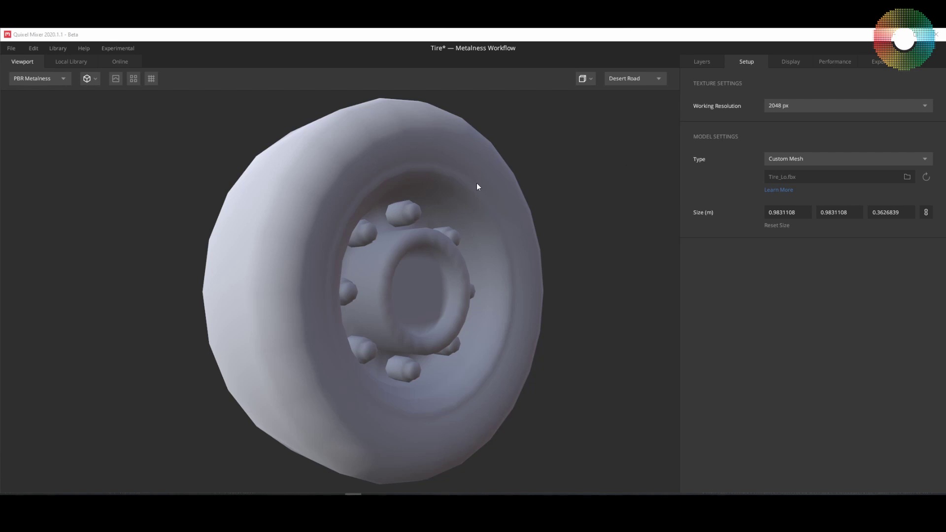
{"action": "left_click_drag", "start_coordinate": [477, 184], "coordinate": [442, 279]}
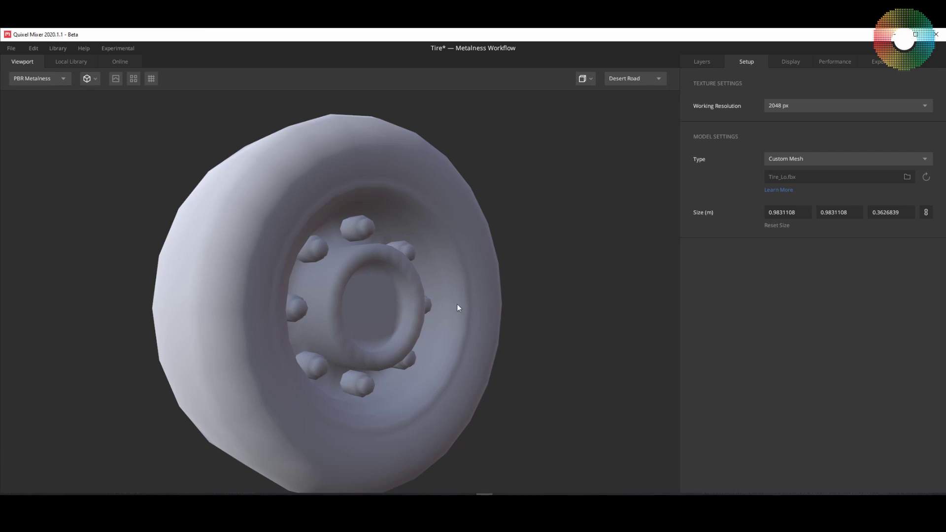
{"action": "middle_click_drag", "start_coordinate": [448, 295], "coordinate": [510, 280]}
{"action": "mouse_move", "coordinate": [440, 301]}
{"action": "left_mouse_down"}
{"action": "mouse_move", "coordinate": [510, 294]}
{"action": "mouse_move", "coordinate": [450, 302]}
{"action": "left_mouse_up"}
{"action": "left_click_drag", "start_coordinate": [330, 316], "coordinate": [427, 241]}
{"action": "left_click_drag", "start_coordinate": [288, 282], "coordinate": [377, 277]}
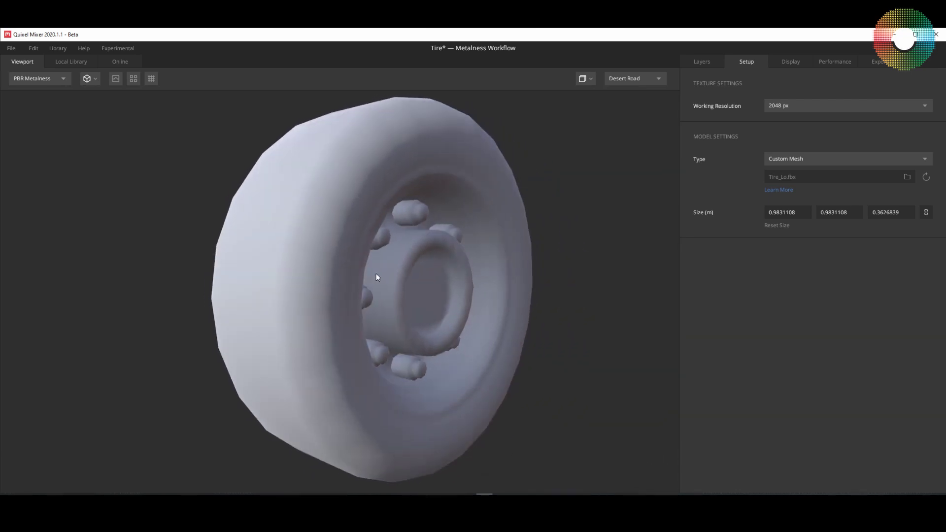
{"action": "scroll", "coordinate": [385, 246], "scroll_direction": "up", "scroll_amount": 5}
{"action": "scroll", "coordinate": [382, 256], "scroll_direction": "down", "scroll_amount": 5}
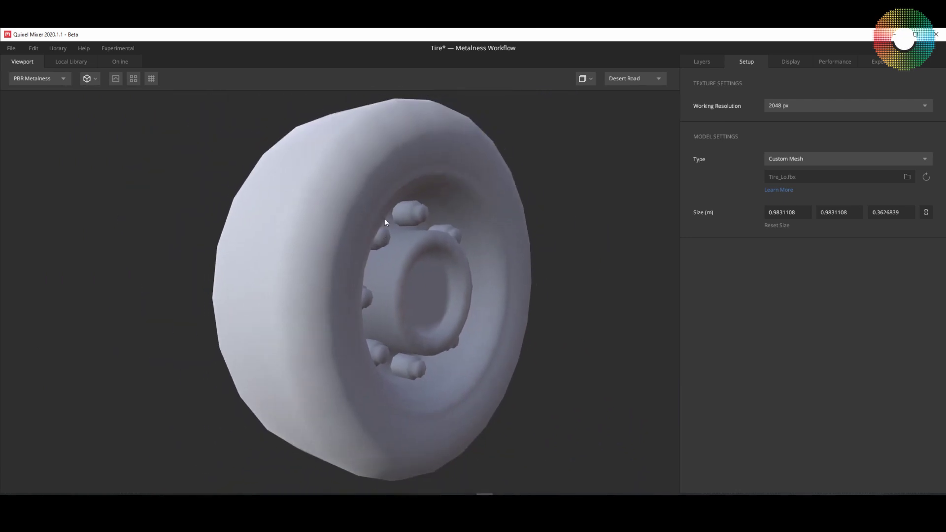
{"action": "left_click_drag", "start_coordinate": [385, 218], "coordinate": [386, 211]}
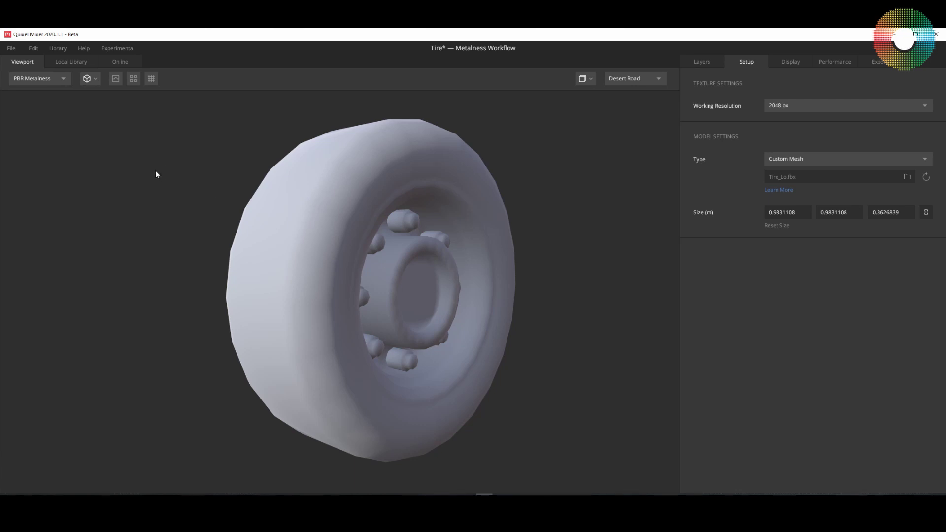
- Look through the available display channels, and preview the Plane mesh before returning to the Base Mesh
{"action": "left_click", "coordinate": [59, 79]}
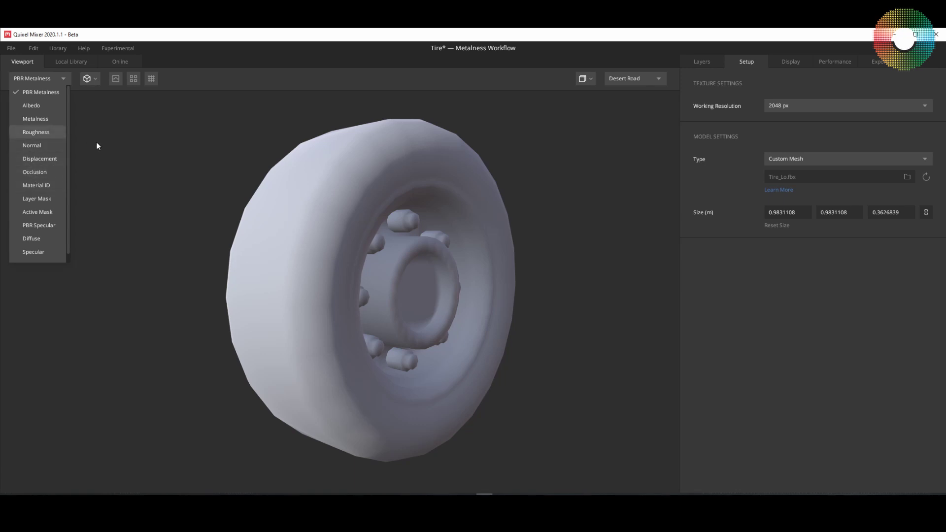
{"action": "left_click", "coordinate": [117, 186]}
{"action": "left_click", "coordinate": [91, 80]}
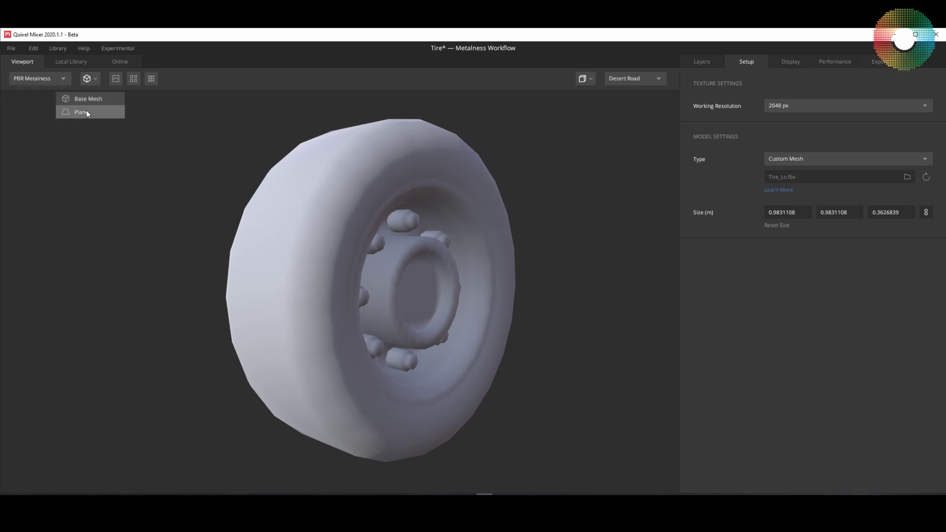
{"action": "left_click", "coordinate": [86, 112]}
{"action": "left_click", "coordinate": [90, 79]}
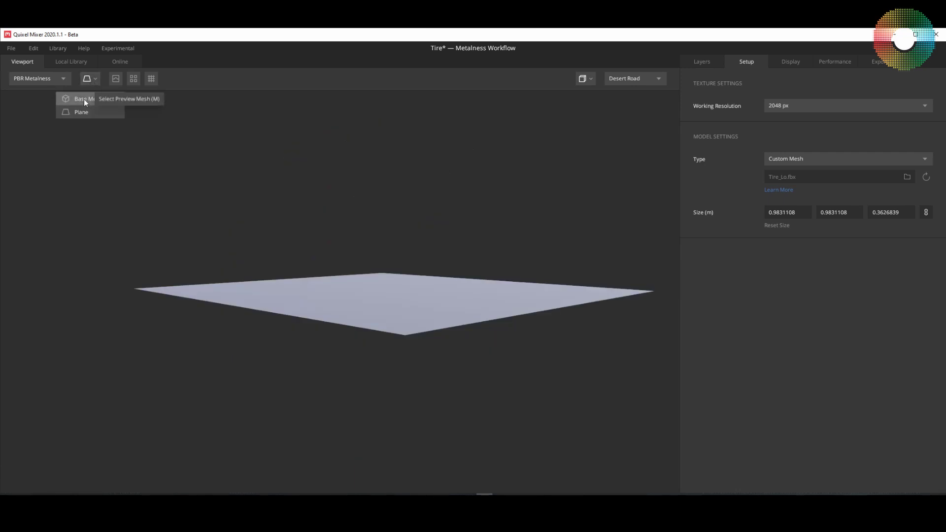
{"action": "left_click", "coordinate": [84, 99]}
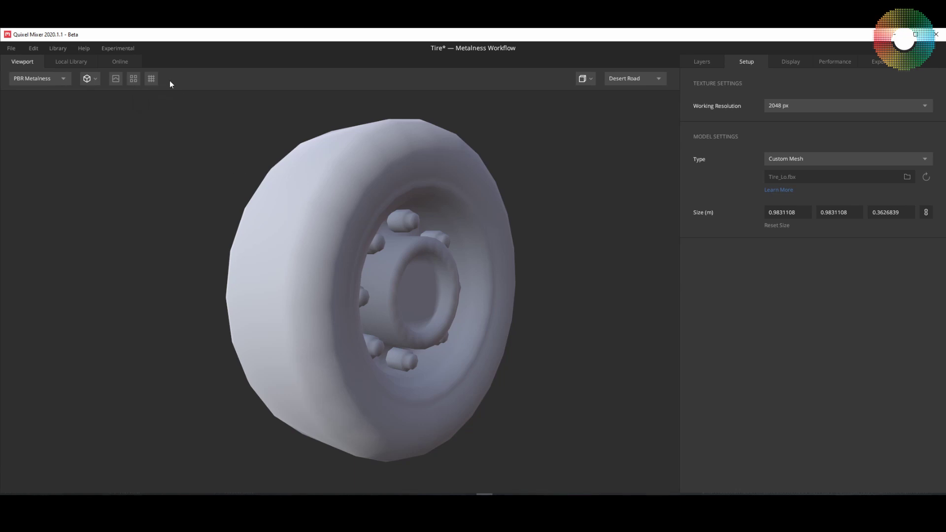
- Show the ground grid around the tire and hide it again
{"action": "left_click", "coordinate": [151, 79]}
{"action": "left_click_drag", "start_coordinate": [339, 253], "coordinate": [432, 289]}
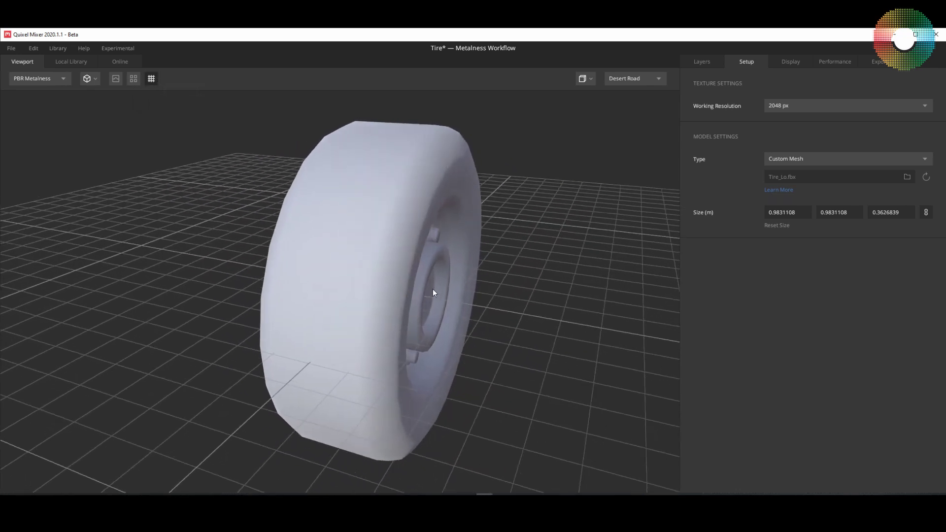
{"action": "left_click", "coordinate": [152, 78]}
{"action": "left_click_drag", "start_coordinate": [238, 137], "coordinate": [566, 240]}
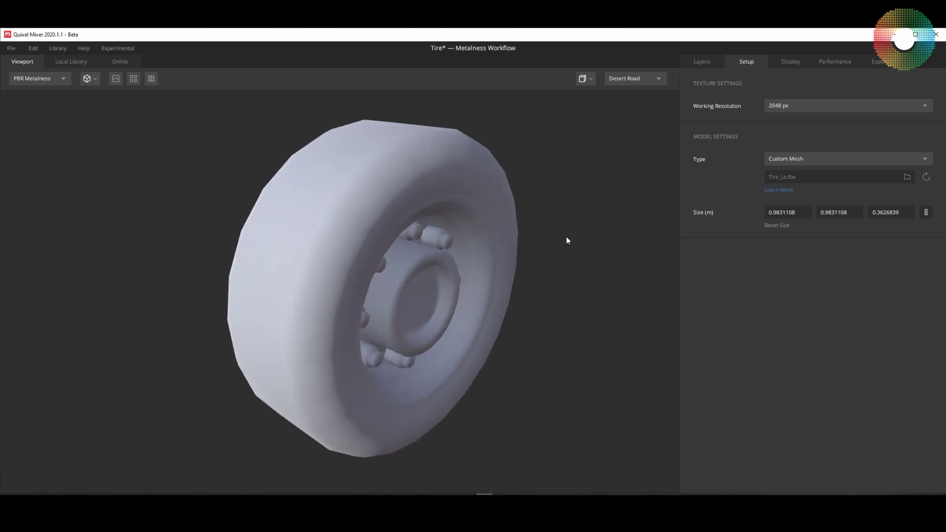
- View the tire from the Top and Front camera views and return to the Perspective view
{"action": "left_click", "coordinate": [586, 81]}
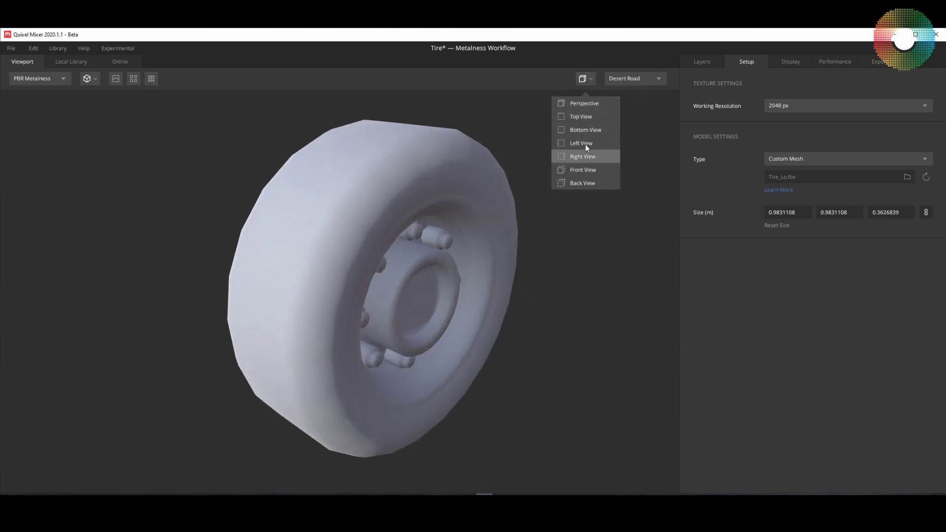
{"action": "left_click", "coordinate": [581, 116]}
{"action": "left_click", "coordinate": [583, 78]}
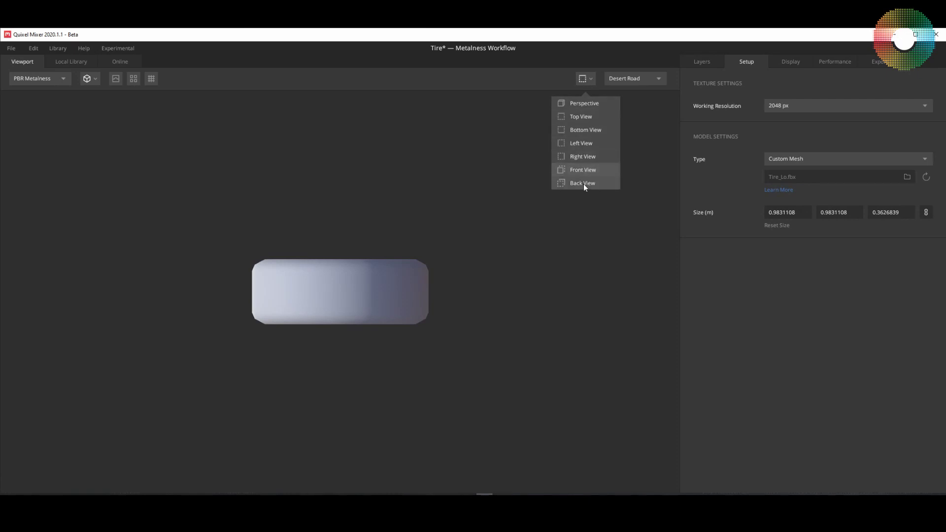
{"action": "left_click", "coordinate": [583, 170]}
{"action": "left_click_drag", "start_coordinate": [306, 308], "coordinate": [325, 307]}
{"action": "middle_click_drag", "start_coordinate": [325, 306], "coordinate": [376, 318]}
{"action": "left_click", "coordinate": [589, 78]}
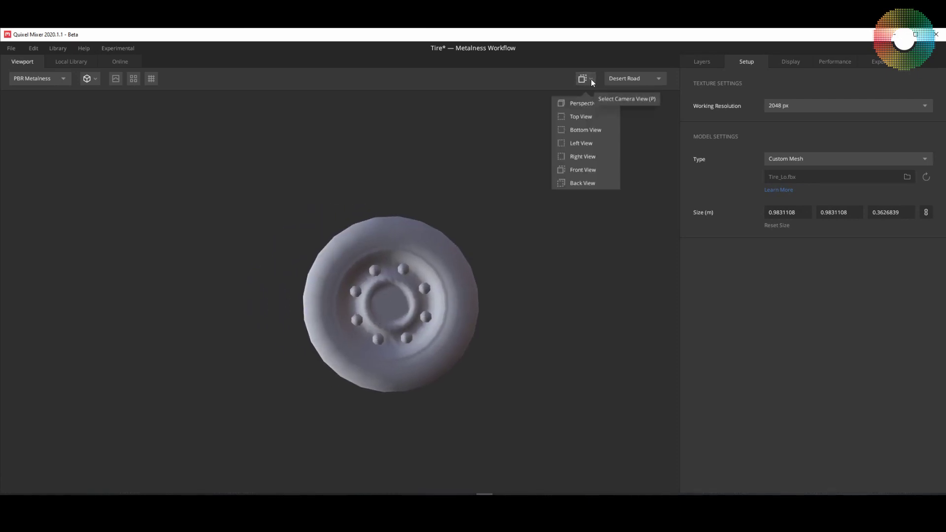
{"action": "left_click", "coordinate": [590, 103]}
{"action": "left_click_drag", "start_coordinate": [405, 289], "coordinate": [455, 253]}
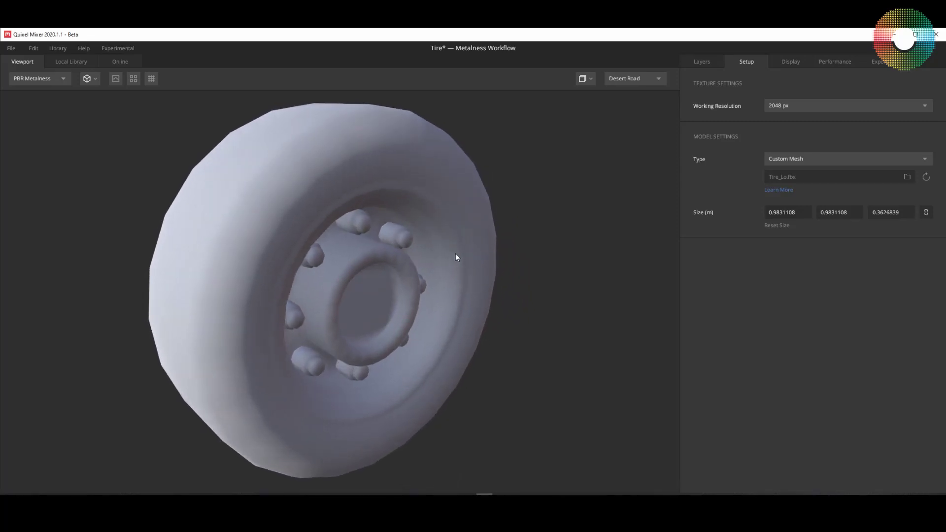
{"action": "middle_click_drag", "start_coordinate": [446, 254], "coordinate": [453, 265]}
{"action": "scroll", "coordinate": [453, 265], "scroll_direction": "down", "scroll_amount": 4}
{"action": "scroll", "coordinate": [453, 265], "scroll_direction": "up", "scroll_amount": 2}
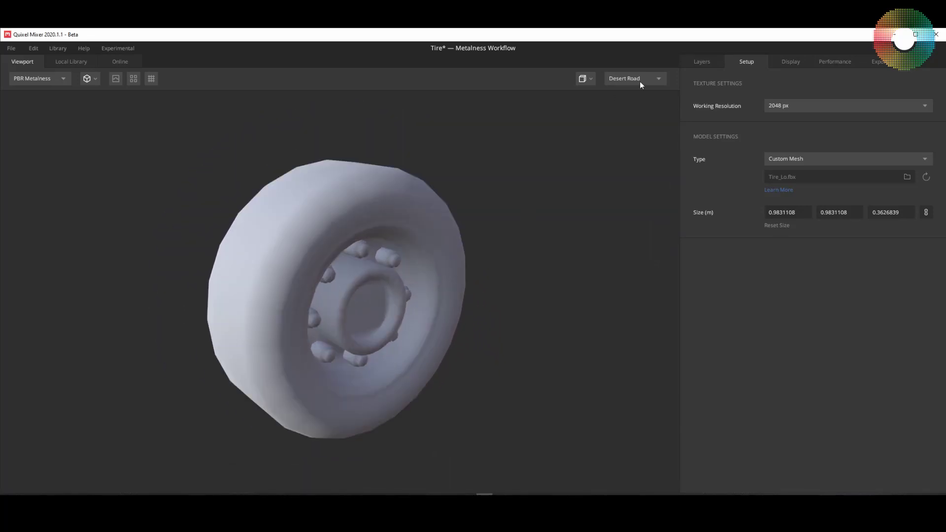
- Compare the Flourescent, Indoors and Overcast lighting environments on the tire and return to Desert Road
{"action": "left_click", "coordinate": [657, 78]}
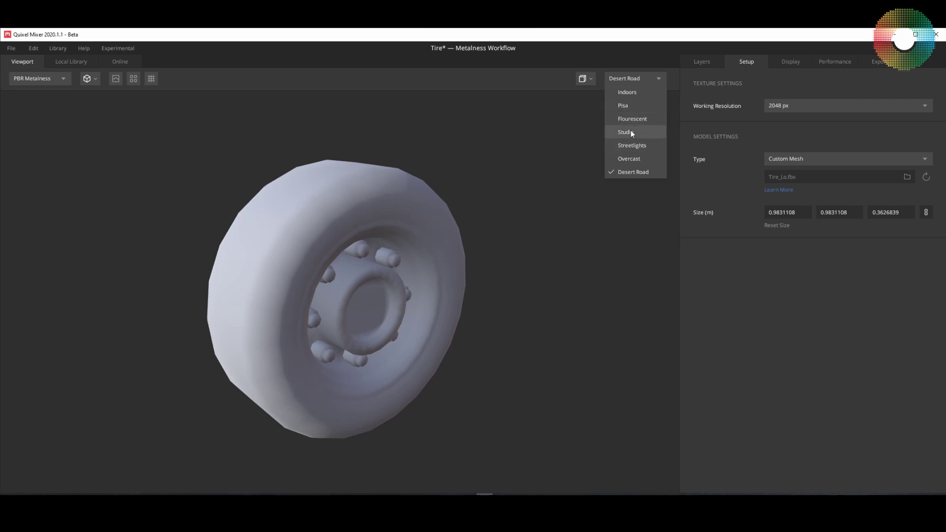
{"action": "left_click", "coordinate": [637, 117]}
{"action": "left_click", "coordinate": [639, 78]}
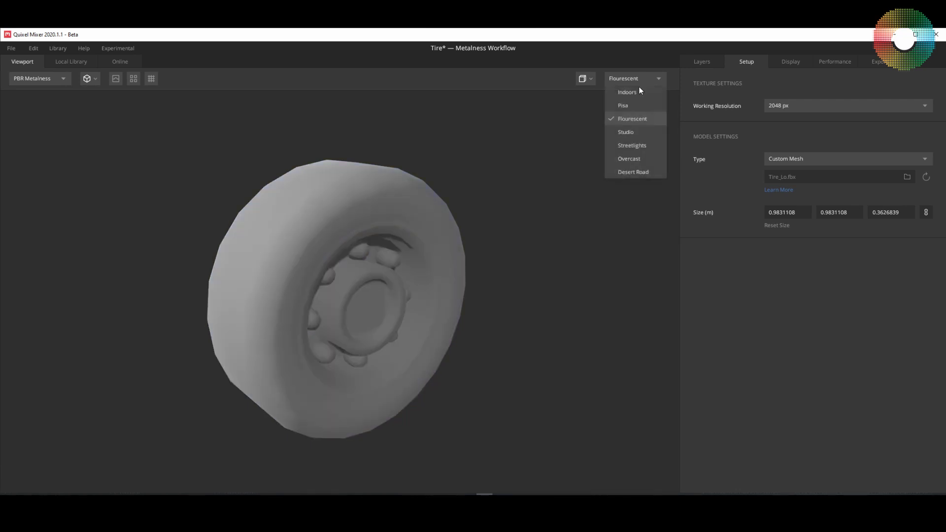
{"action": "left_click", "coordinate": [634, 95]}
{"action": "left_click", "coordinate": [637, 80]}
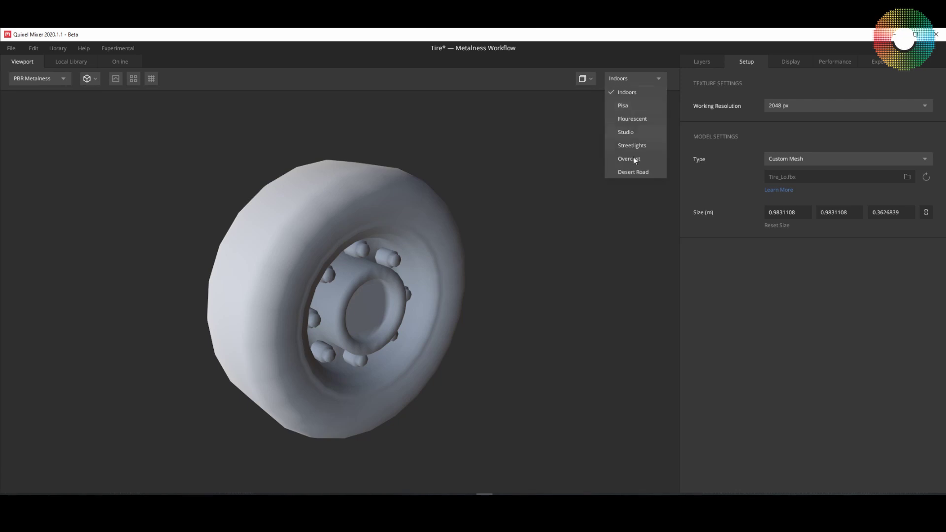
{"action": "left_click", "coordinate": [632, 161]}
{"action": "left_click", "coordinate": [644, 80]}
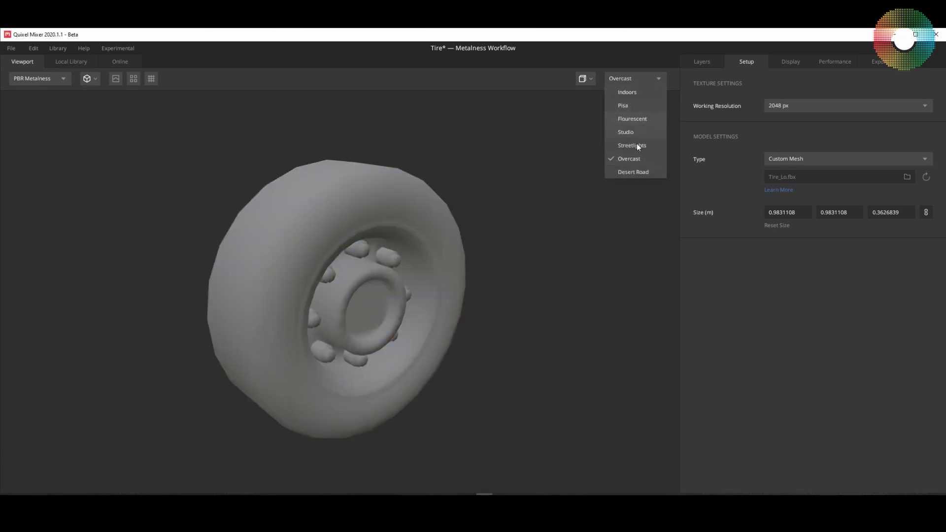
{"action": "left_click", "coordinate": [633, 175]}
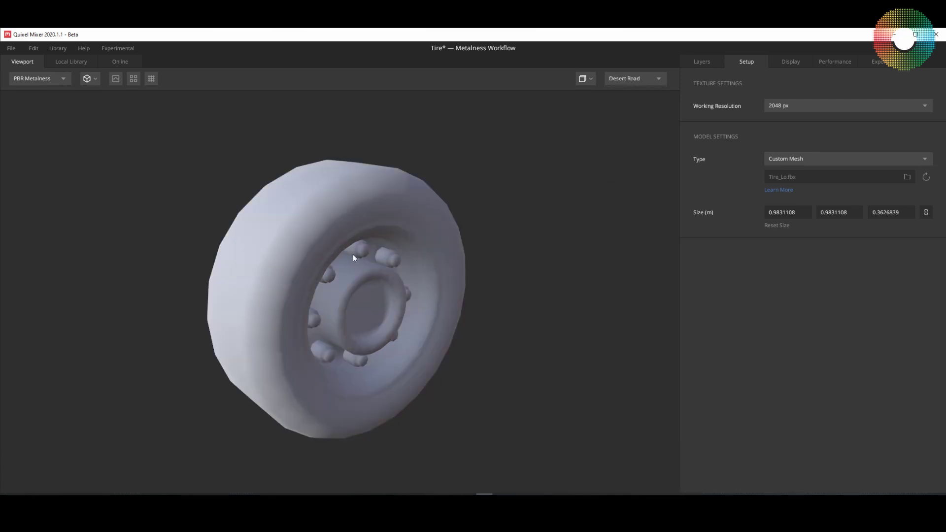
- Rotate the Desert Road environment lighting so that light falls on the wheel hub and bolts
{"action": "middle_click_drag", "start_coordinate": [476, 327], "coordinate": [495, 283]}
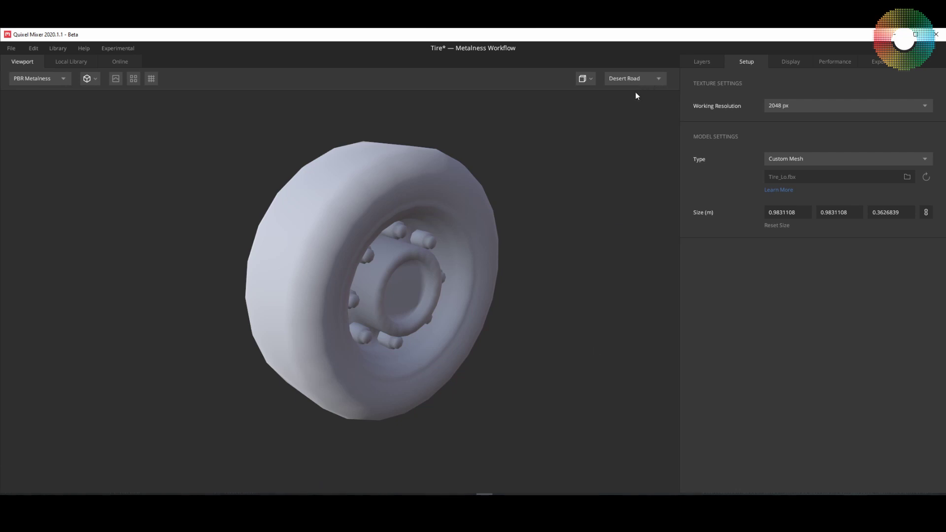
{"action": "mouse_move", "coordinate": [591, 383]}
{"action": "right_mouse_down", "text": "shift"}
{"action": "mouse_move", "coordinate": [118, 414]}
{"action": "mouse_move", "coordinate": [525, 407]}
{"action": "mouse_move", "coordinate": [138, 414]}
{"action": "mouse_move", "coordinate": [442, 416]}
{"action": "mouse_move", "coordinate": [178, 426]}
{"action": "mouse_move", "coordinate": [423, 433]}
{"action": "mouse_move", "coordinate": [181, 295]}
{"action": "right_mouse_up", "text": "shift"}
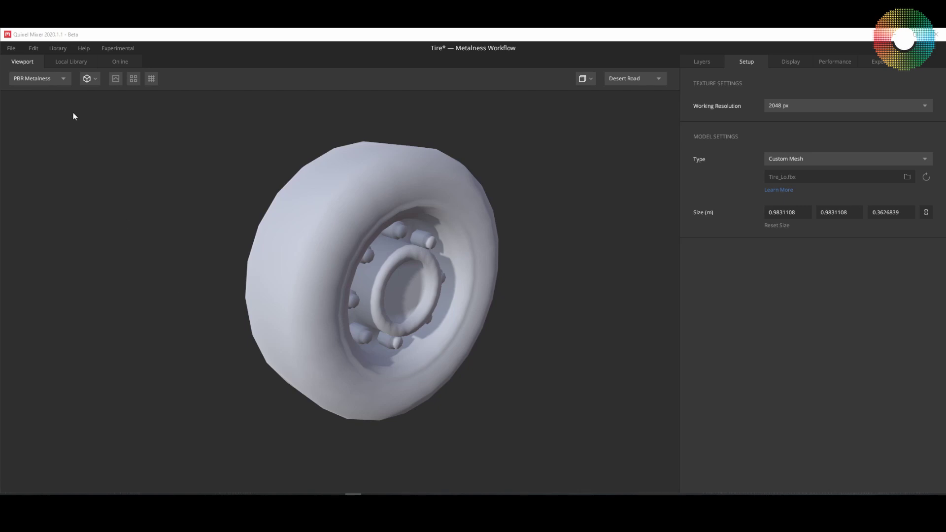
- Browse the smart materials and surfaces available in the local library
{"action": "left_click", "coordinate": [64, 63]}
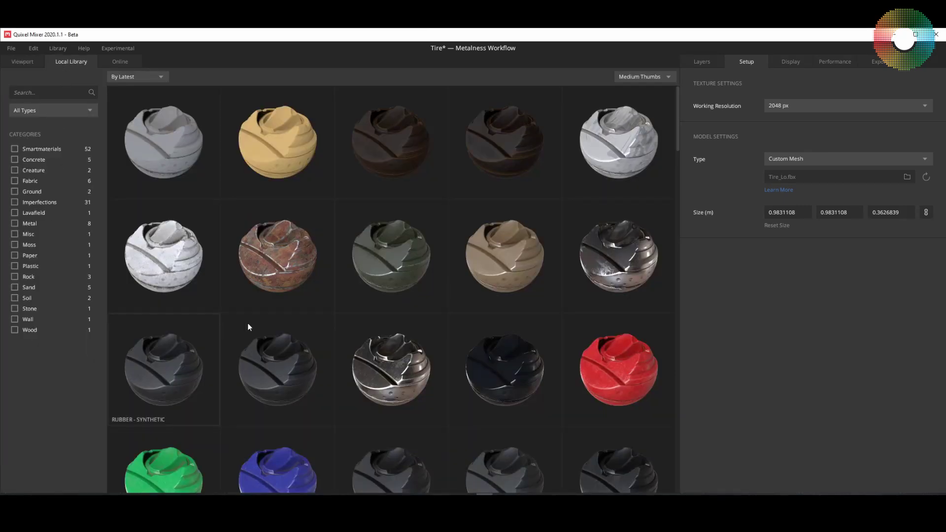
{"action": "scroll", "coordinate": [256, 323], "scroll_direction": "down", "scroll_amount": 5}
{"action": "scroll", "coordinate": [257, 327], "scroll_direction": "up", "scroll_amount": 1}
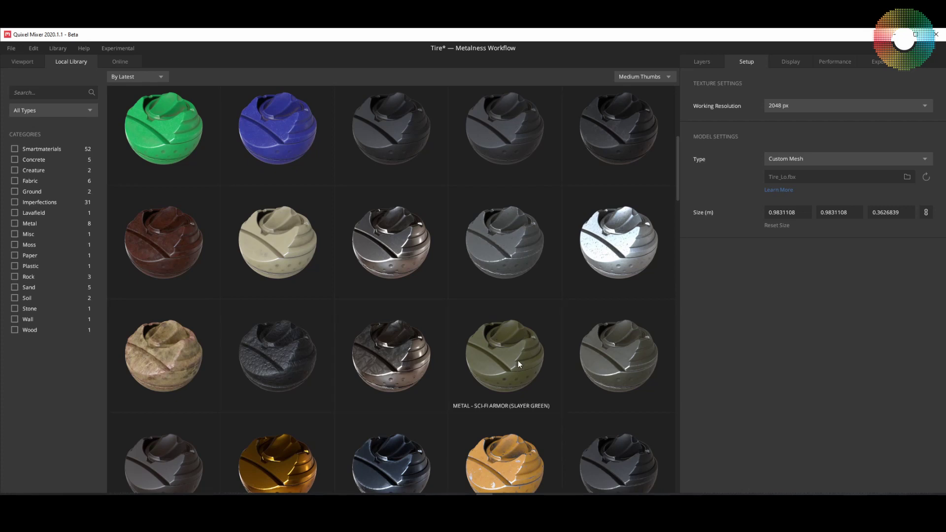
{"action": "scroll", "coordinate": [518, 365], "scroll_direction": "up", "scroll_amount": 7}
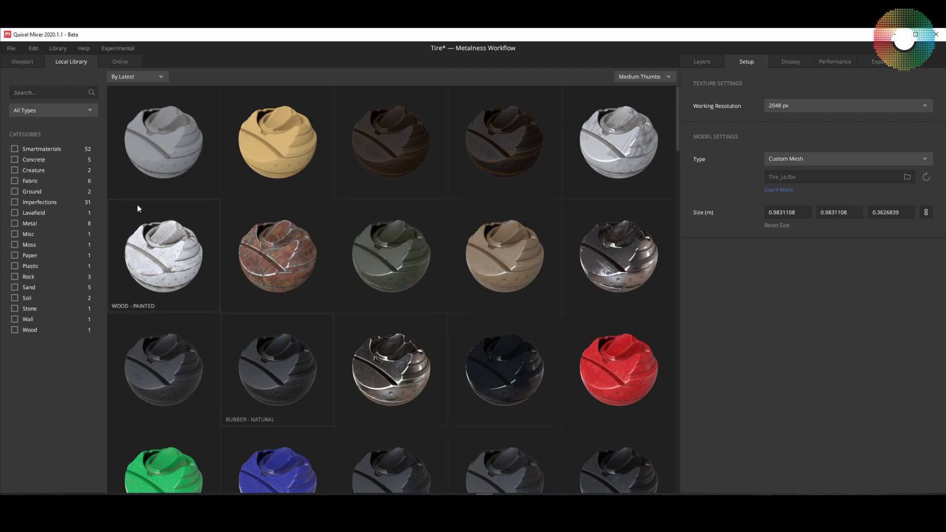
- Browse the online asset library across all categories and return to the tire model view
{"action": "left_click", "coordinate": [118, 62]}
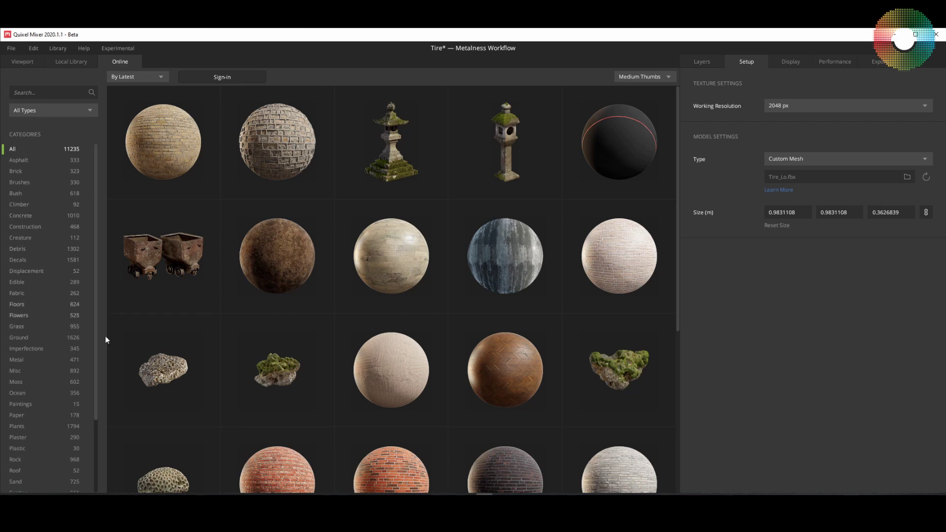
{"action": "scroll", "coordinate": [297, 379], "scroll_direction": "down", "scroll_amount": 5}
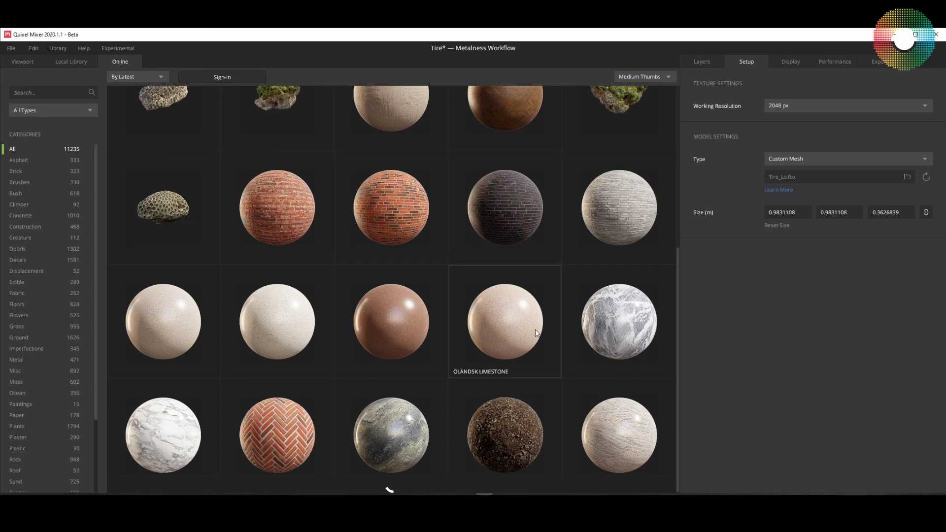
{"action": "scroll", "coordinate": [535, 340], "scroll_direction": "up", "scroll_amount": 5}
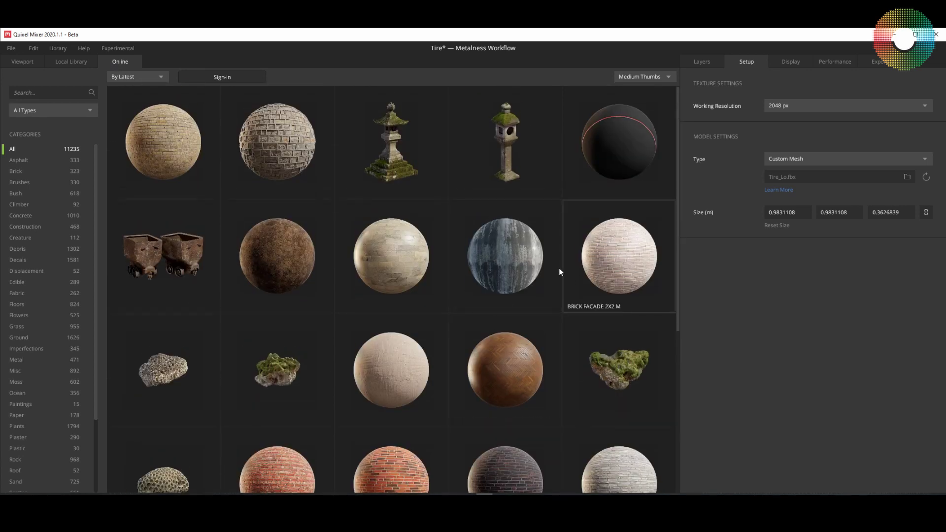
{"action": "left_click", "coordinate": [23, 61]}
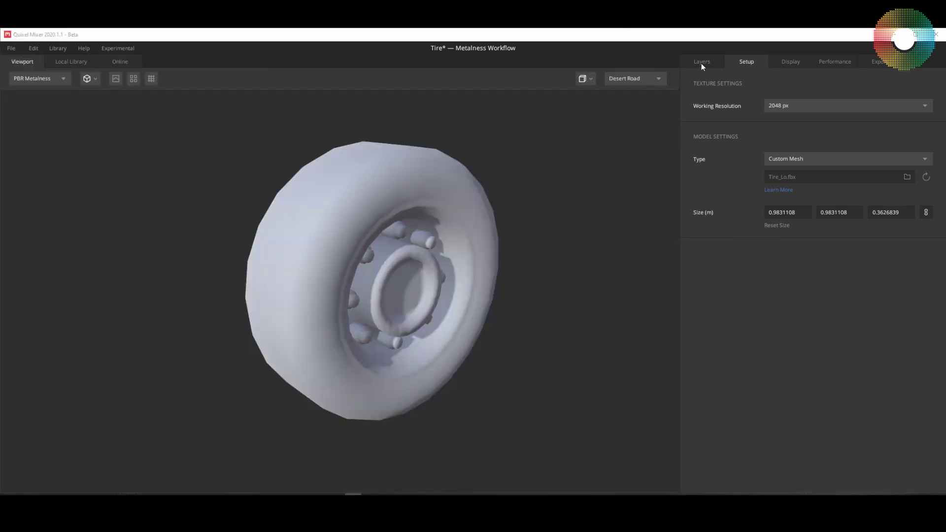
- Examine the base layer's map channels, the working resolution choices and the display settings
{"action": "left_click", "coordinate": [701, 63]}
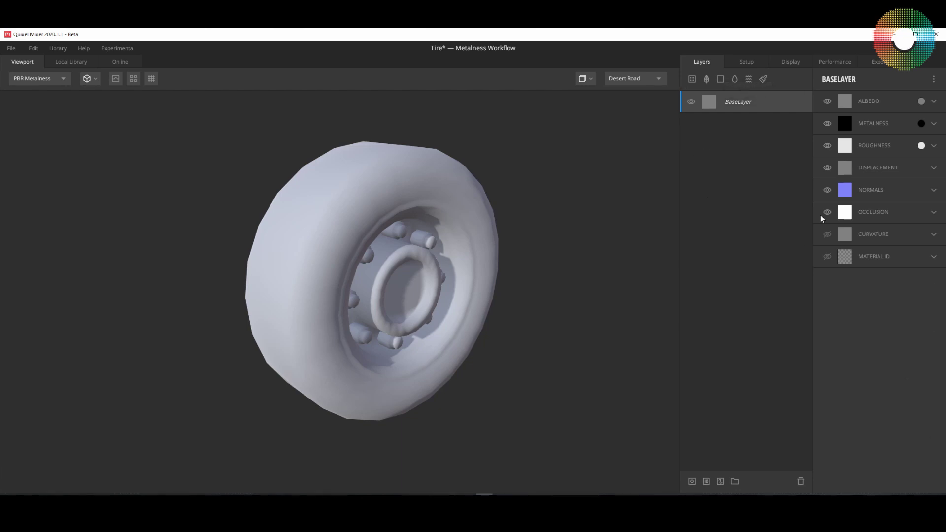
{"action": "left_click", "coordinate": [746, 61]}
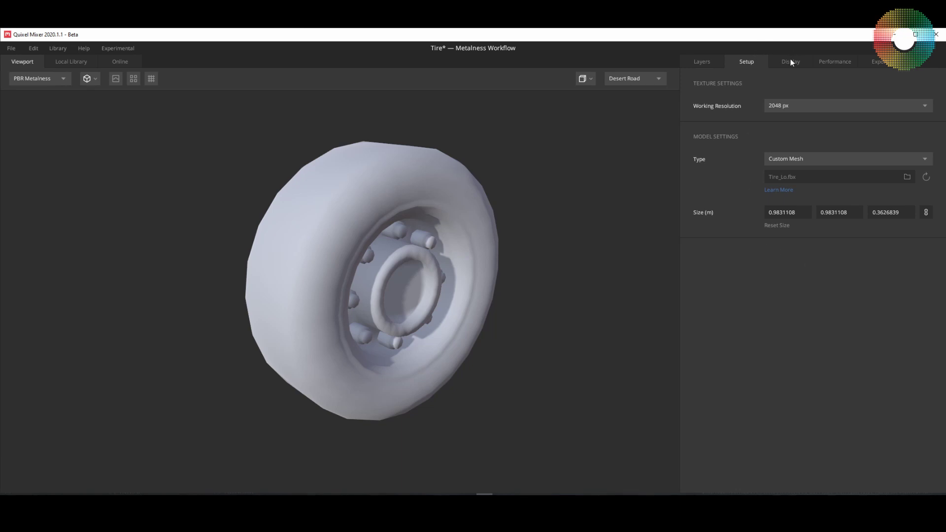
{"action": "left_click", "coordinate": [929, 107]}
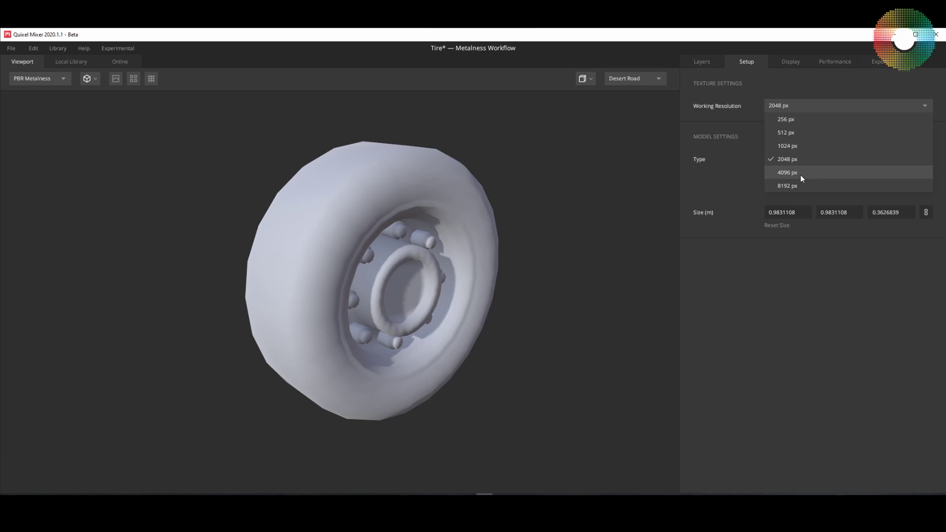
{"action": "left_click", "coordinate": [790, 61]}
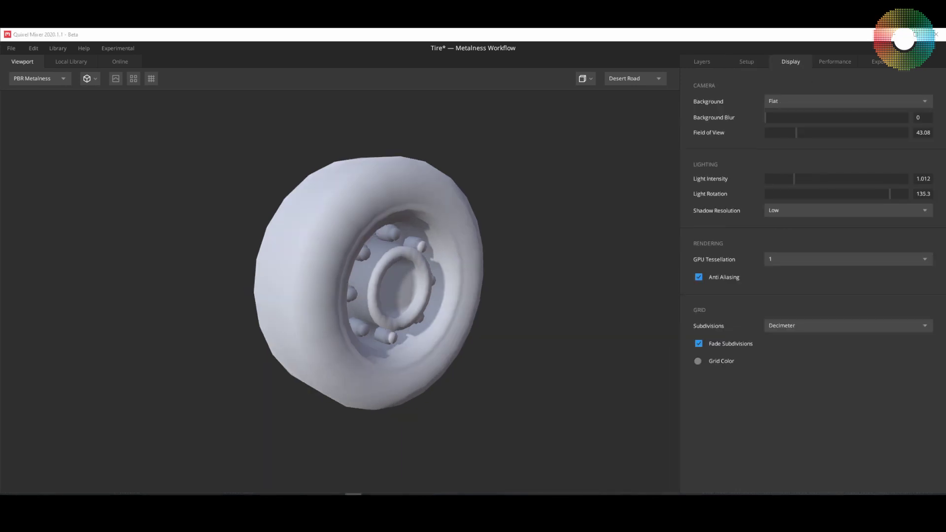
- Examine the performance options for viewport resolution, target frame rate, high quality blur and texture downsampling
{"action": "left_click", "coordinate": [826, 62]}
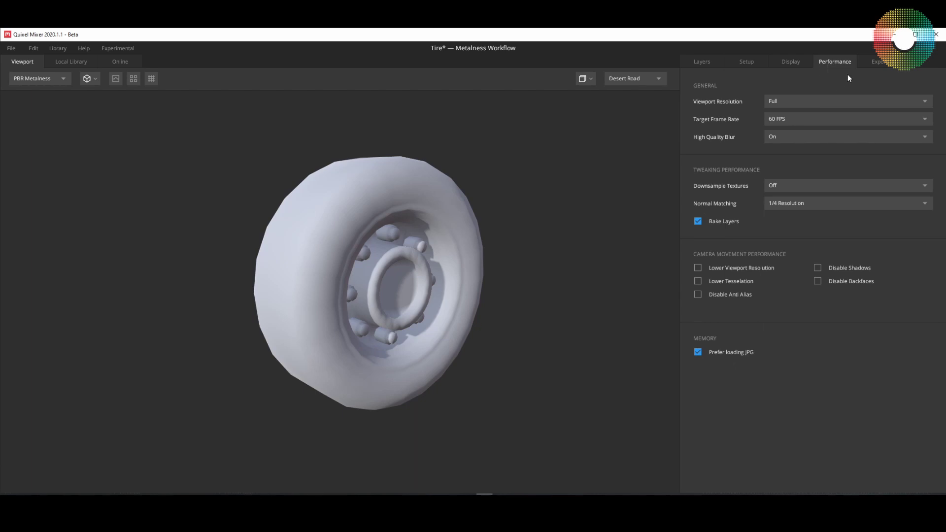
{"action": "left_click", "coordinate": [352, 494]}
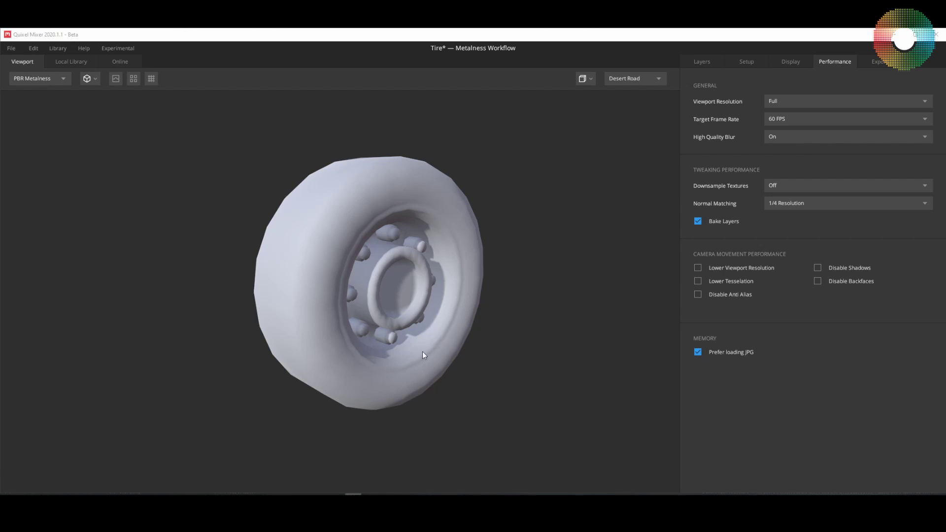
{"action": "left_click", "coordinate": [821, 100]}
{"action": "left_click", "coordinate": [823, 84]}
{"action": "left_click", "coordinate": [843, 124]}
{"action": "left_click", "coordinate": [796, 100]}
{"action": "left_click", "coordinate": [790, 138]}
{"action": "left_click", "coordinate": [714, 144]}
{"action": "left_click", "coordinate": [799, 185]}
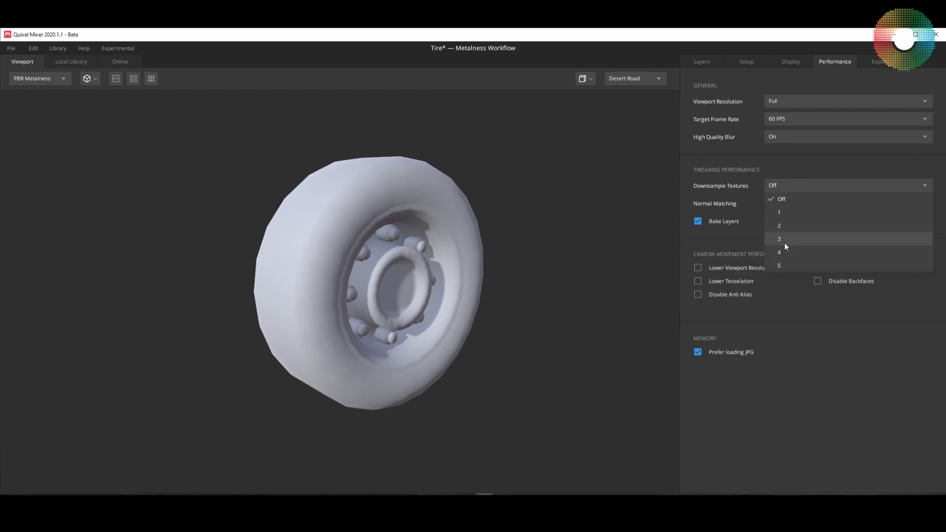
{"action": "left_click", "coordinate": [781, 157]}
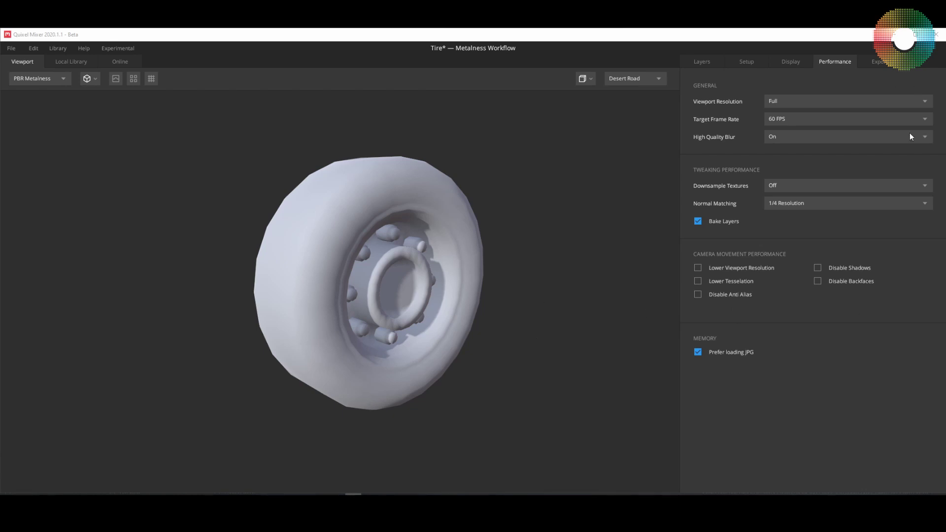
- Review the export settings, including the Albedo map's format and channel options and the full list of maps
{"action": "left_click", "coordinate": [879, 63]}
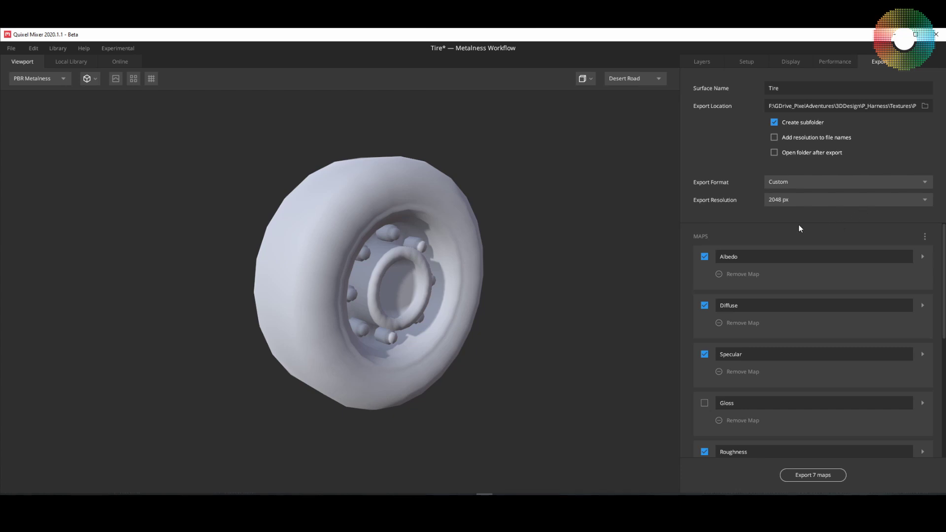
{"action": "left_click", "coordinate": [922, 256]}
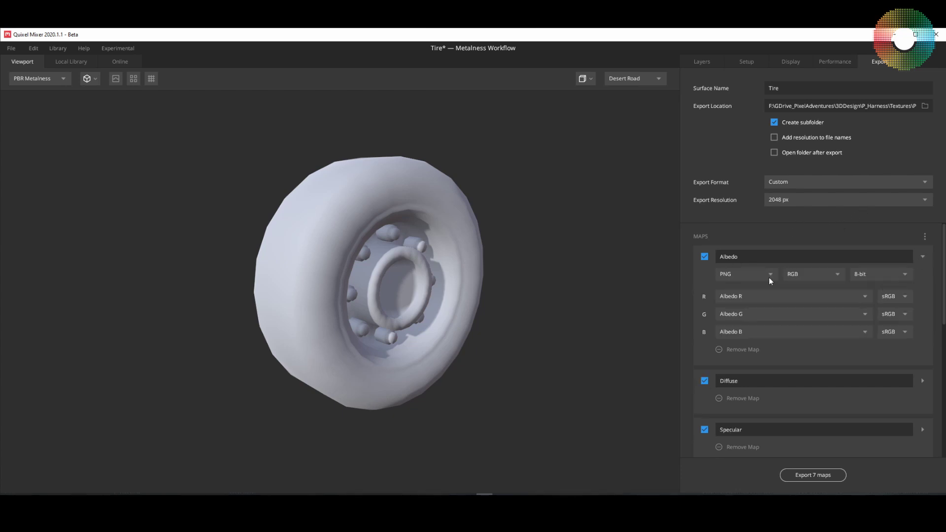
{"action": "left_click", "coordinate": [923, 256]}
{"action": "scroll", "coordinate": [894, 299], "scroll_direction": "down", "scroll_amount": 5}
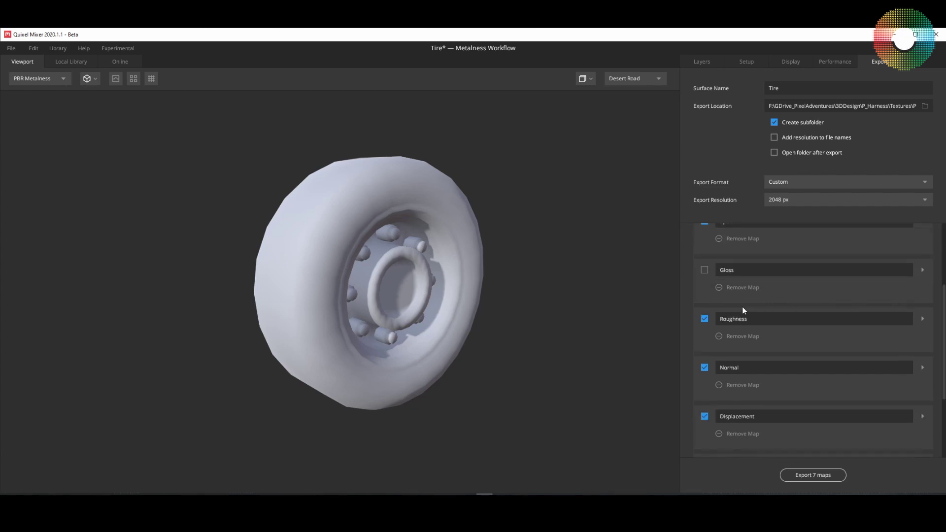
{"action": "scroll", "coordinate": [704, 377], "scroll_direction": "down", "scroll_amount": 3}
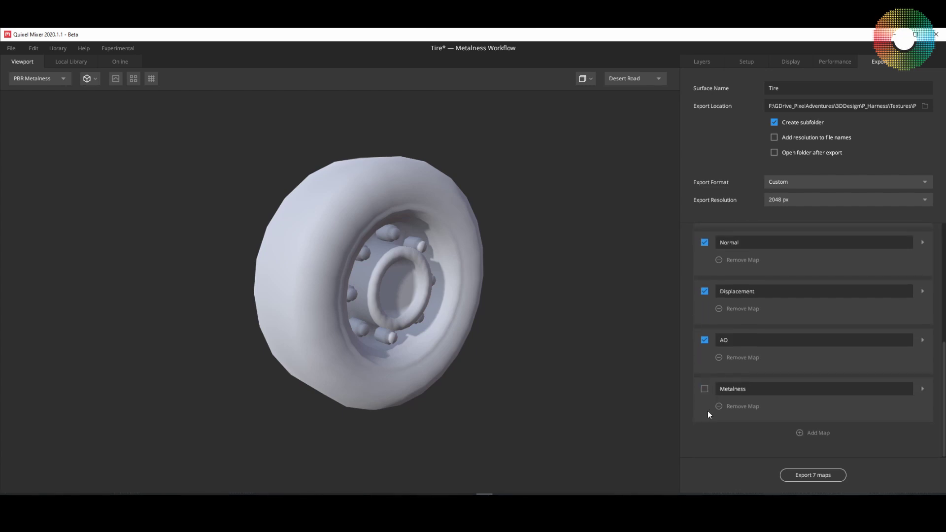
{"action": "scroll", "coordinate": [708, 413], "scroll_direction": "up", "scroll_amount": 6}
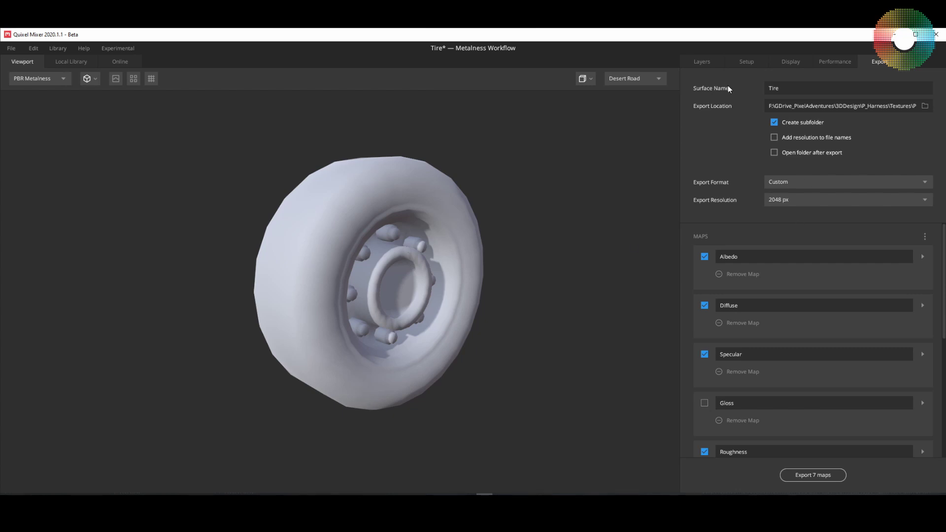
- Load the Normal image from the Textures folder into the base layer's Normals channel and inspect the tread detail
{"action": "left_click", "coordinate": [702, 62]}
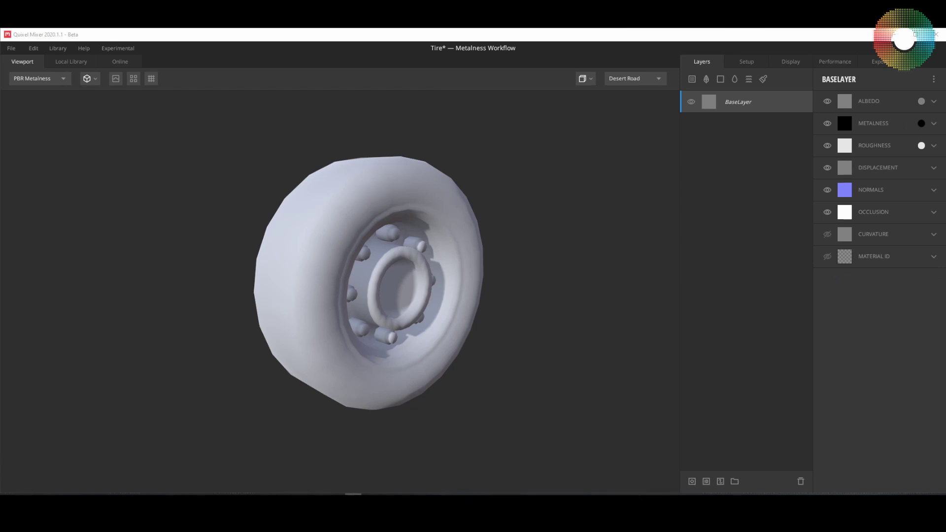
{"action": "left_click", "coordinate": [933, 190]}
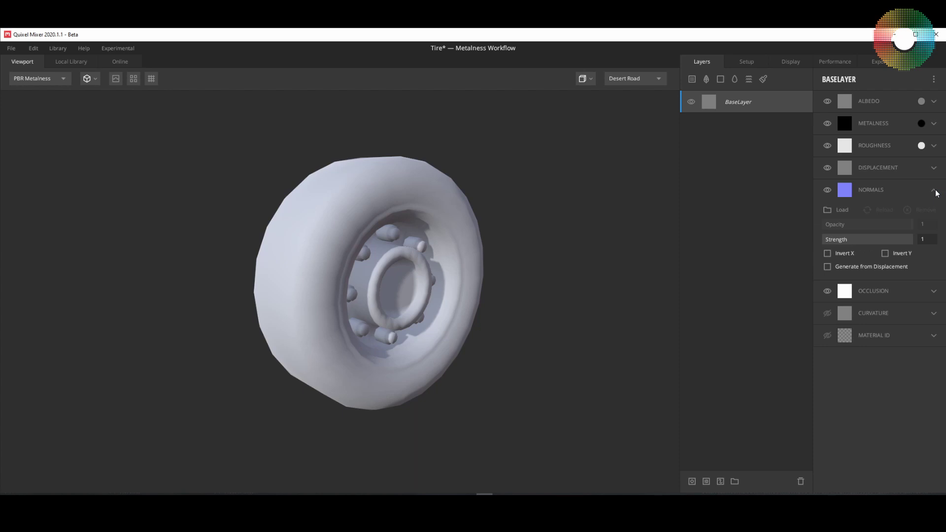
{"action": "left_click", "coordinate": [841, 209]}
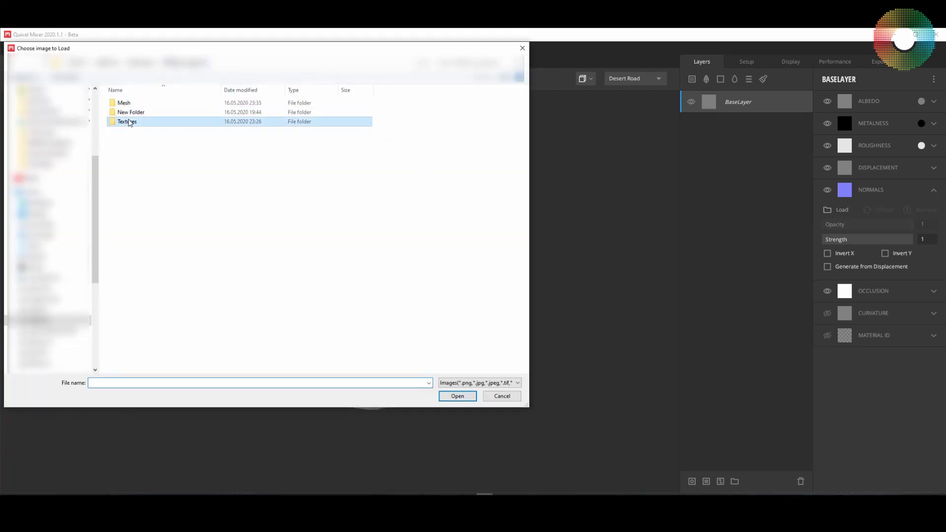
{"action": "double_click", "coordinate": [129, 122]}
{"action": "double_click", "coordinate": [343, 117]}
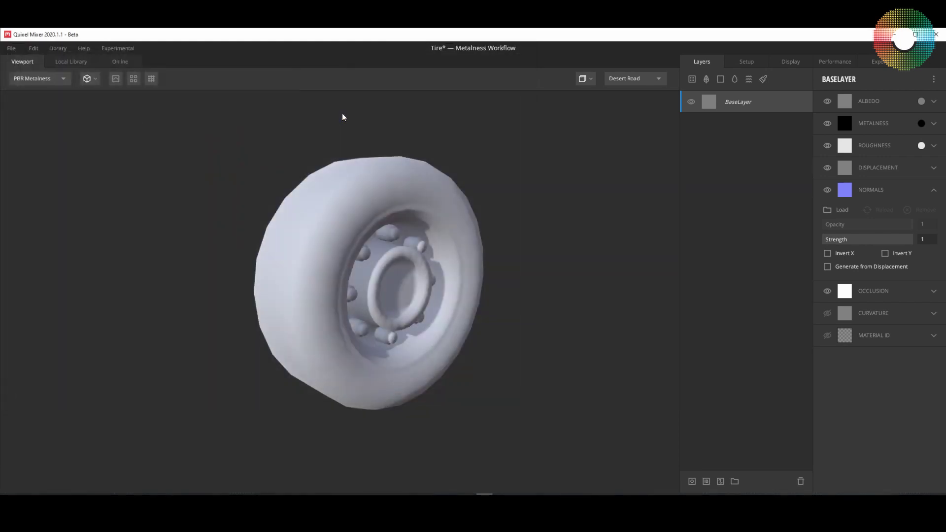
{"action": "left_click_drag", "start_coordinate": [389, 300], "coordinate": [379, 297]}
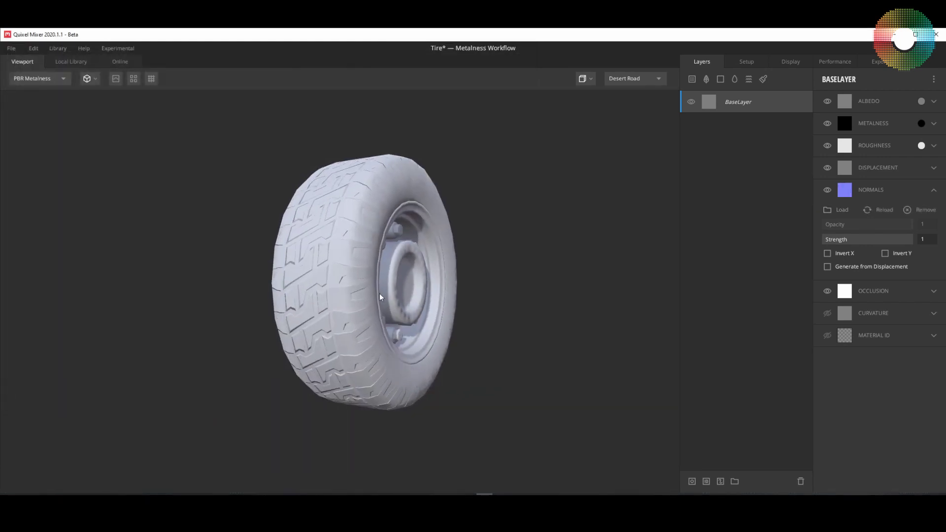
{"action": "scroll", "coordinate": [380, 297], "scroll_direction": "up", "scroll_amount": 3}
{"action": "scroll", "coordinate": [355, 328], "scroll_direction": "down", "scroll_amount": 3}
{"action": "left_click_drag", "start_coordinate": [355, 328], "coordinate": [374, 321]}
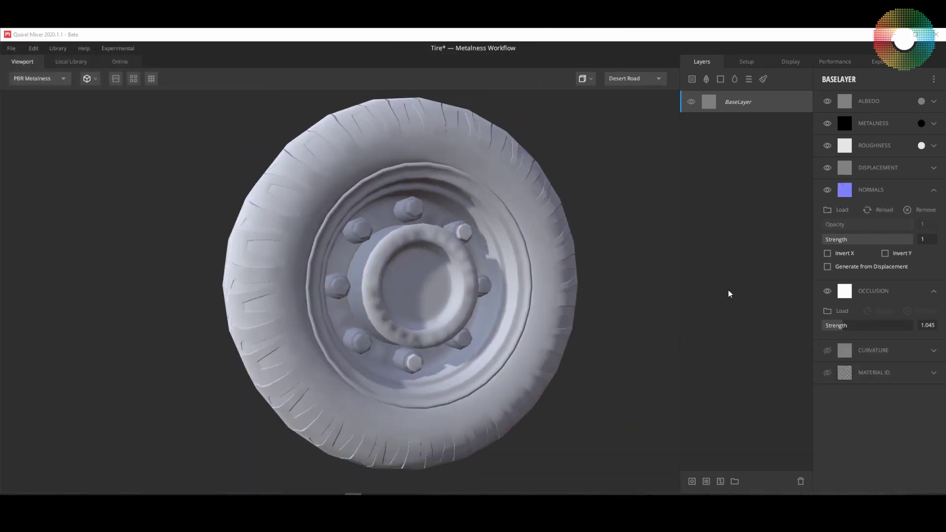
- Load the AO image into the base layer's Occlusion channel, inspect the wheel hub, and set the occlusion strength to 0.995
{"action": "left_click", "coordinate": [843, 313]}
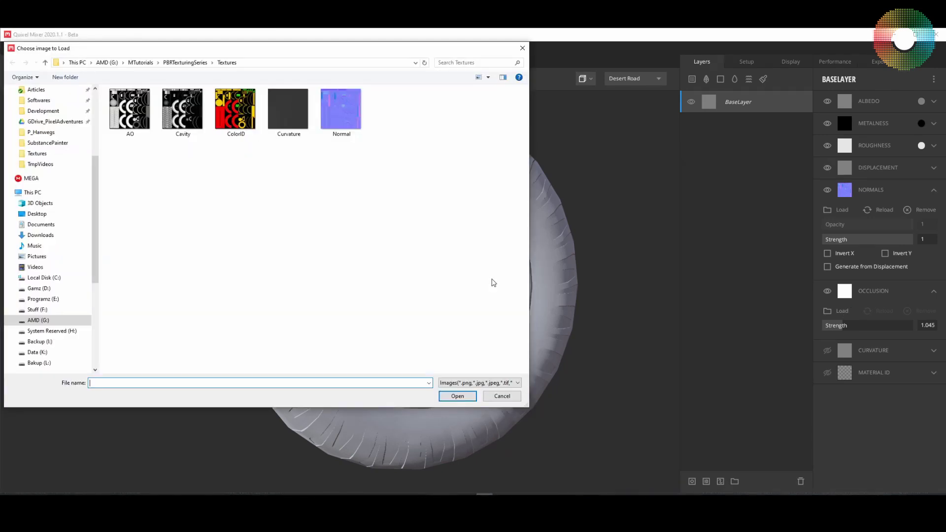
{"action": "double_click", "coordinate": [128, 112]}
{"action": "left_click_drag", "start_coordinate": [365, 263], "coordinate": [437, 291]}
{"action": "scroll", "coordinate": [377, 273], "scroll_direction": "up", "scroll_amount": 5}
{"action": "scroll", "coordinate": [375, 276], "scroll_direction": "down", "scroll_amount": 2}
{"action": "scroll", "coordinate": [406, 242], "scroll_direction": "down", "scroll_amount": 3}
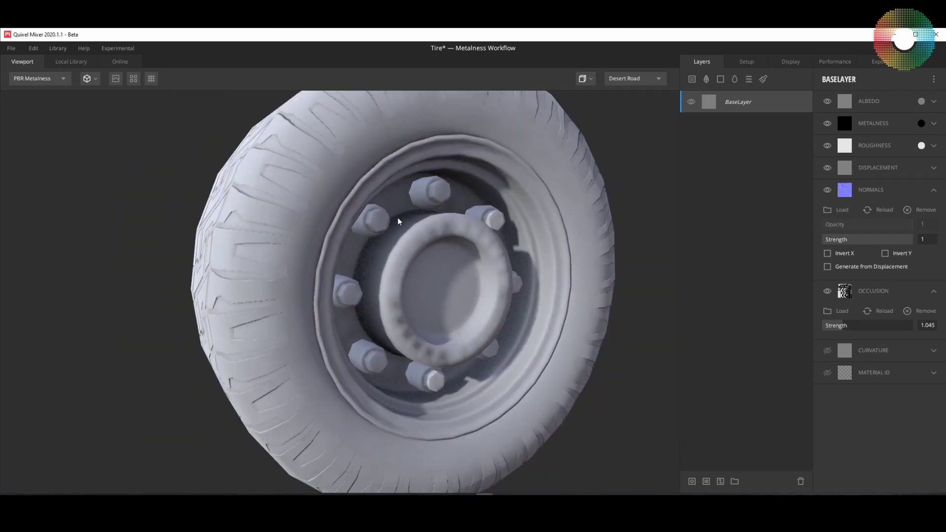
{"action": "scroll", "coordinate": [376, 266], "scroll_direction": "up", "scroll_amount": 3}
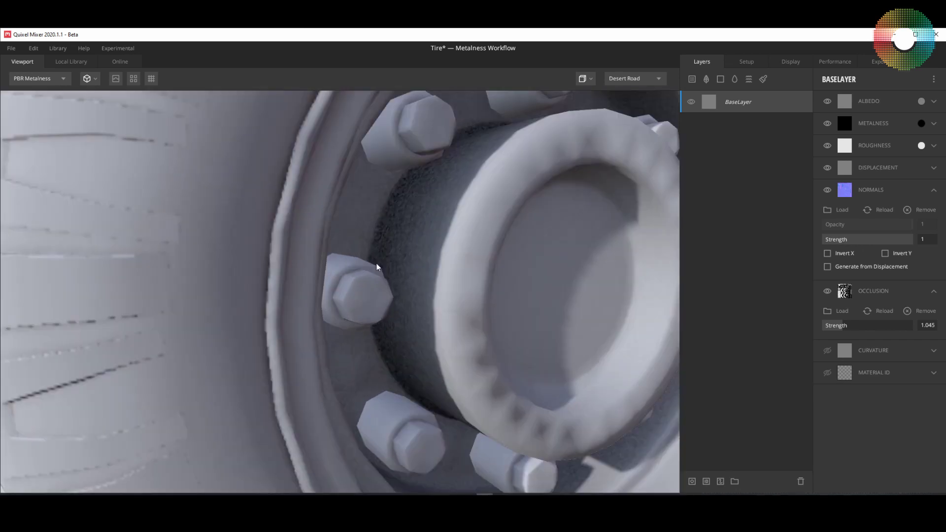
{"action": "scroll", "coordinate": [376, 265], "scroll_direction": "down", "scroll_amount": 2}
{"action": "scroll", "coordinate": [386, 266], "scroll_direction": "down", "scroll_amount": 2}
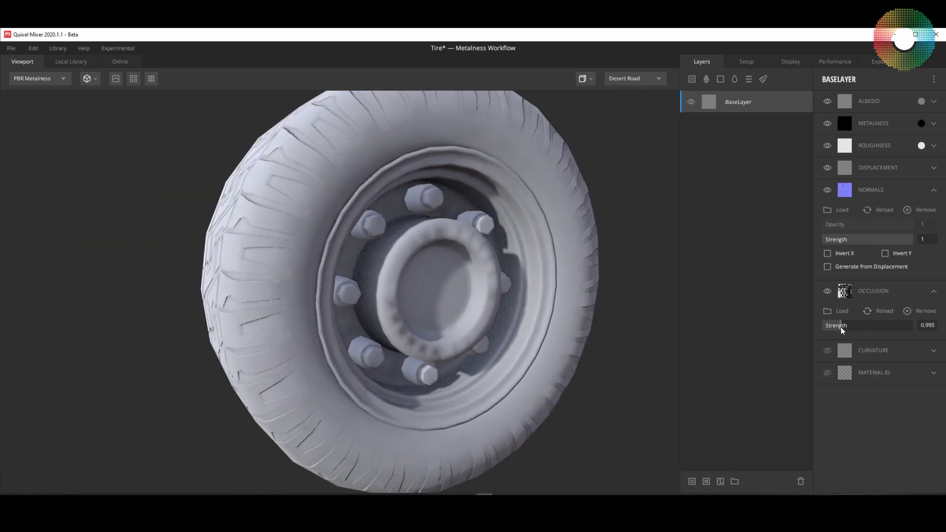
{"action": "left_click_drag", "start_coordinate": [842, 329], "coordinate": [841, 330]}
- Load the Curvature image into the base layer's Curvature channel
{"action": "left_click", "coordinate": [934, 351]}
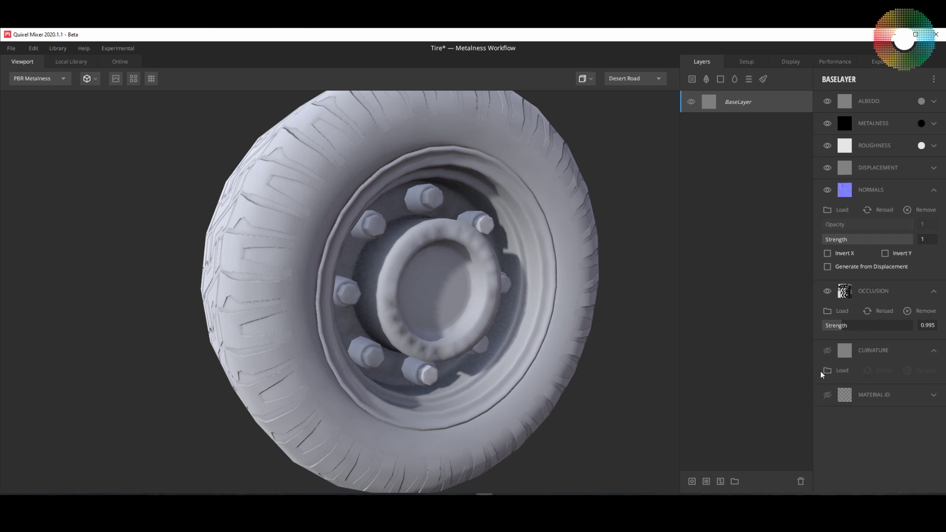
{"action": "left_click", "coordinate": [839, 371]}
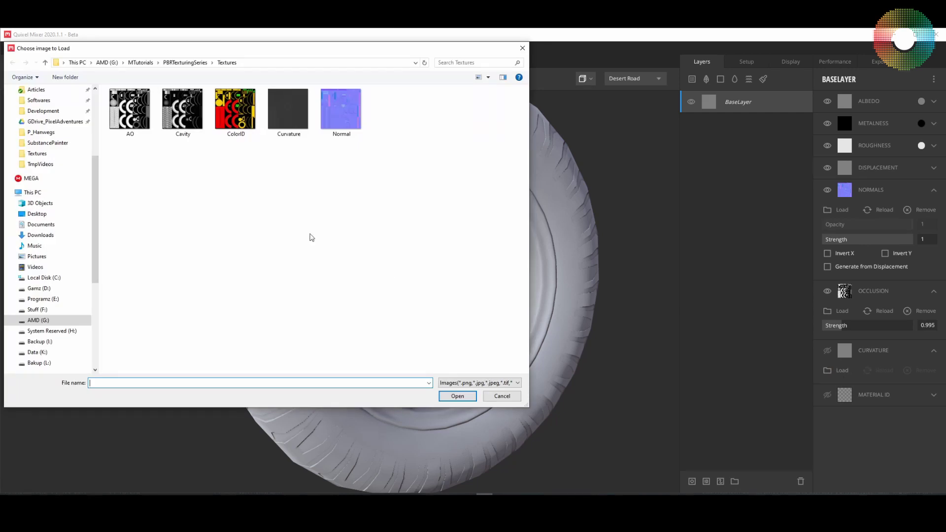
{"action": "double_click", "coordinate": [296, 122]}
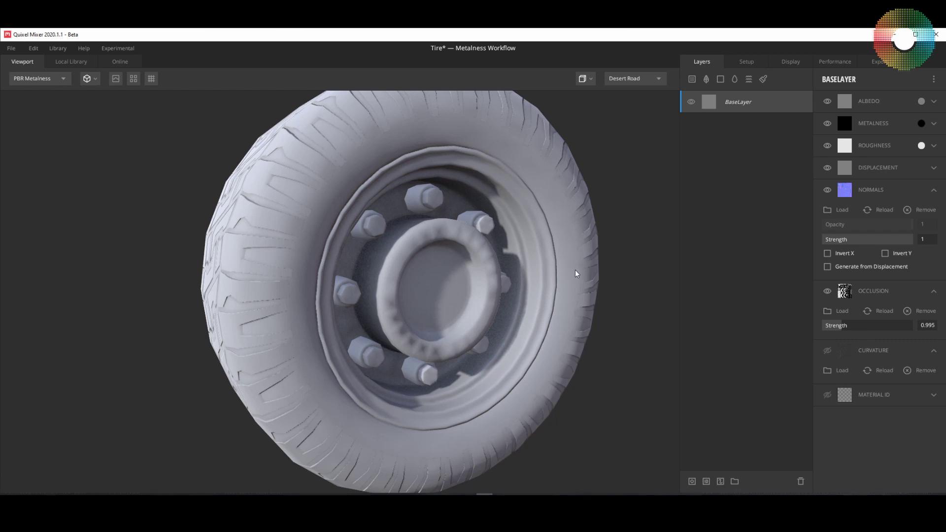
- Load the ColorID image from the Textures folder into the base layer's Material ID channel
{"action": "left_click", "coordinate": [934, 395]}
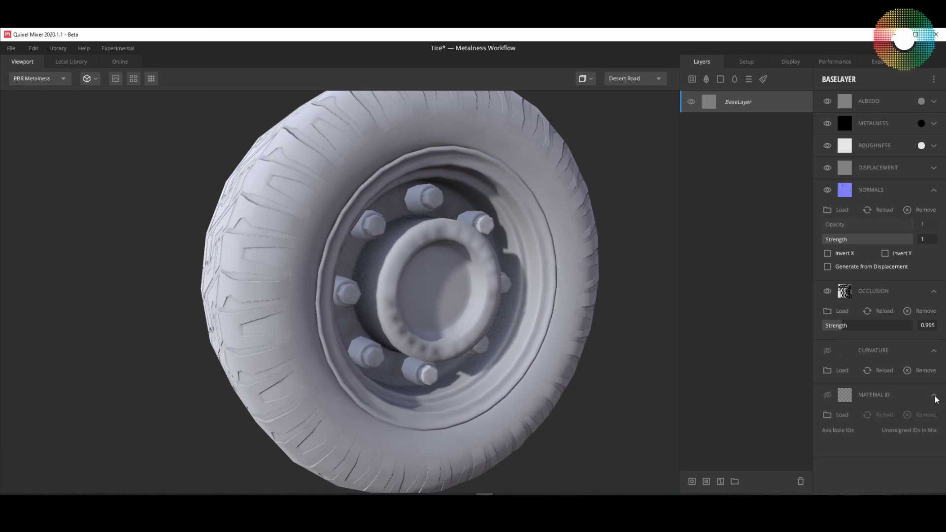
{"action": "left_click", "coordinate": [839, 414]}
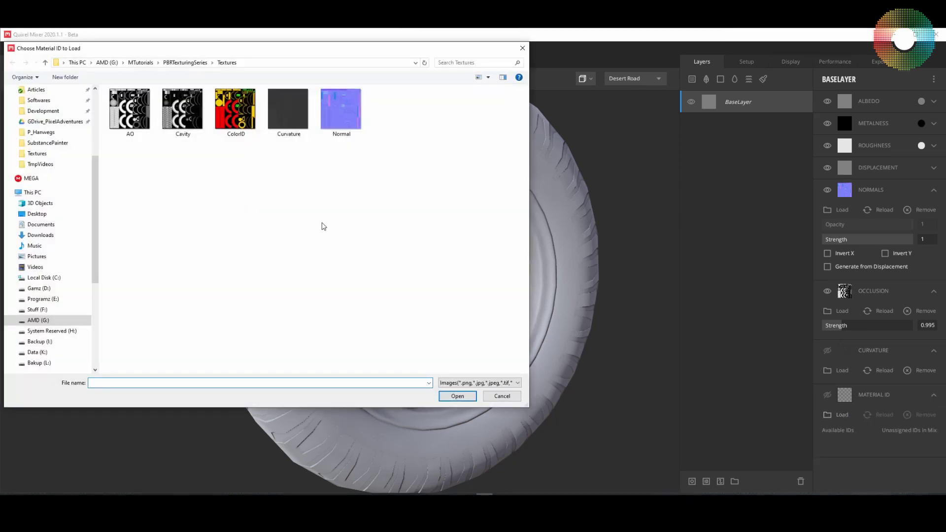
{"action": "double_click", "coordinate": [235, 109]}
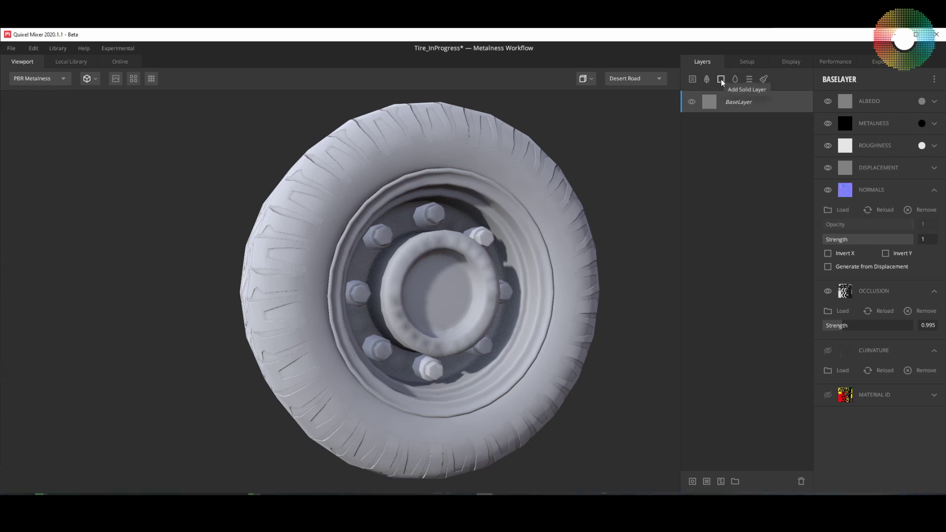
- Add a solid layer above the base layer and name it Rubber
{"action": "left_click", "coordinate": [721, 79]}
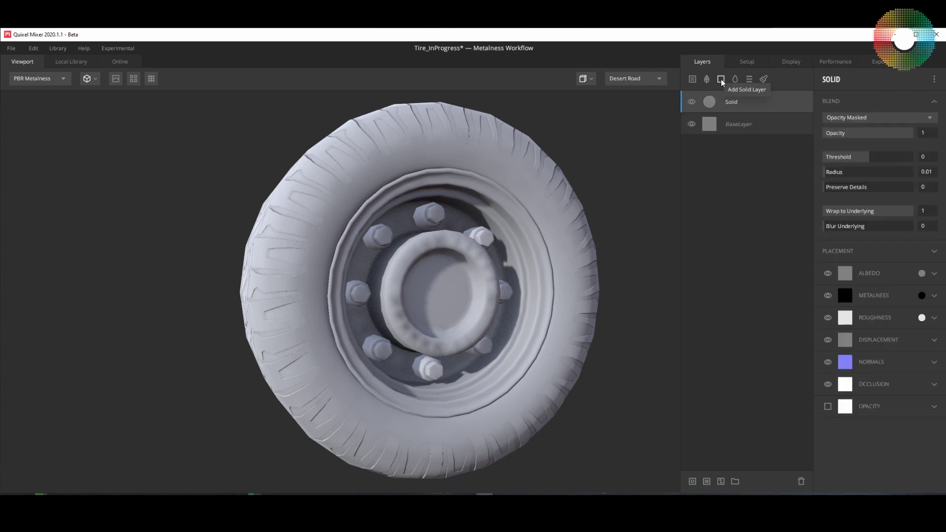
{"action": "double_click", "coordinate": [738, 106]}
{"action": "type", "text": "RUbber"}
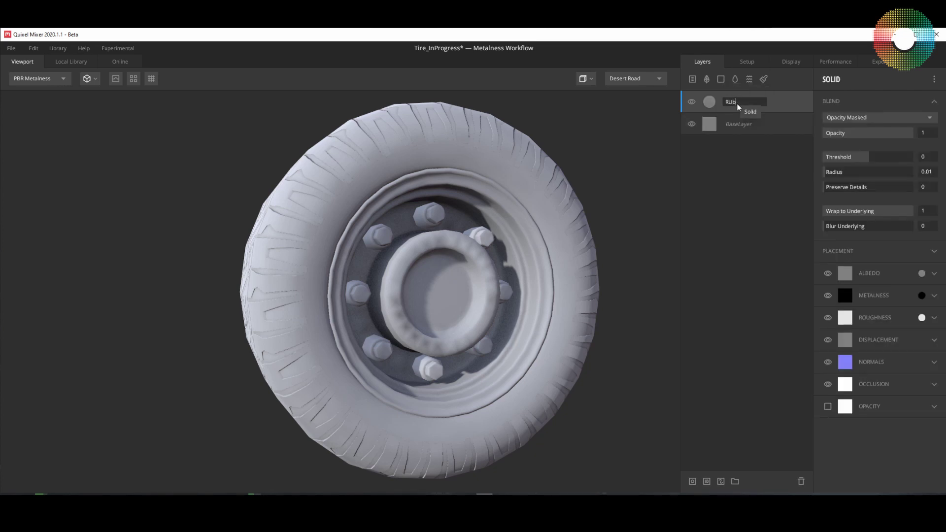
{"action": "key", "text": "Return"}
{"action": "double_click", "coordinate": [737, 103]}
{"action": "type", "text": "Rubber"}
{"action": "key", "text": "Return"}
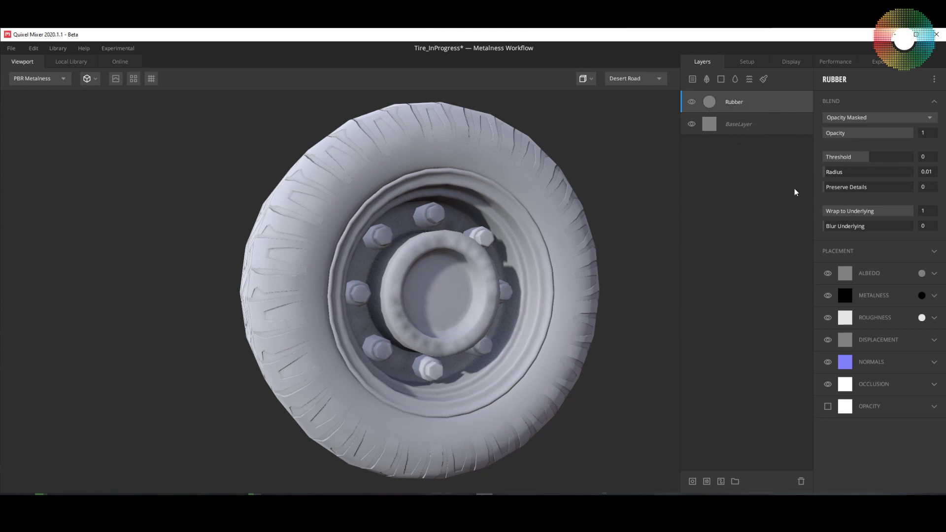
- Set the Rubber layer's albedo colour to black (000000) and its roughness colour to DADADA
{"action": "left_click", "coordinate": [921, 274]}
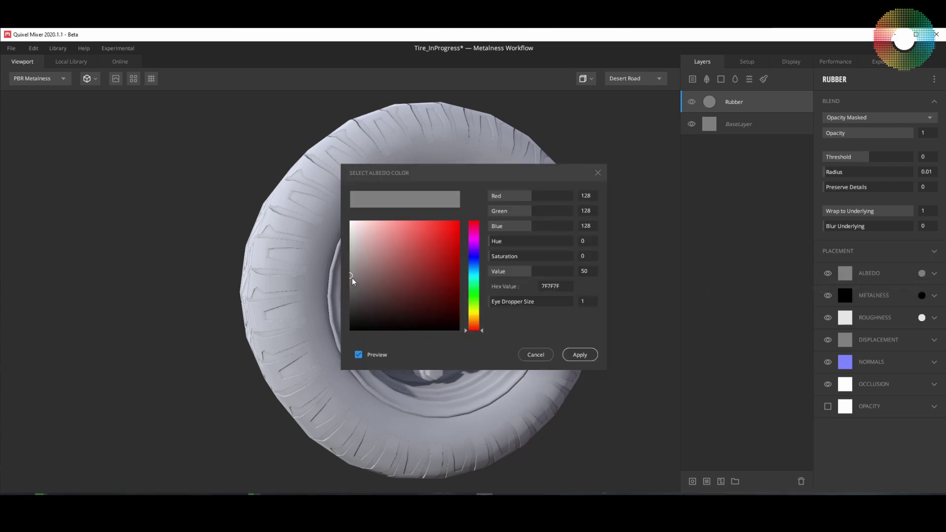
{"action": "left_click_drag", "start_coordinate": [351, 277], "coordinate": [327, 340]}
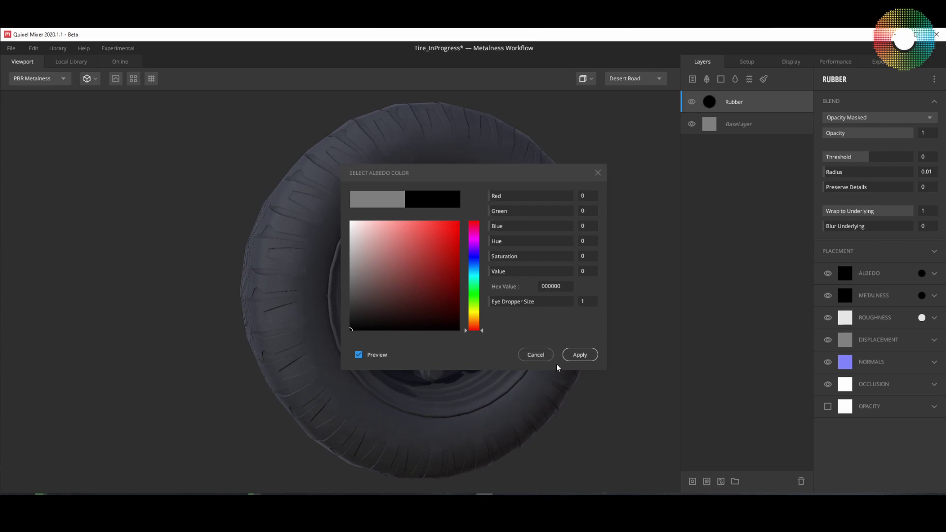
{"action": "left_click", "coordinate": [579, 355]}
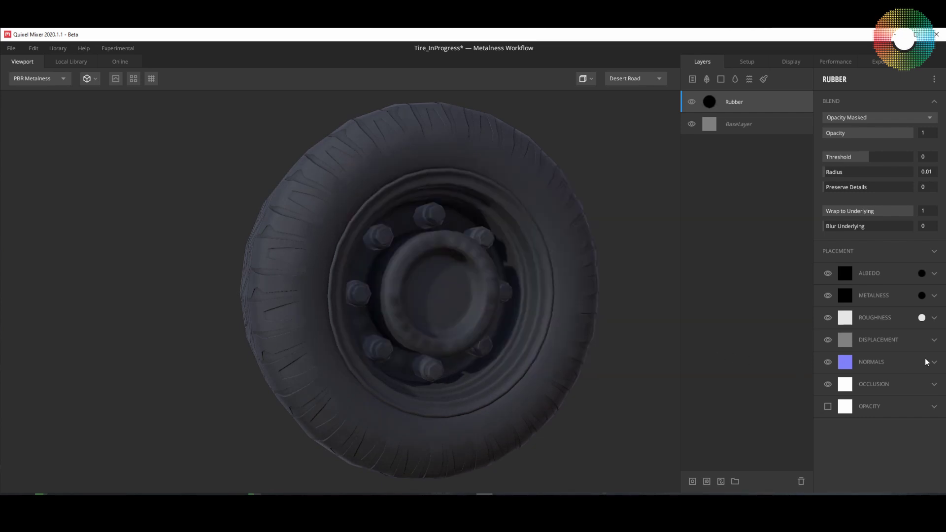
{"action": "left_click", "coordinate": [921, 318]}
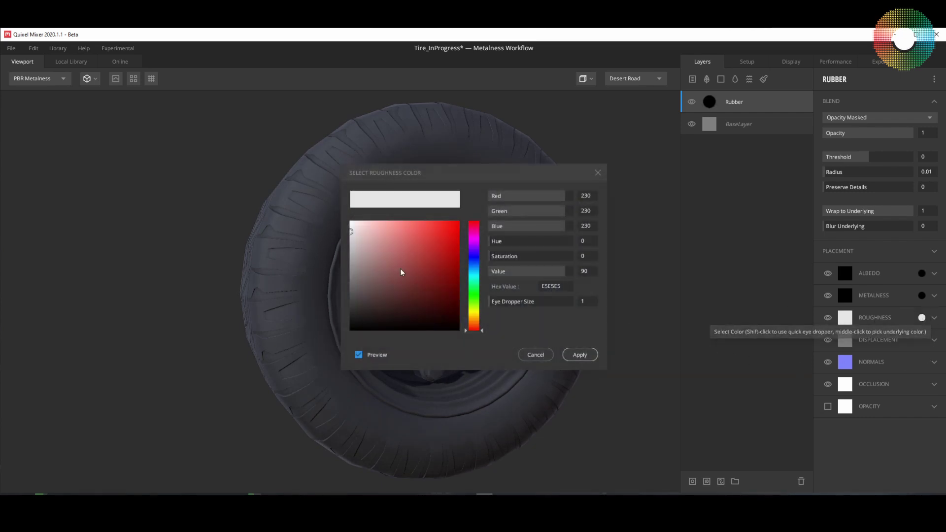
{"action": "left_click_drag", "start_coordinate": [351, 232], "coordinate": [342, 236]}
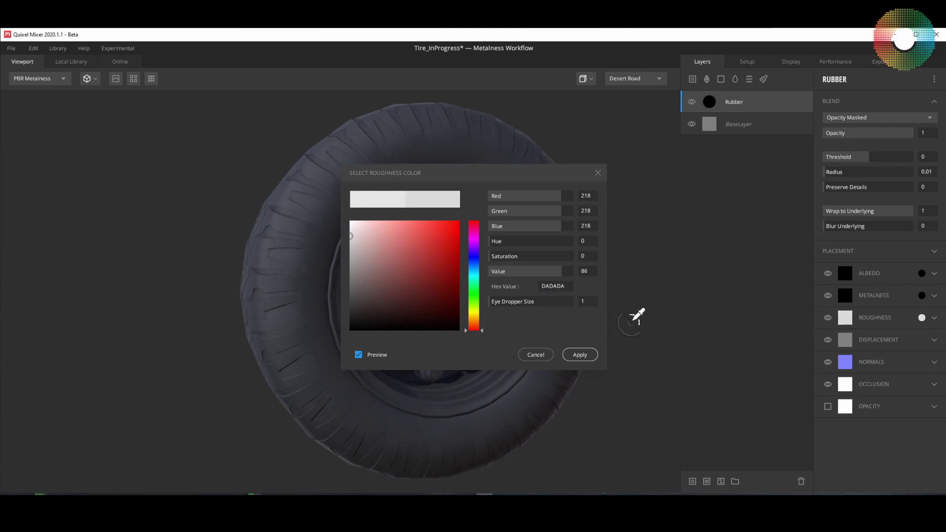
{"action": "left_click", "coordinate": [581, 358]}
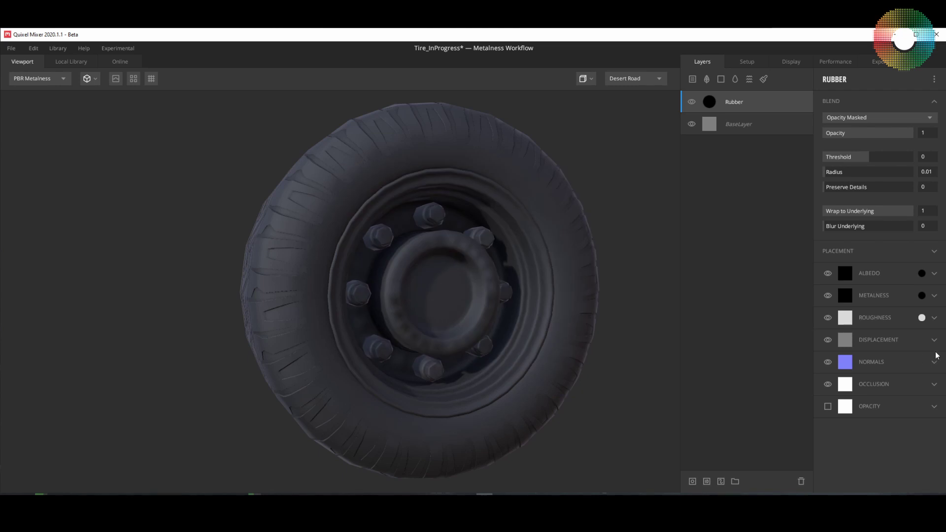
- Turn off the Rubber layer's displacement, normals and occlusion channels and inspect the tire's tread side
{"action": "left_click", "coordinate": [828, 340]}
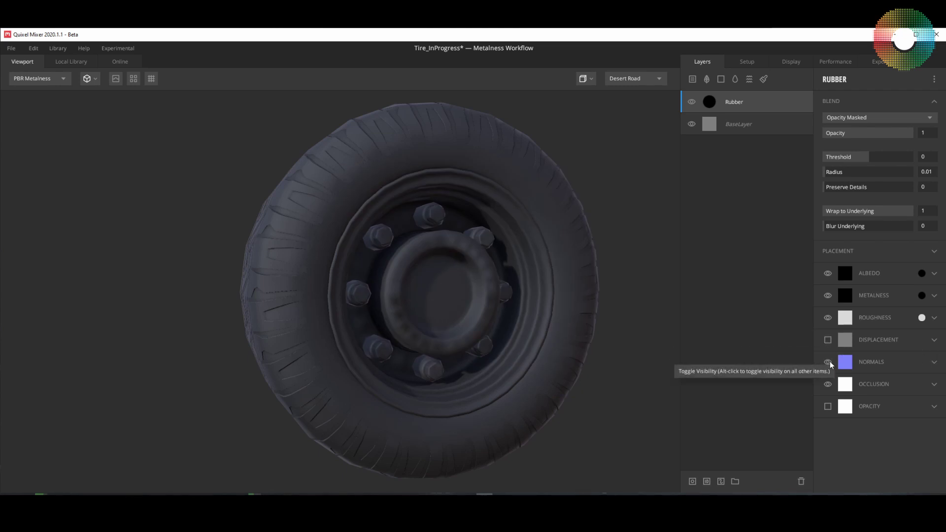
{"action": "left_click", "coordinate": [828, 362]}
{"action": "left_click", "coordinate": [828, 384]}
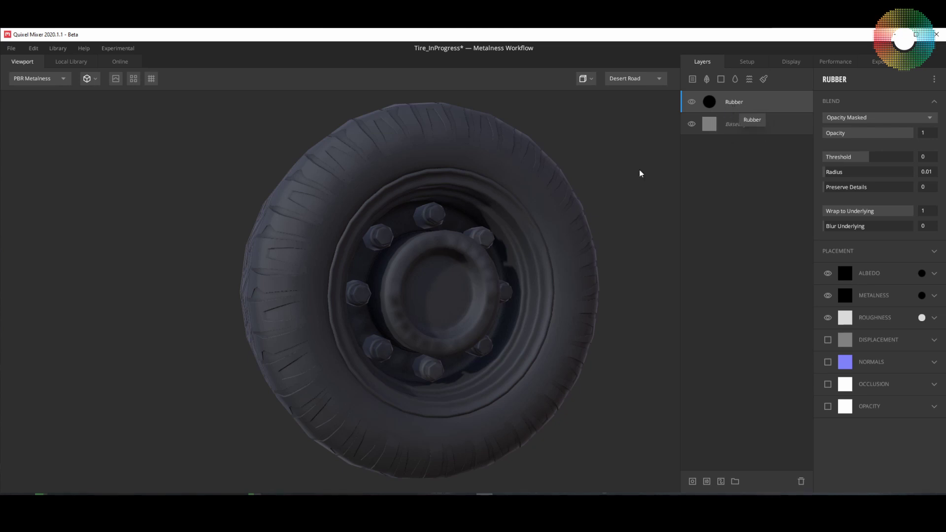
{"action": "left_click_drag", "start_coordinate": [511, 271], "coordinate": [538, 272]}
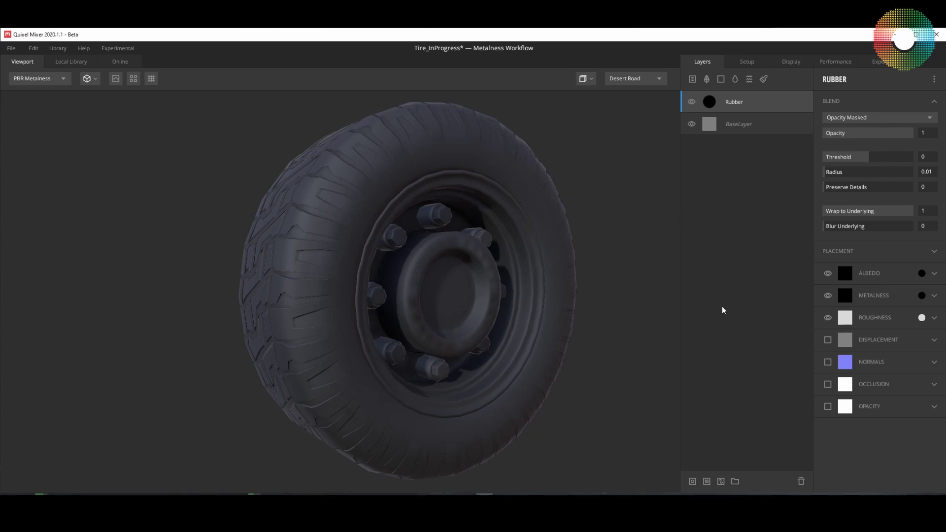
- Check the base layer's available material IDs, and add a material ID mask limiting the Rubber layer to Bright Red
{"action": "left_click", "coordinate": [743, 126]}
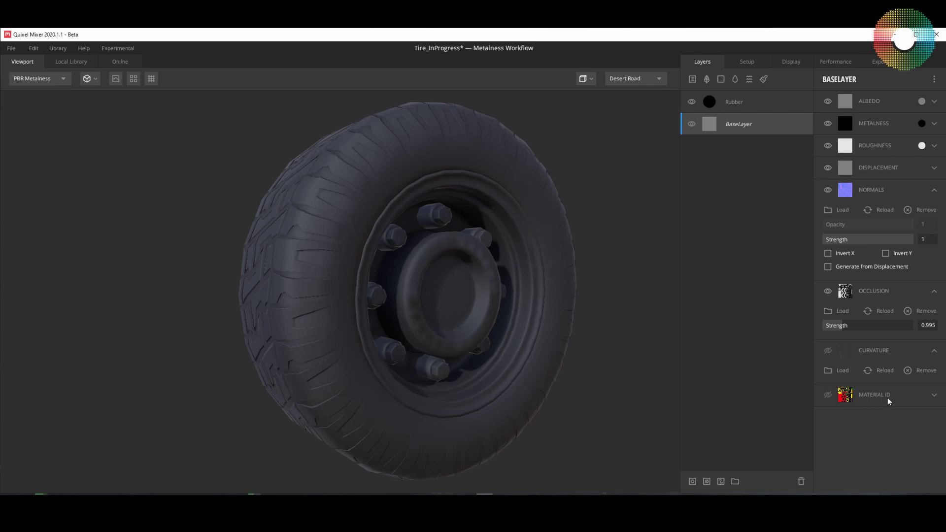
{"action": "left_click", "coordinate": [934, 395]}
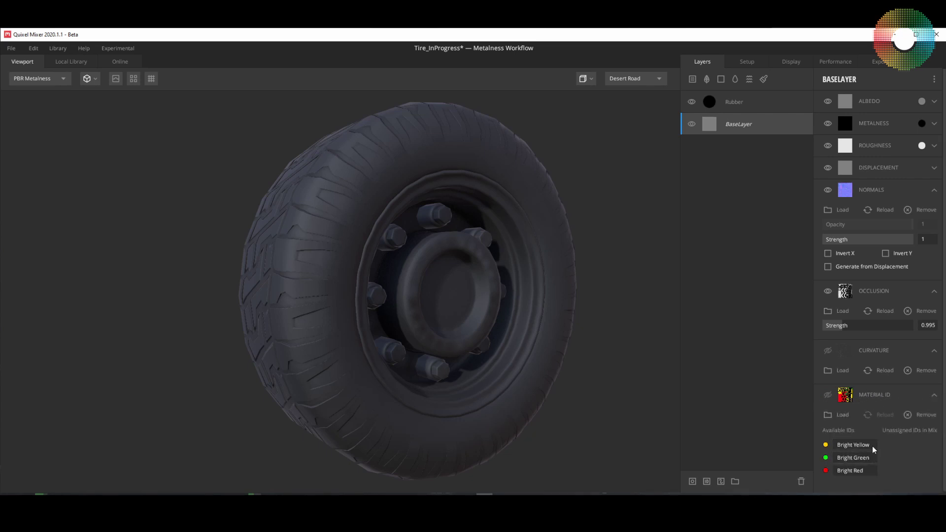
{"action": "left_click", "coordinate": [934, 396]}
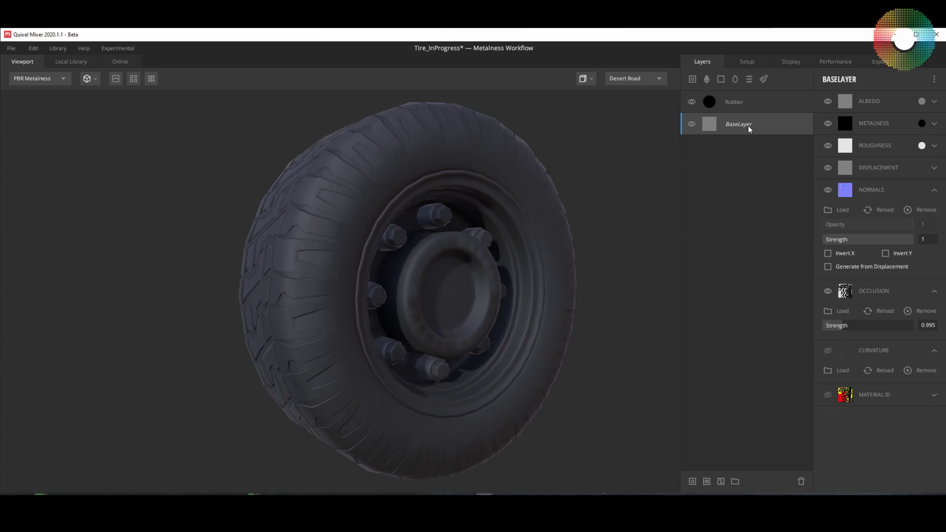
{"action": "left_click", "coordinate": [737, 101]}
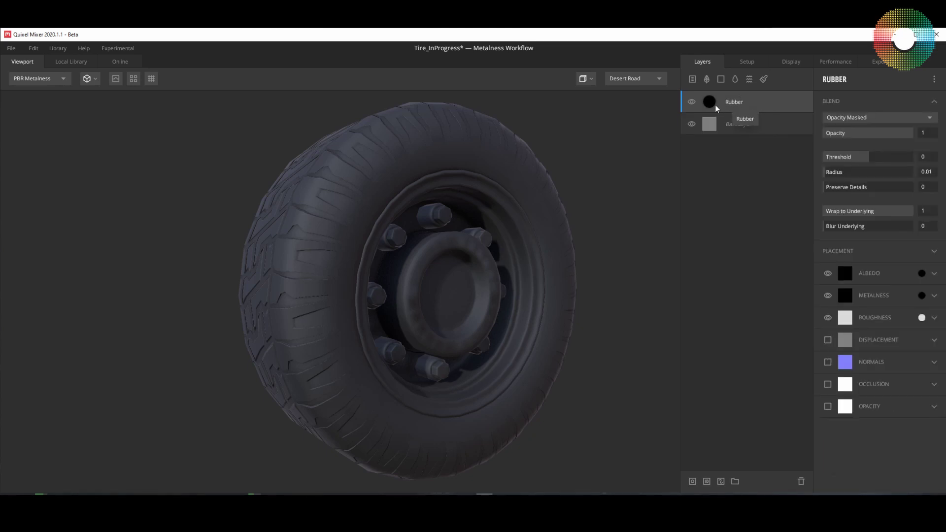
{"action": "left_click", "coordinate": [706, 481]}
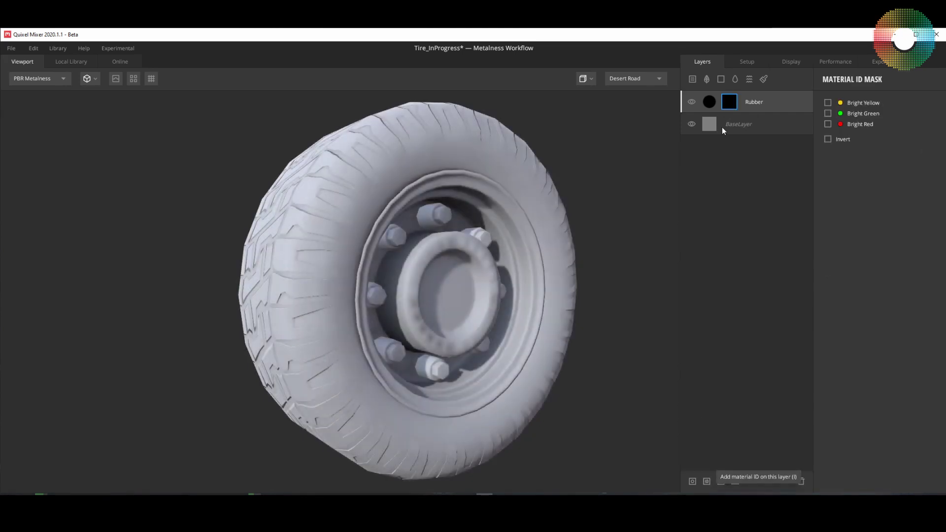
{"action": "left_click", "coordinate": [827, 124]}
{"action": "left_click_drag", "start_coordinate": [583, 320], "coordinate": [509, 269]}
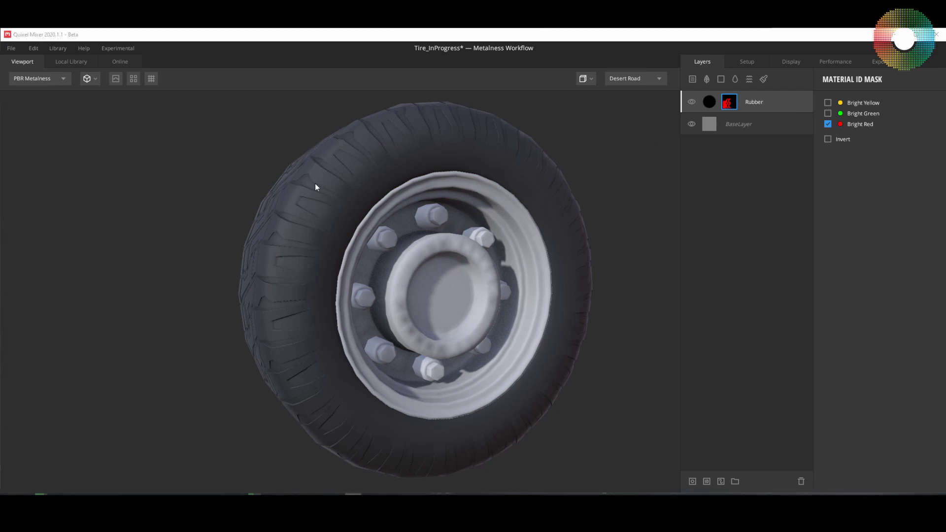
{"action": "left_click_drag", "start_coordinate": [300, 330], "coordinate": [338, 341]}
{"action": "scroll", "coordinate": [338, 341], "scroll_direction": "up", "scroll_amount": 2}
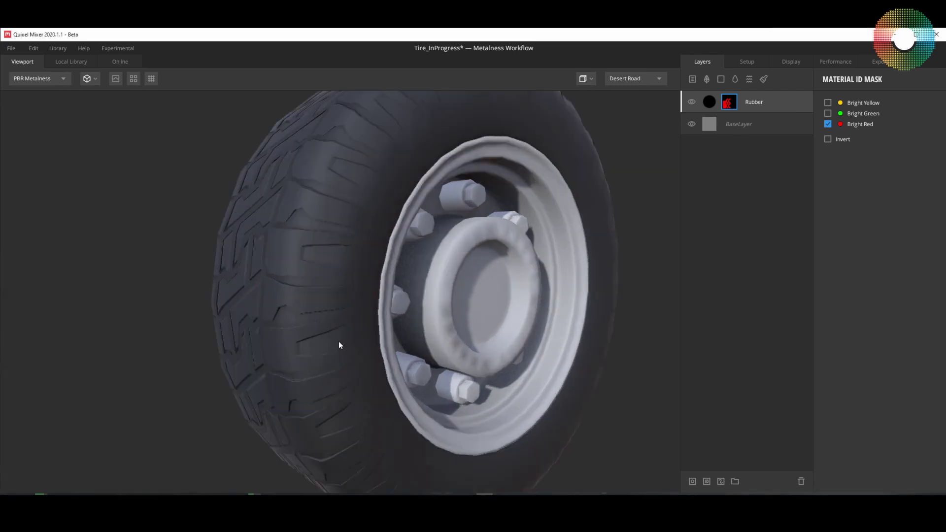
{"action": "scroll", "coordinate": [338, 341], "scroll_direction": "up", "scroll_amount": 2}
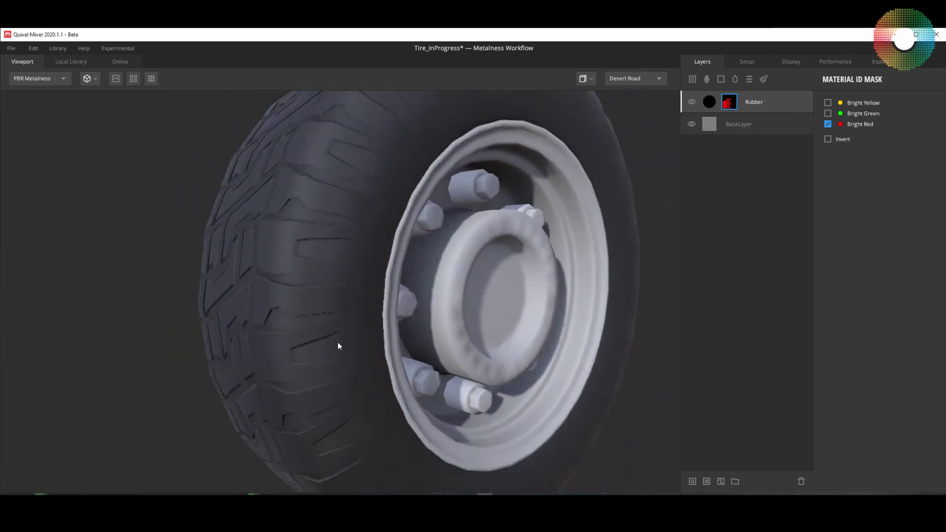
- Add another solid layer above the Rubber layer and name it RubberBump
{"action": "left_click", "coordinate": [720, 79]}
{"action": "double_click", "coordinate": [724, 103]}
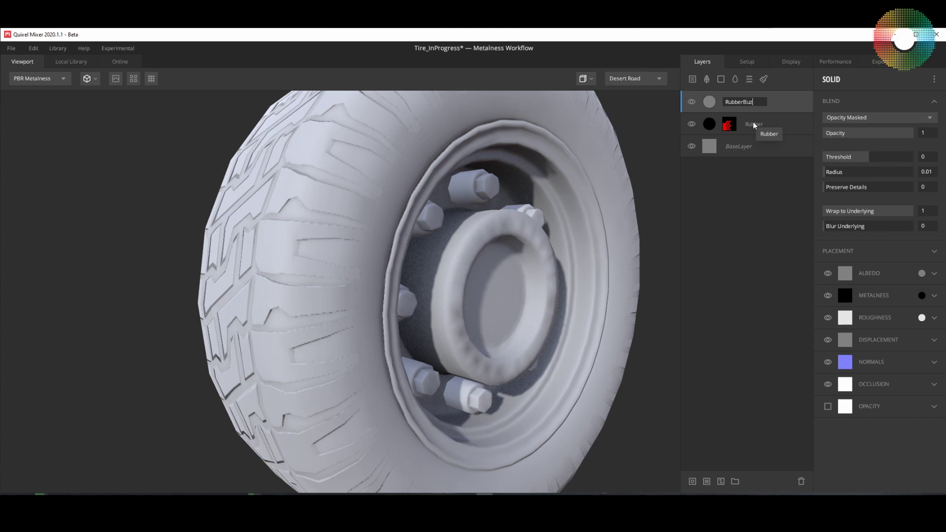
{"action": "type", "text": "RubberBump"}
{"action": "key", "text": "Return"}
- Create a group containing the RubberBump layer and move the Rubber layer into it, beneath RubberBump
{"action": "left_click", "coordinate": [752, 120]}
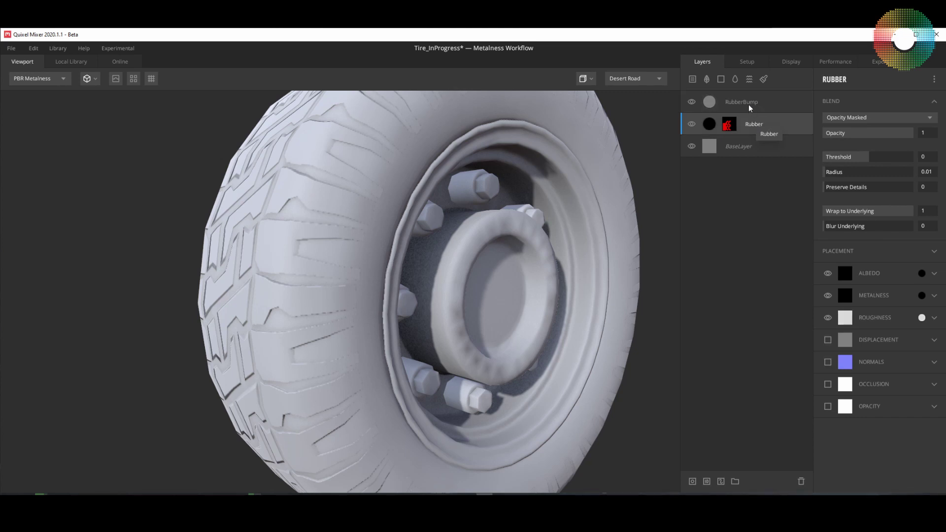
{"action": "left_click", "coordinate": [749, 105]}
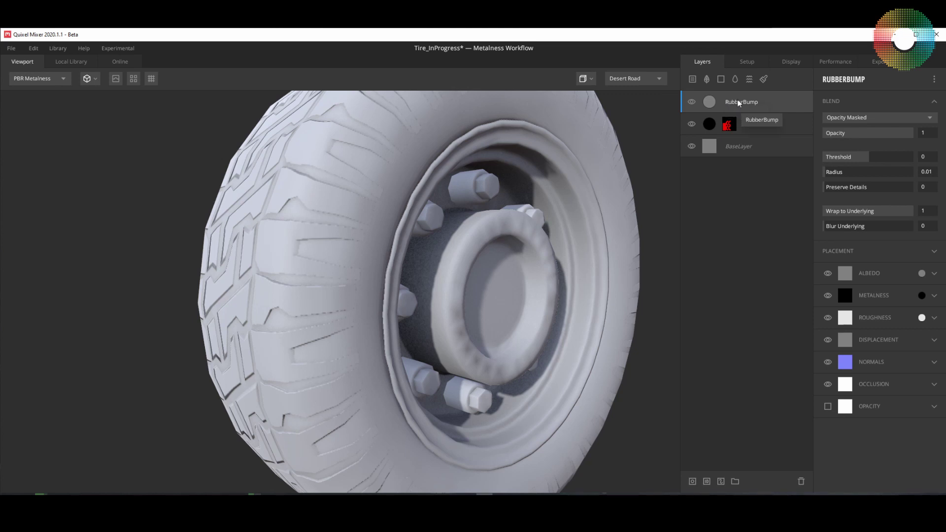
{"action": "left_click", "coordinate": [749, 120]}
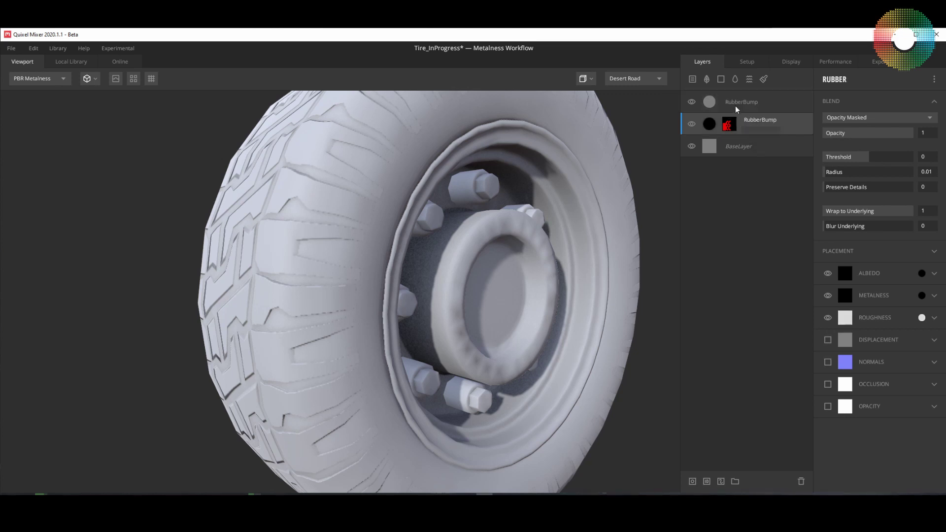
{"action": "left_click", "coordinate": [735, 106]}
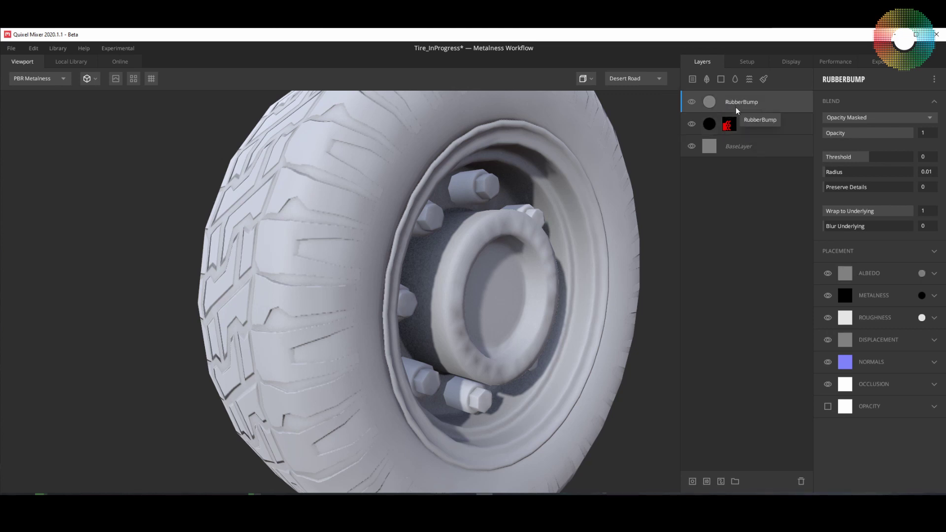
{"action": "left_click", "coordinate": [735, 481]}
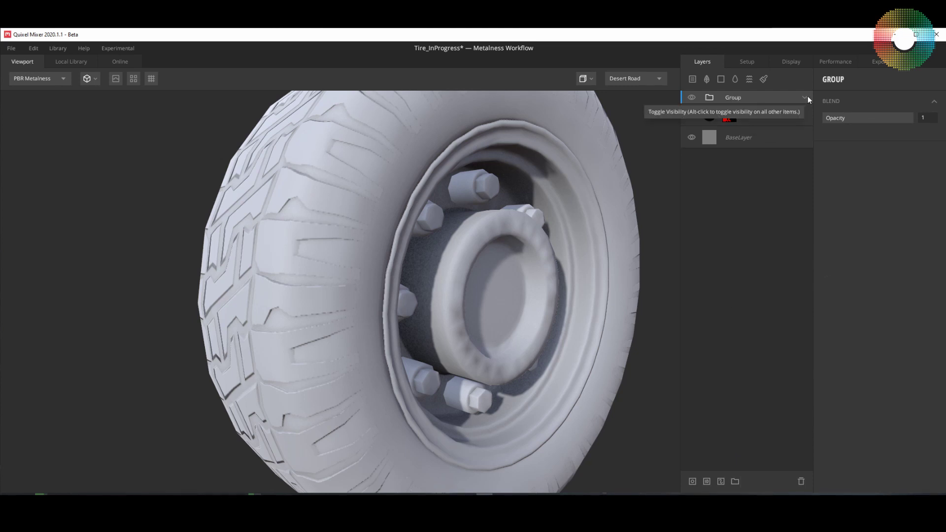
{"action": "left_click", "coordinate": [805, 98]}
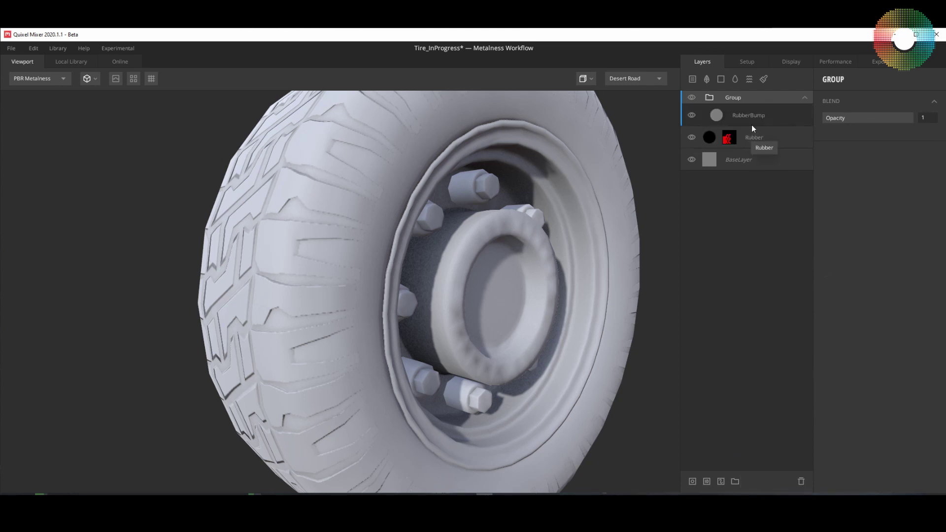
{"action": "mouse_move", "coordinate": [751, 129]}
{"action": "left_mouse_down"}
{"action": "mouse_move", "coordinate": [751, 99]}
{"action": "mouse_move", "coordinate": [755, 137]}
{"action": "mouse_move", "coordinate": [758, 127]}
{"action": "mouse_move", "coordinate": [747, 143]}
{"action": "left_mouse_up"}
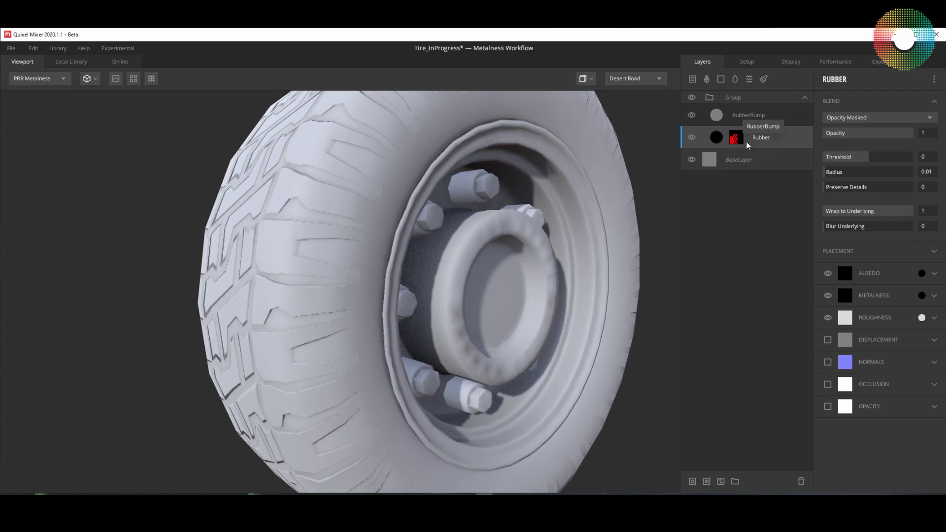
- Add a material ID mask to the whole group and assign it the Bright Red ID
{"action": "left_click", "coordinate": [728, 98]}
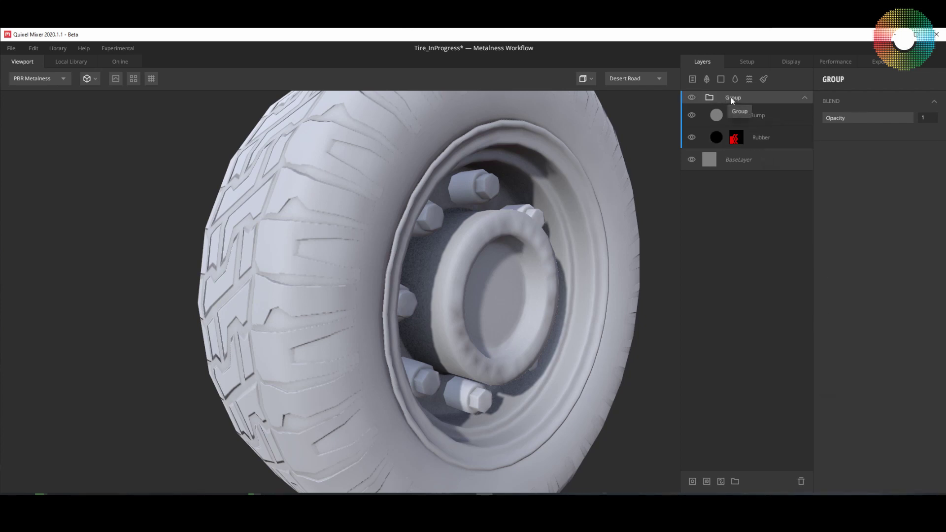
{"action": "left_click", "coordinate": [706, 482]}
{"action": "left_click", "coordinate": [827, 124]}
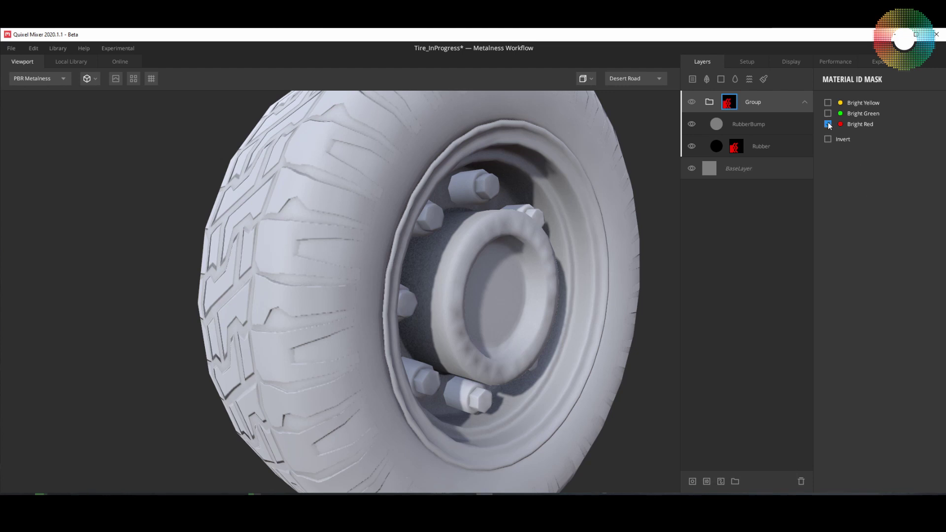
- Delete the material ID mask from the Rubber layer inside the group
{"action": "left_click", "coordinate": [754, 123]}
{"action": "left_click", "coordinate": [737, 147]}
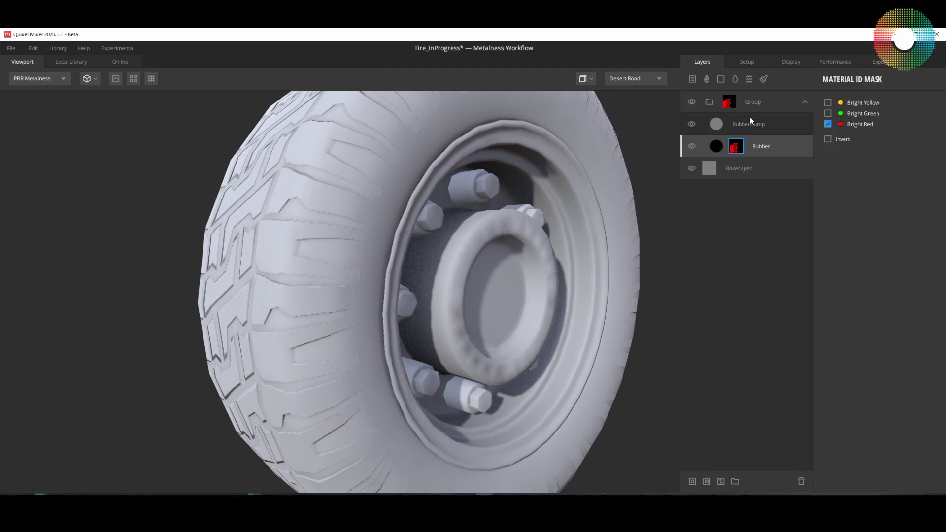
{"action": "right_click", "coordinate": [740, 146]}
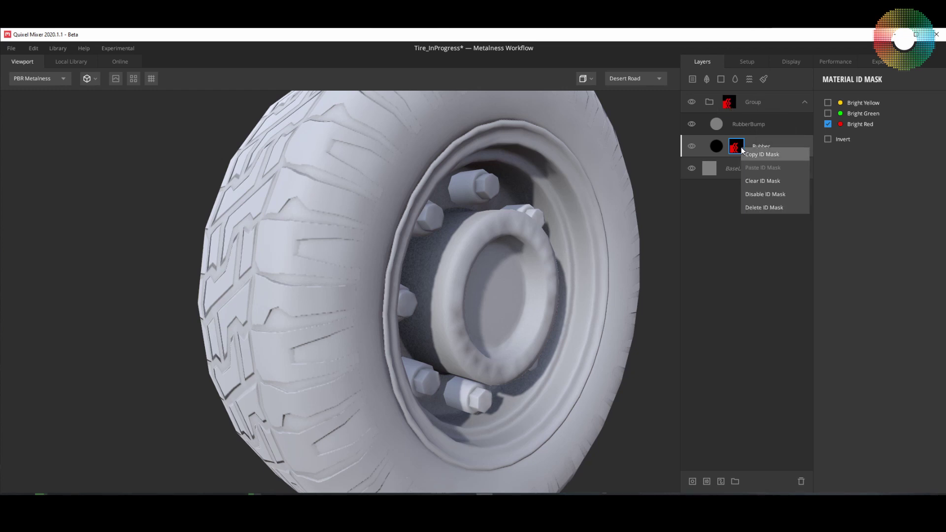
{"action": "left_click", "coordinate": [764, 208]}
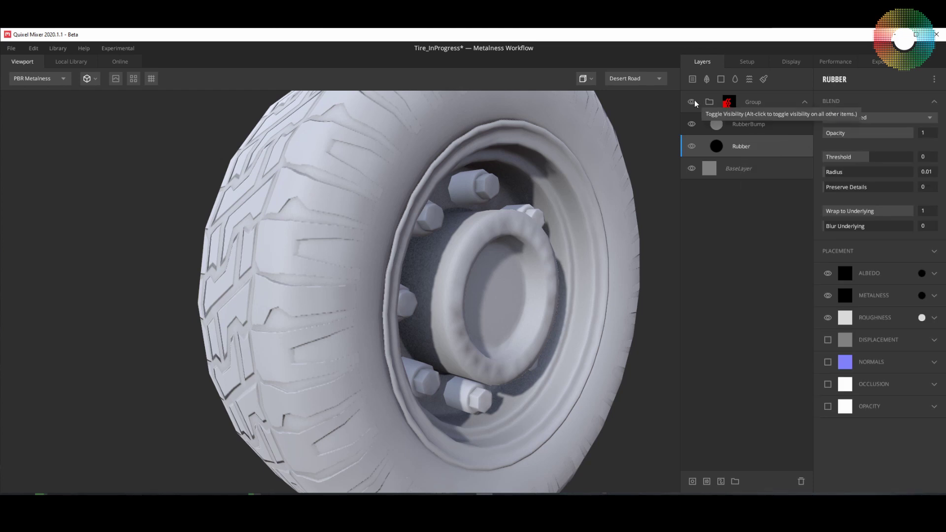
- Rename the layer group as Rubber
{"action": "left_click", "coordinate": [748, 124]}
{"action": "double_click", "coordinate": [754, 102]}
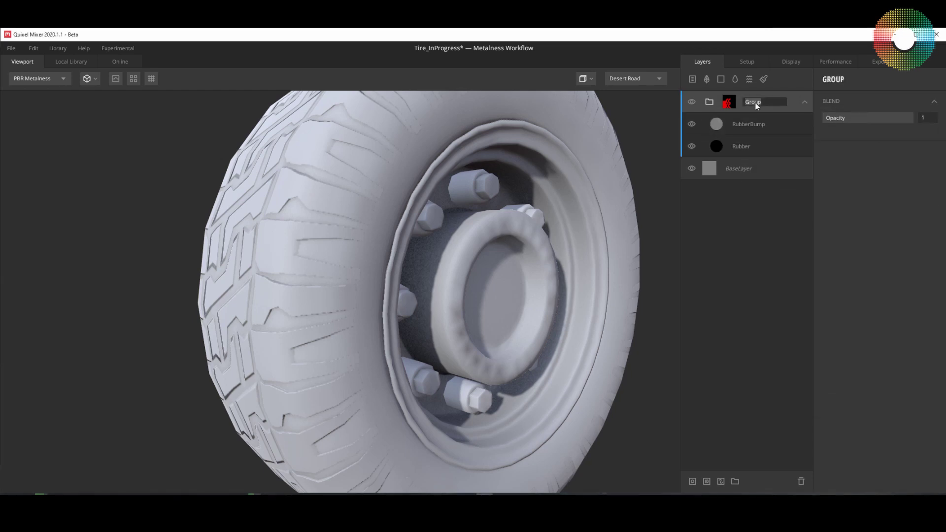
{"action": "type", "text": "Rubber"}
{"action": "key", "text": "Return"}
- Turn off the RubberBump layer's albedo, metalness, roughness and occlusion channels, leaving displacement and normals active
{"action": "left_click", "coordinate": [755, 127]}
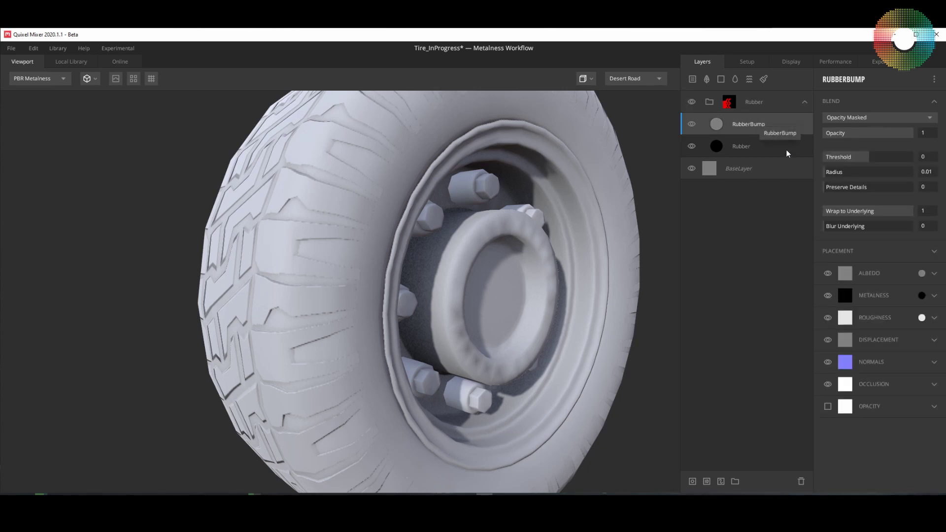
{"action": "left_click", "coordinate": [828, 273]}
{"action": "left_click", "coordinate": [828, 295]}
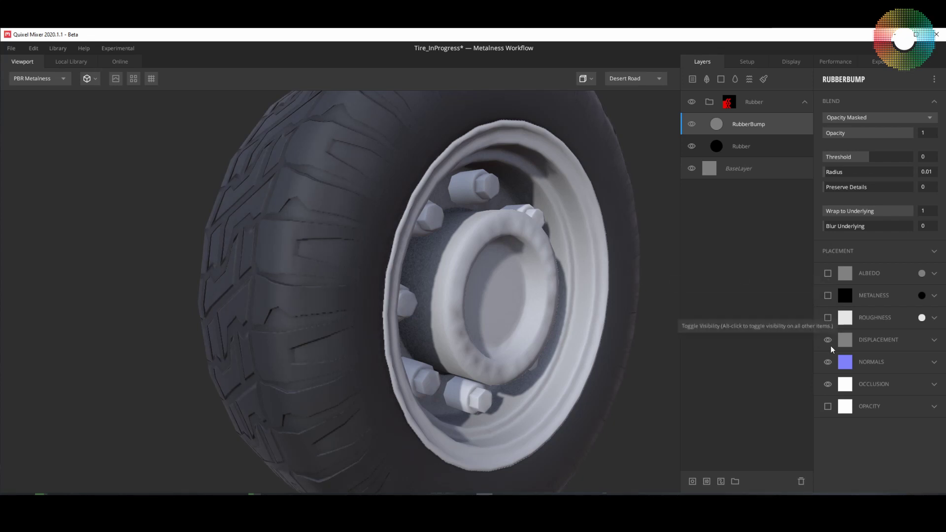
{"action": "left_click", "coordinate": [827, 384]}
{"action": "left_click_drag", "start_coordinate": [657, 285], "coordinate": [635, 290]}
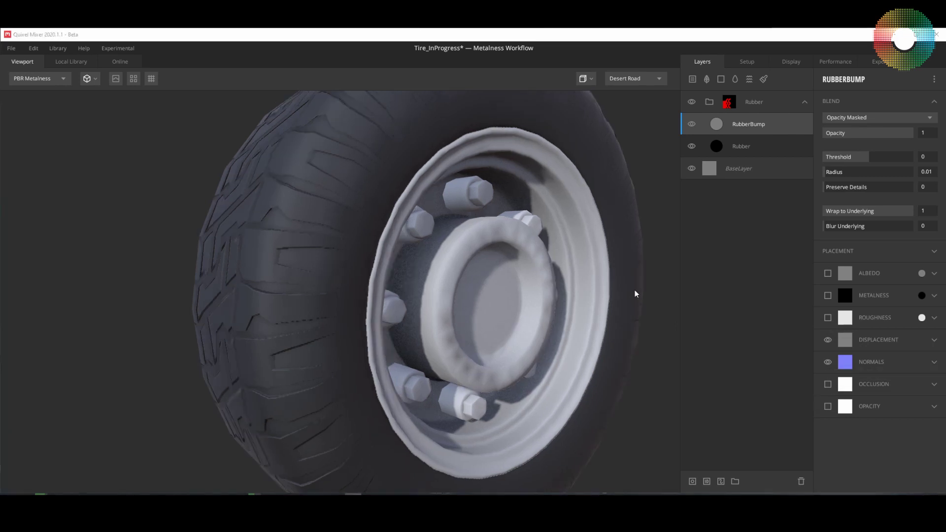
- Add a mask stack to the RubberBump layer containing a Perlin noise component with its seed set to 10
{"action": "right_click", "coordinate": [715, 123]}
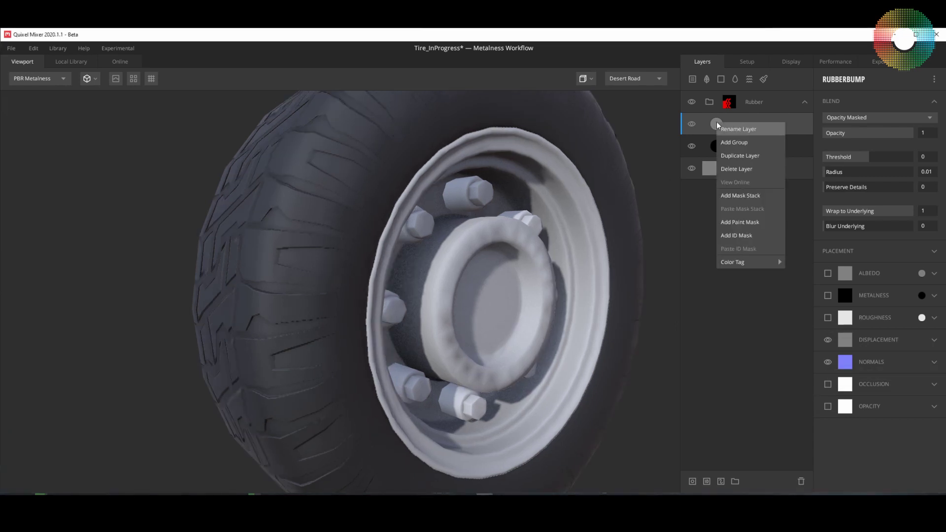
{"action": "left_click", "coordinate": [749, 199]}
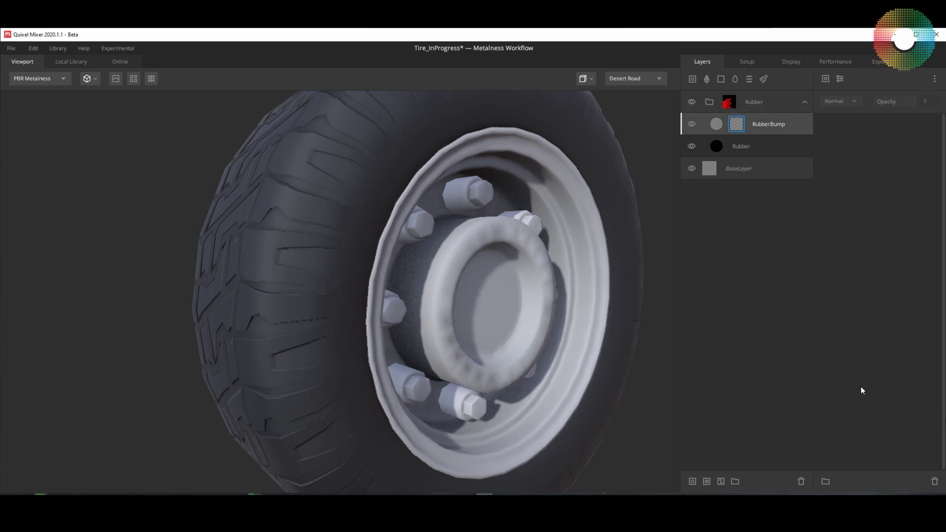
{"action": "left_click", "coordinate": [826, 78]}
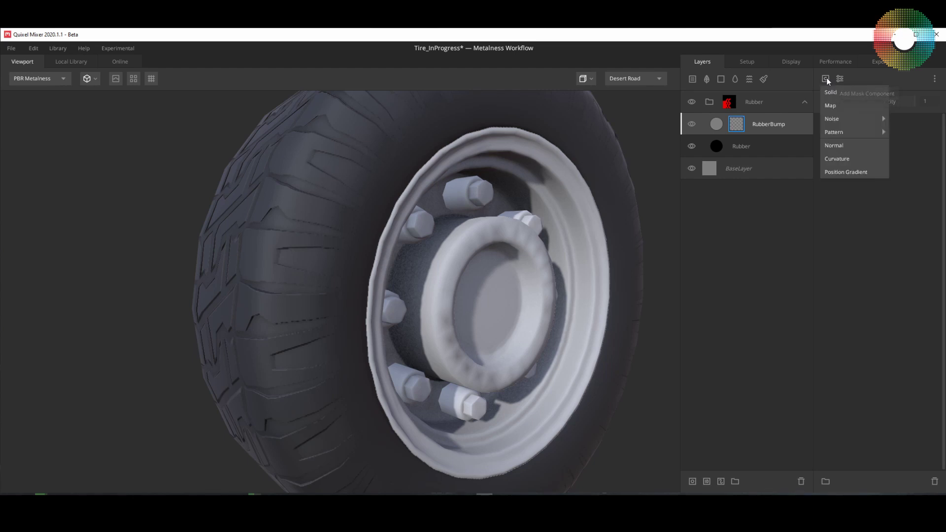
{"action": "mouse_move", "coordinate": [834, 123]}
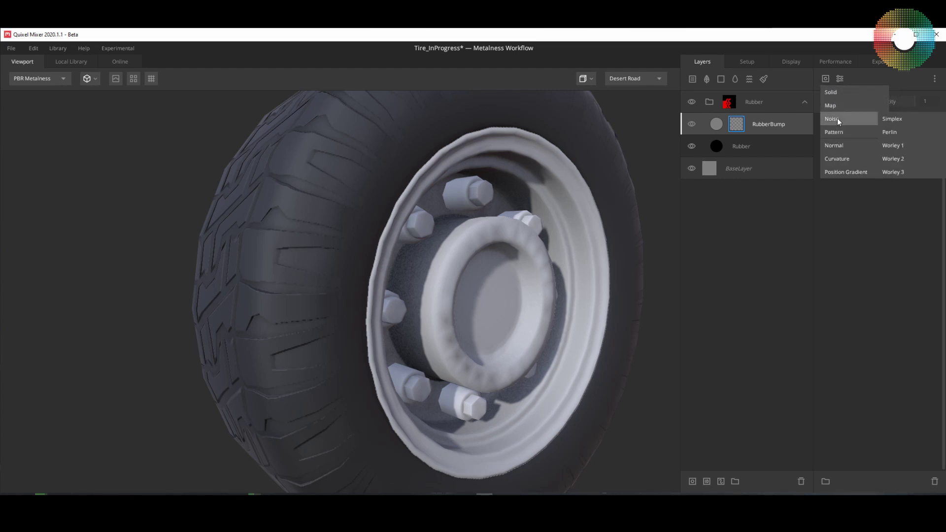
{"action": "left_click", "coordinate": [897, 131]}
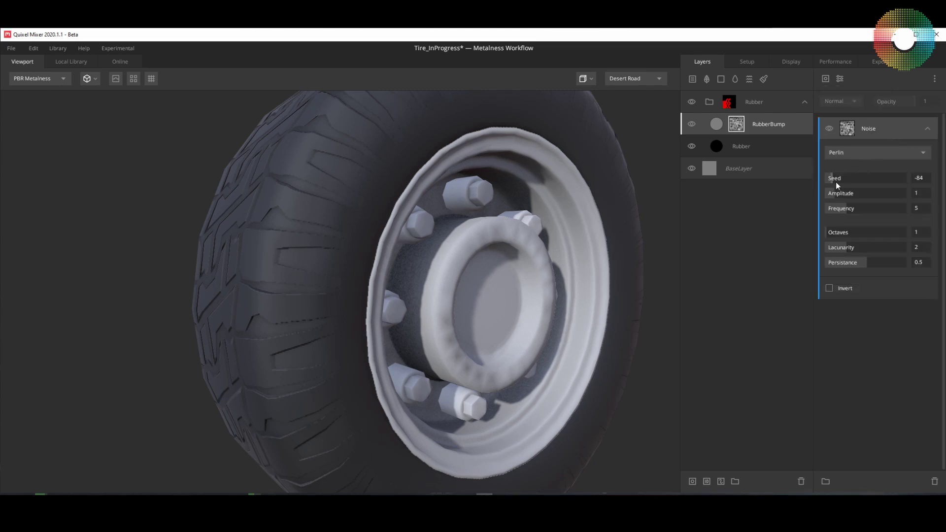
{"action": "left_click_drag", "start_coordinate": [835, 175], "coordinate": [870, 176]}
- Preview the noise on the tire in the Layer Mask view, cycling through the available viewport channels
{"action": "left_click_drag", "start_coordinate": [665, 299], "coordinate": [601, 318]}
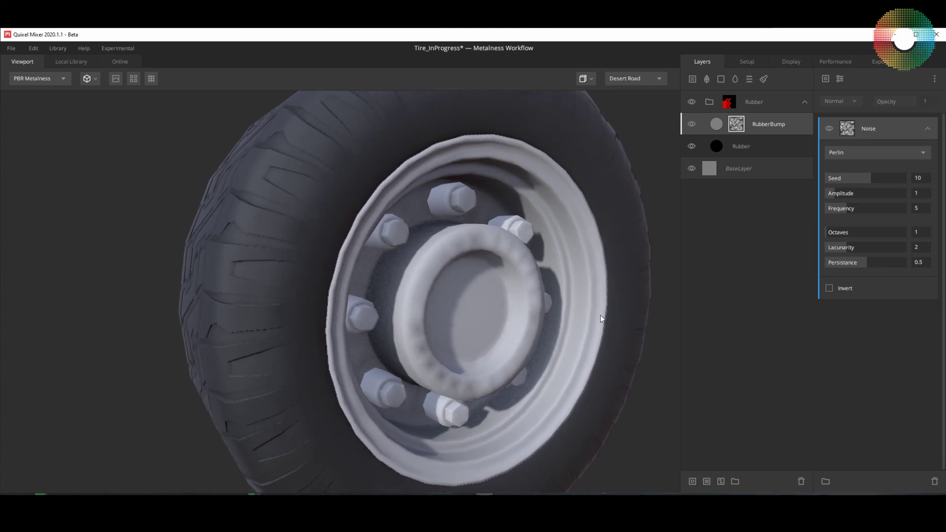
{"action": "key", "text": "q"}
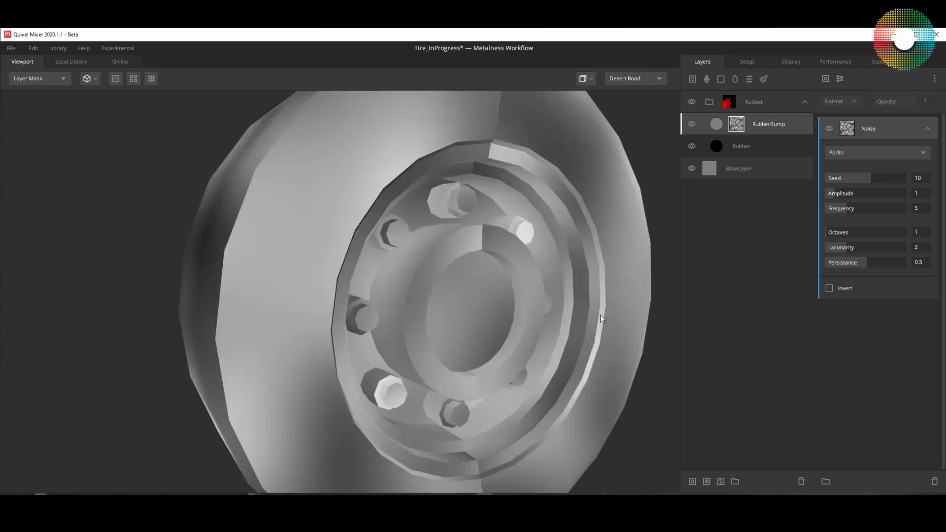
{"action": "left_click", "coordinate": [63, 80]}
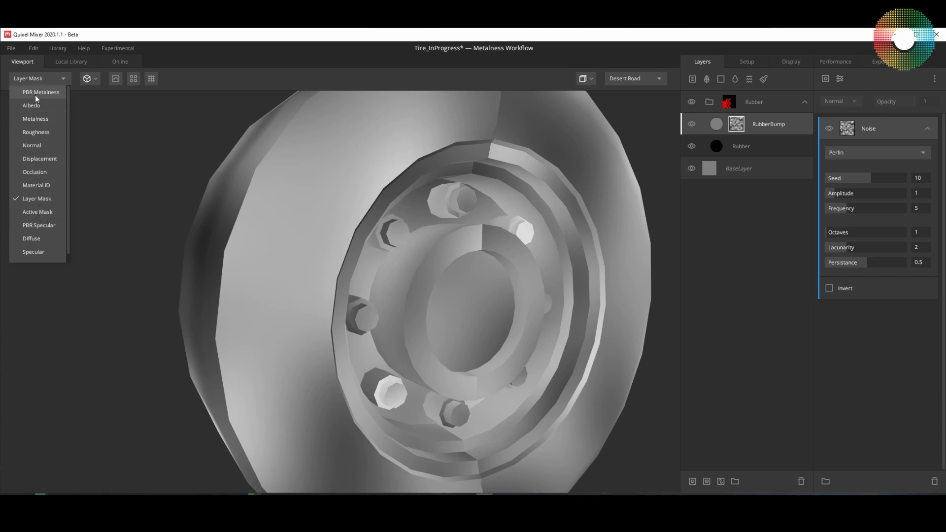
{"action": "left_click", "coordinate": [198, 196]}
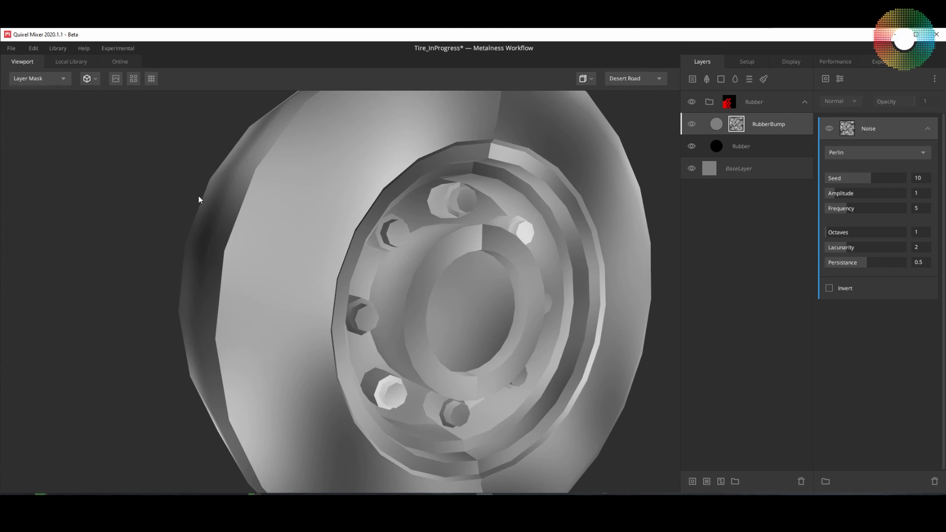
{"action": "key", "text": "c"}
{"action": "key", "text": "c"}
{"action": "key", "text": "c"}
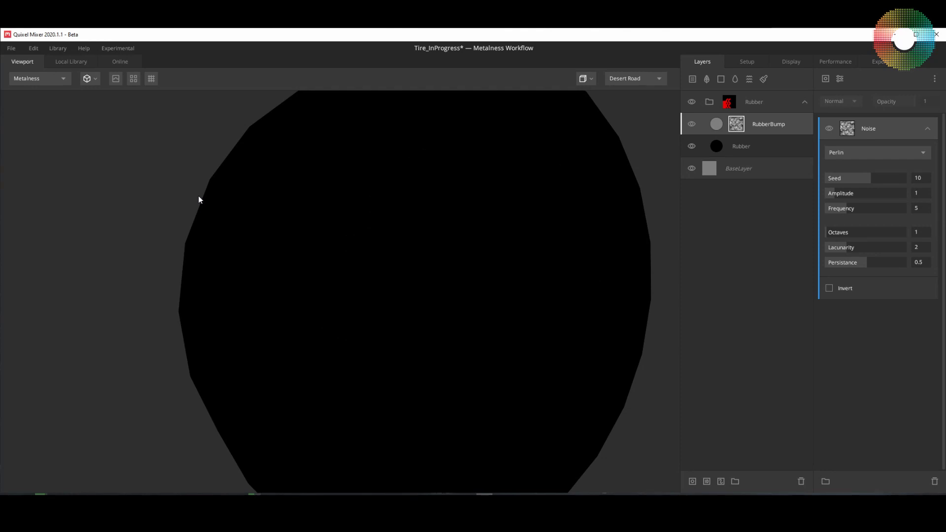
{"action": "key", "text": "c"}
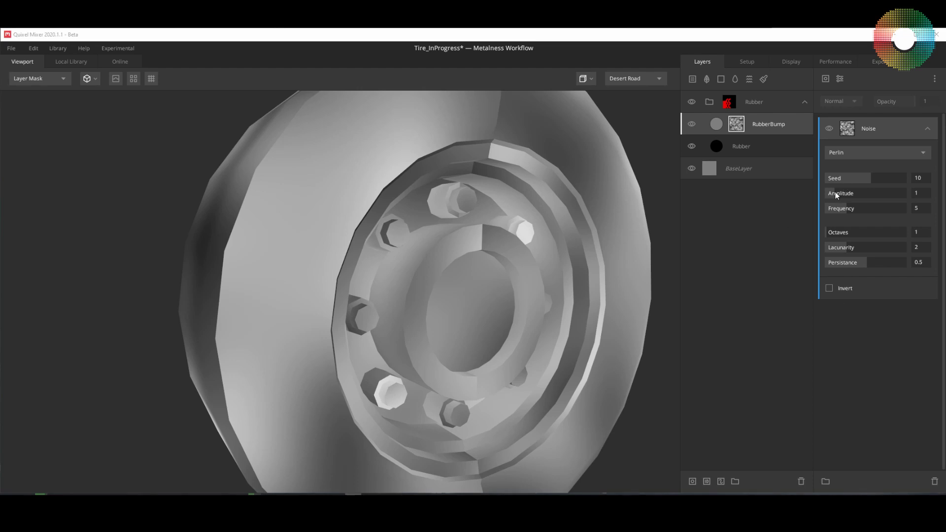
- Set the Perlin noise to amplitude 0.387, frequency 9.945, octaves 6, lacunarity 2.052 and persistence 0.914
{"action": "left_click_drag", "start_coordinate": [834, 191], "coordinate": [865, 208]}
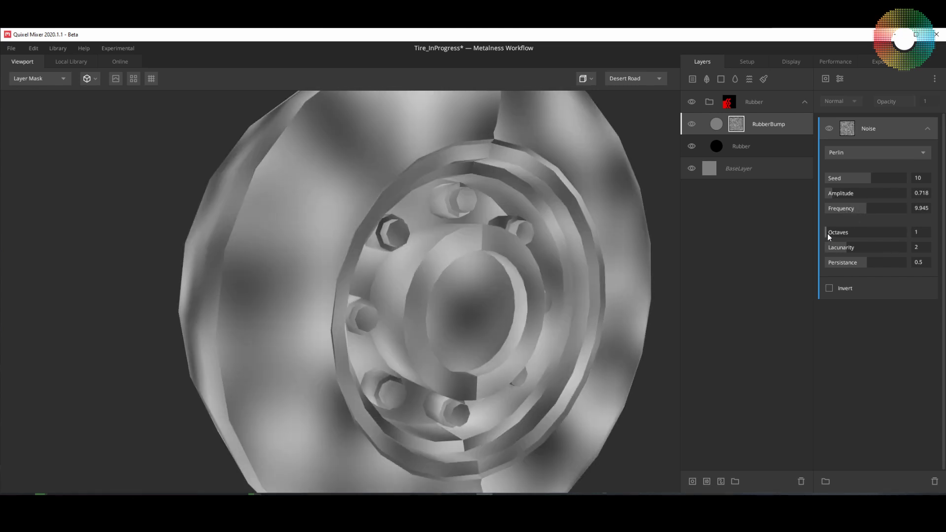
{"action": "left_click_drag", "start_coordinate": [826, 237], "coordinate": [892, 265]}
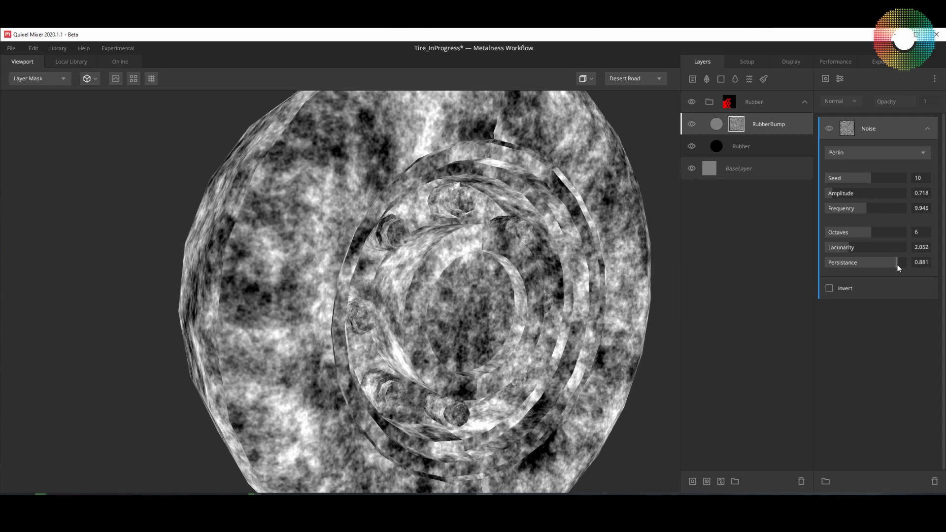
{"action": "left_click_drag", "start_coordinate": [897, 267], "coordinate": [899, 268]}
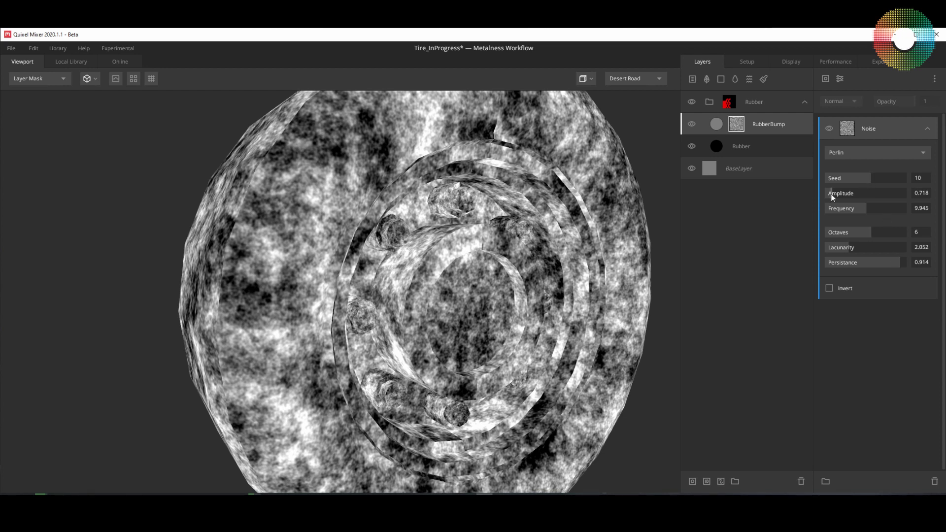
{"action": "left_click_drag", "start_coordinate": [830, 193], "coordinate": [828, 194]}
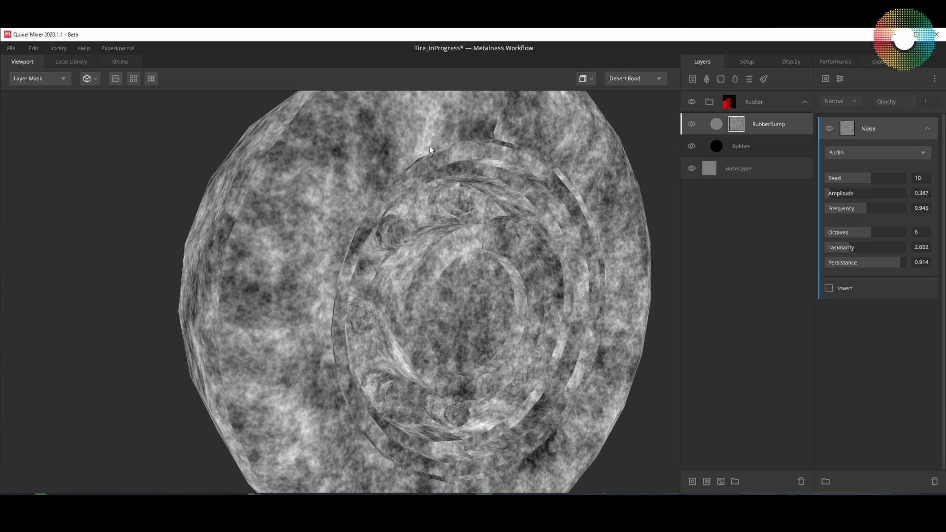
- Add a Projection modifier above the noise in the mask stack and tile it with 16 repetitions in X and Y
{"action": "left_click", "coordinate": [839, 78]}
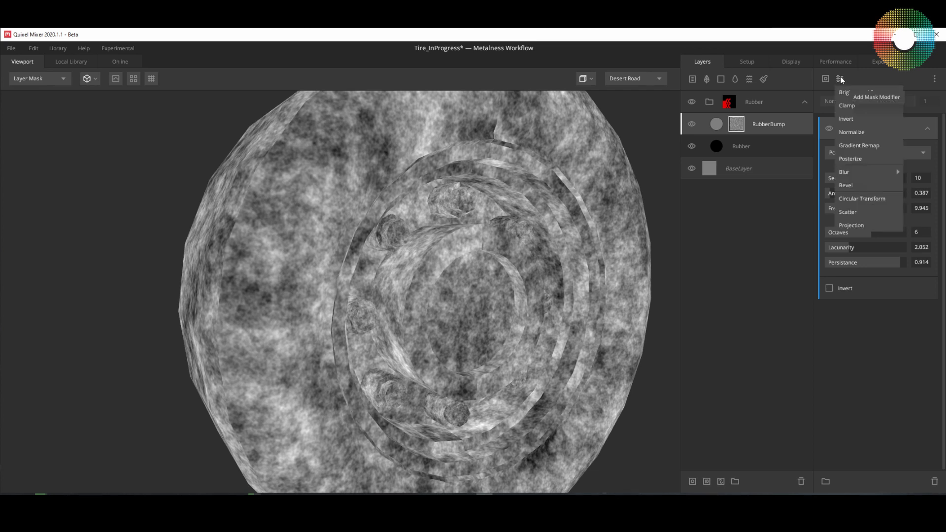
{"action": "left_click", "coordinate": [865, 225]}
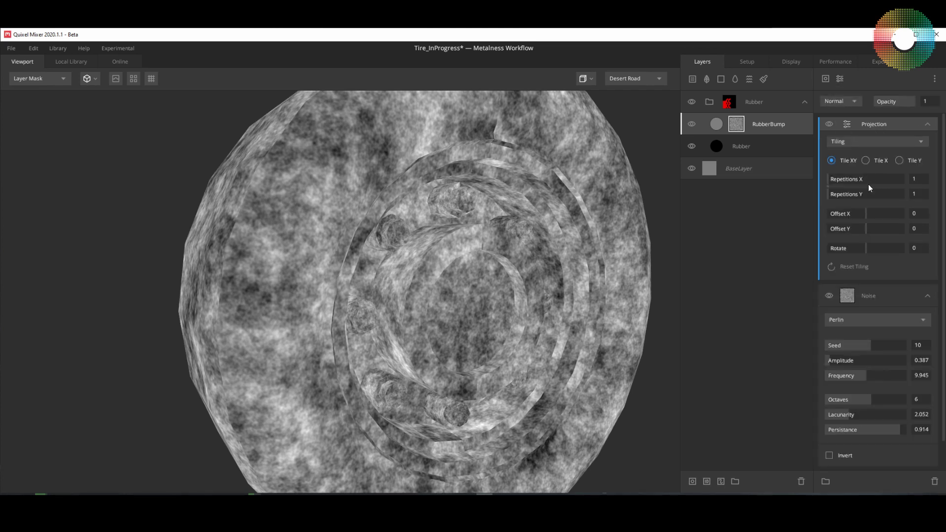
{"action": "left_click_drag", "start_coordinate": [829, 177], "coordinate": [911, 181]}
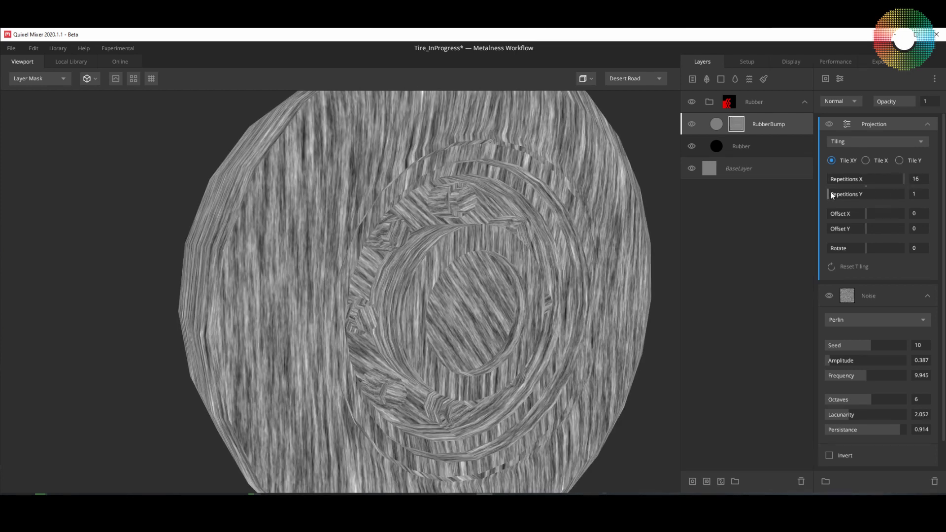
{"action": "left_click_drag", "start_coordinate": [828, 195], "coordinate": [917, 201]}
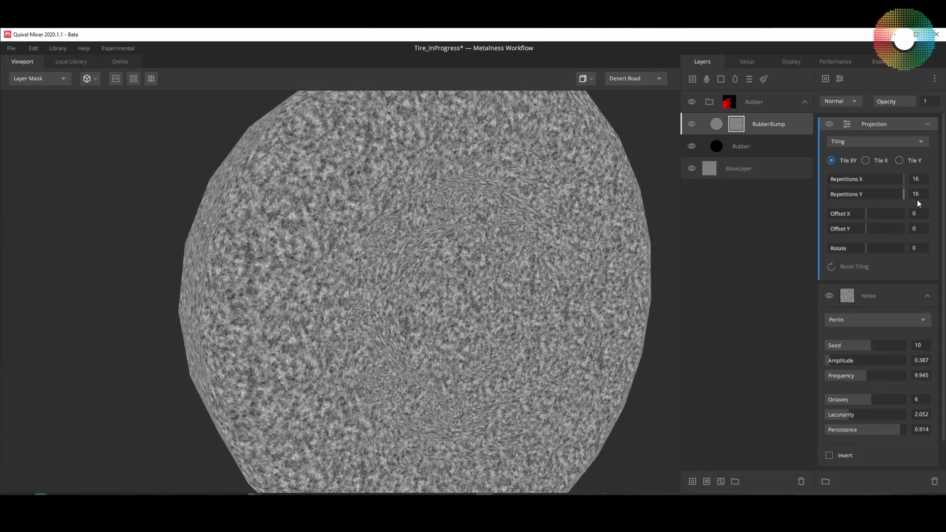
- Add a second Projection modifier on top of the mask stack with 7 repetitions in both X and Y
{"action": "left_click", "coordinate": [839, 78]}
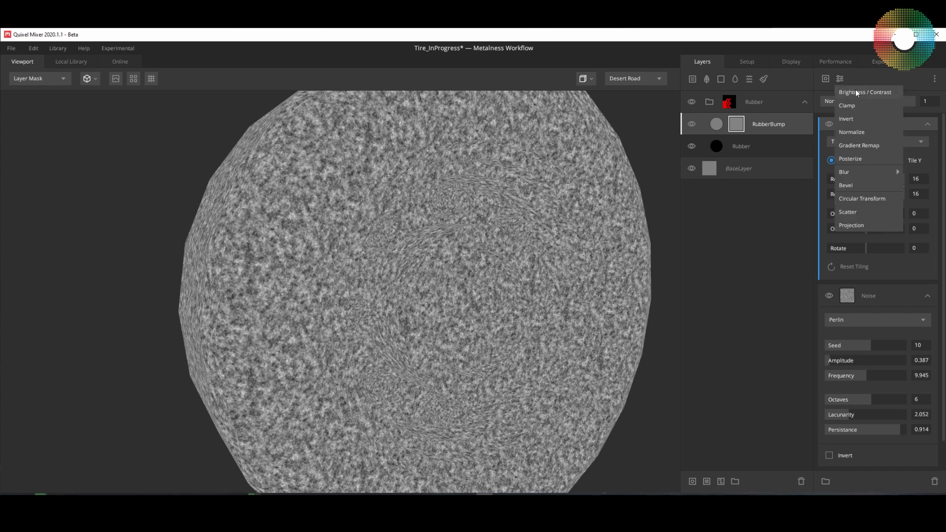
{"action": "left_click", "coordinate": [855, 226]}
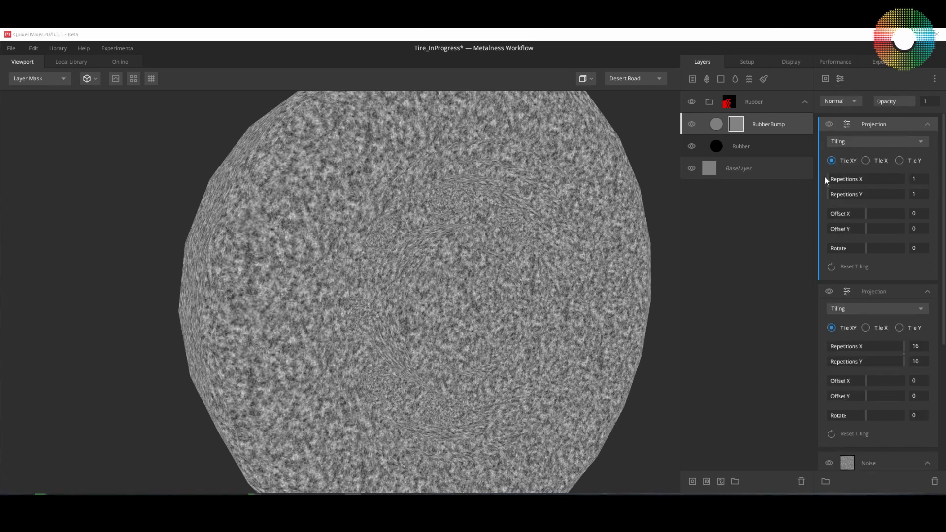
{"action": "left_click_drag", "start_coordinate": [828, 180], "coordinate": [857, 196]}
{"action": "mouse_move", "coordinate": [462, 324]}
{"action": "left_mouse_down"}
{"action": "mouse_move", "coordinate": [450, 333]}
{"action": "mouse_move", "coordinate": [474, 335]}
{"action": "mouse_move", "coordinate": [476, 310]}
{"action": "mouse_move", "coordinate": [446, 328]}
{"action": "left_mouse_up"}
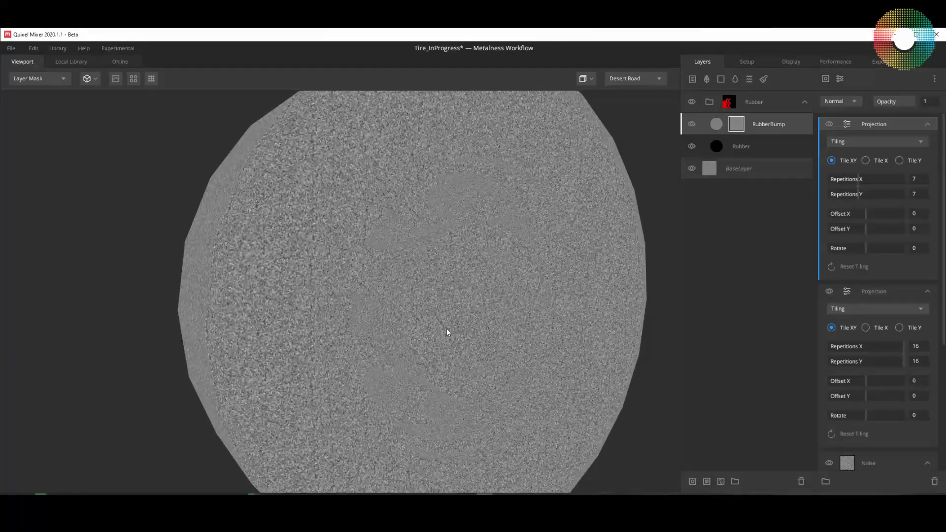
{"action": "left_click_drag", "start_coordinate": [566, 324], "coordinate": [561, 349]}
- Return the viewport to PBR Metalness and set the RubberBump layer's Wrap to Underlying to 0.169
{"action": "key", "text": "1"}
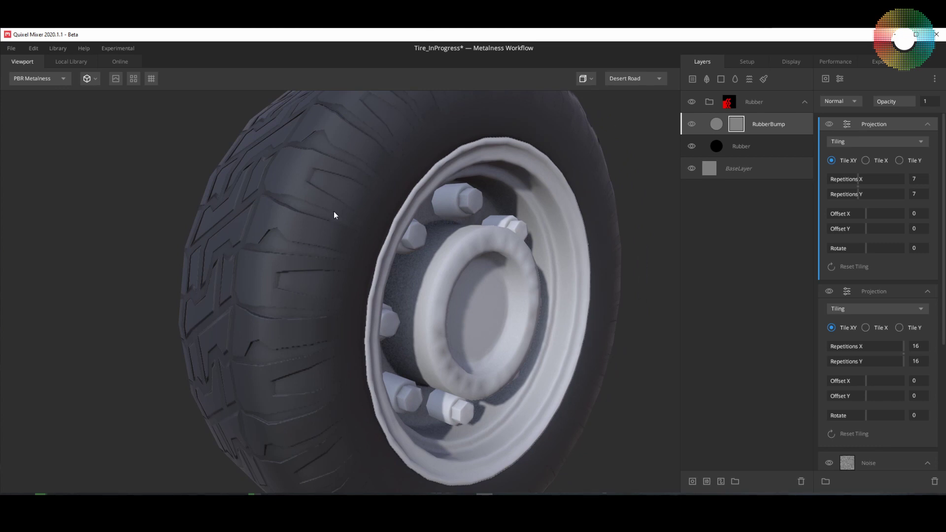
{"action": "left_click", "coordinate": [717, 125]}
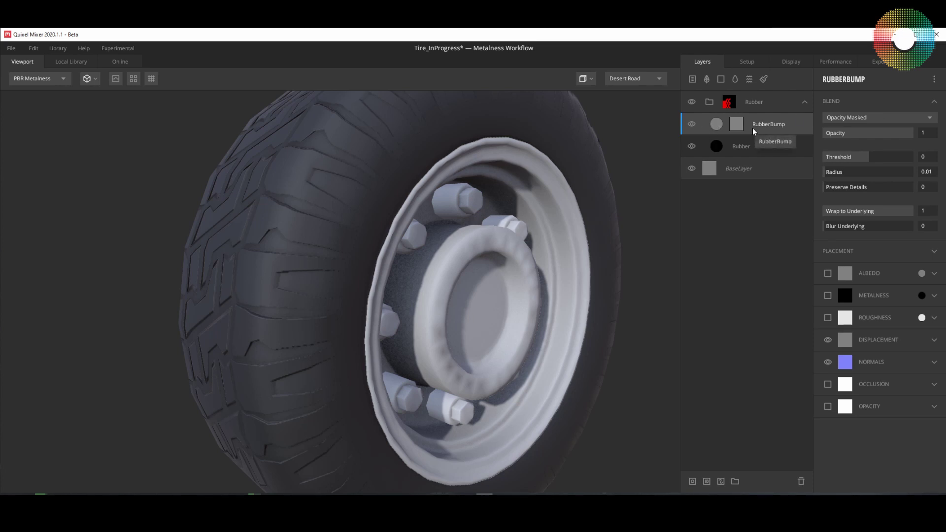
{"action": "left_click", "coordinate": [737, 127]}
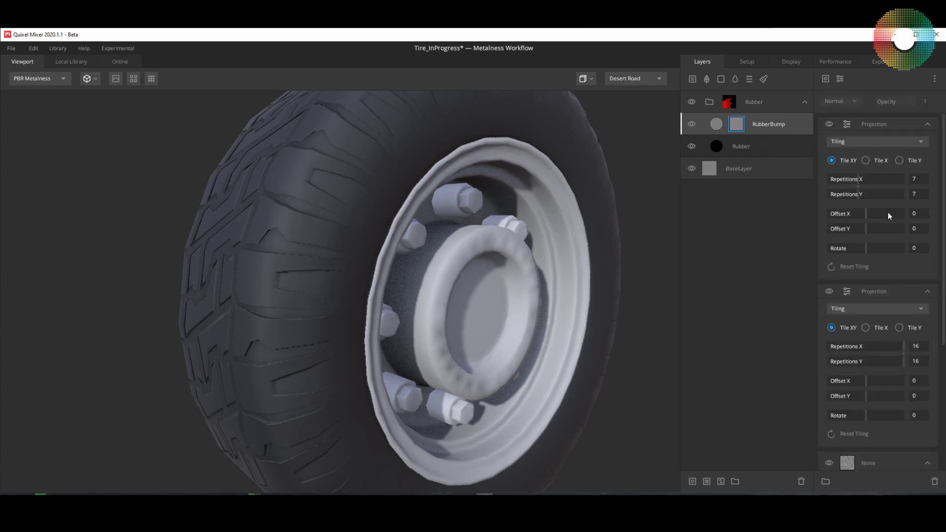
{"action": "left_click", "coordinate": [715, 125]}
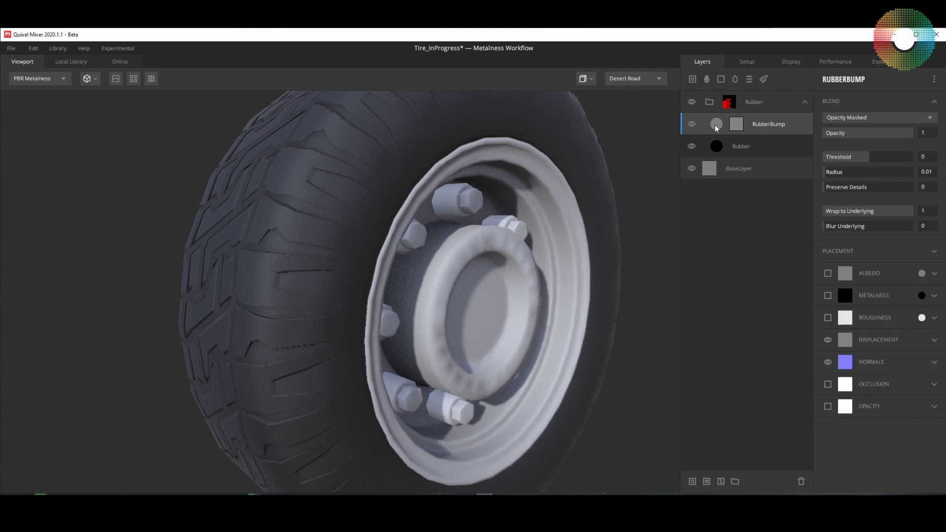
{"action": "left_click", "coordinate": [882, 211]}
{"action": "left_click_drag", "start_coordinate": [882, 212], "coordinate": [839, 213]}
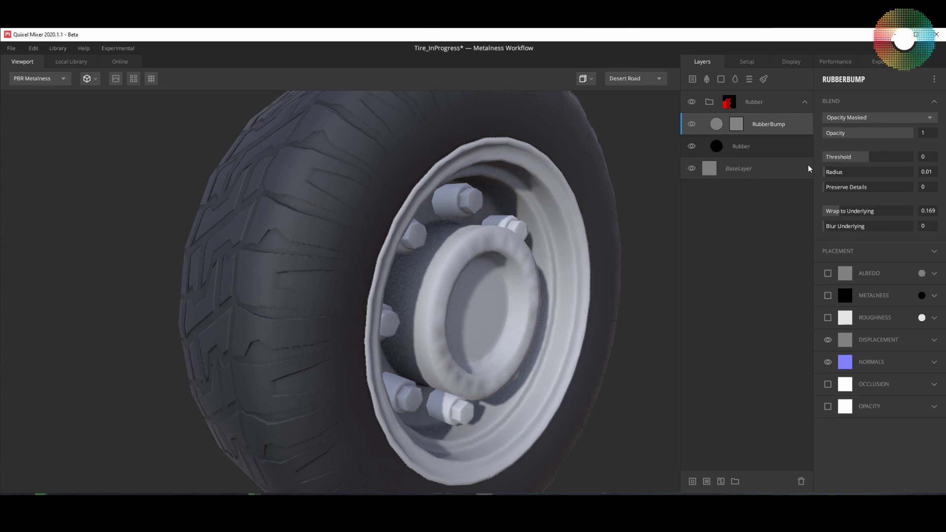
- Set the RubberBump layer's blend threshold to 0.01 and its radius to 0
{"action": "left_click_drag", "start_coordinate": [870, 159], "coordinate": [870, 159]}
{"action": "left_click_drag", "start_coordinate": [869, 159], "coordinate": [868, 159]}
{"action": "left_click_drag", "start_coordinate": [868, 156], "coordinate": [869, 156]}
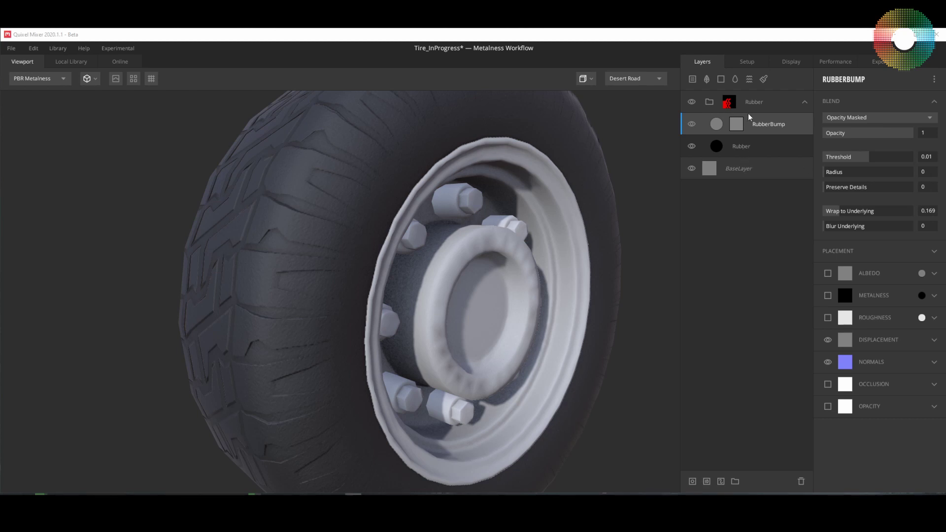
- Examine the RubberBump effect on the tire in the Normal and Displacement viewport modes
{"action": "left_click", "coordinate": [929, 117]}
{"action": "left_click", "coordinate": [926, 117]}
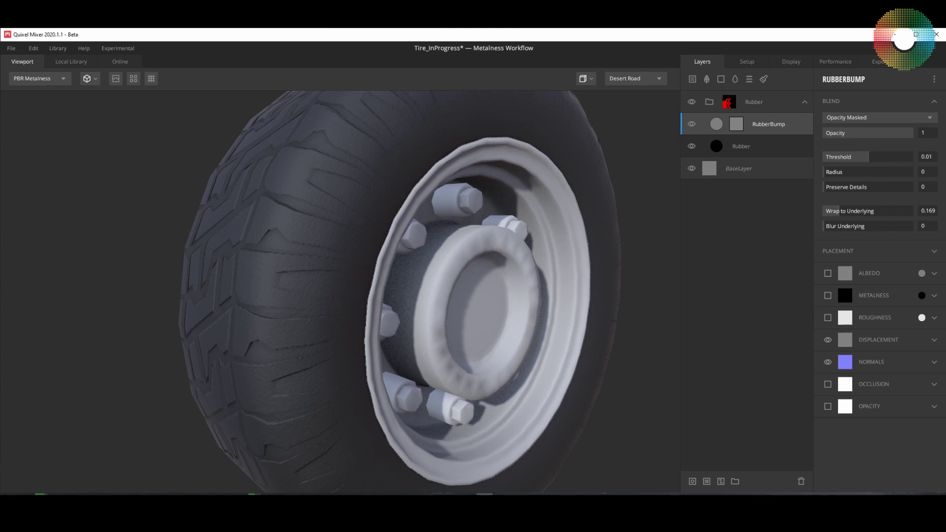
{"action": "left_click_drag", "start_coordinate": [483, 342], "coordinate": [512, 342]}
{"action": "key", "text": "5"}
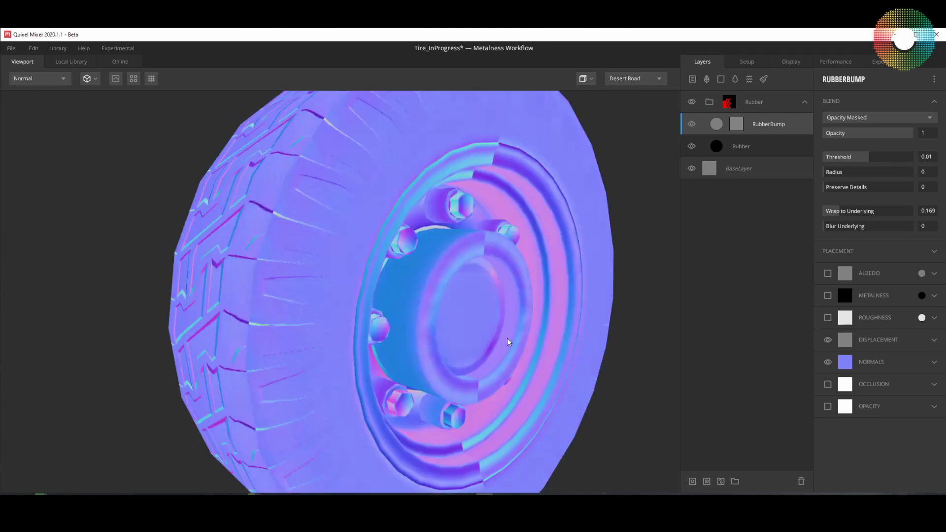
{"action": "mouse_move", "coordinate": [357, 340]}
{"action": "left_mouse_down"}
{"action": "mouse_move", "coordinate": [383, 342]}
{"action": "mouse_move", "coordinate": [348, 325]}
{"action": "left_mouse_up"}
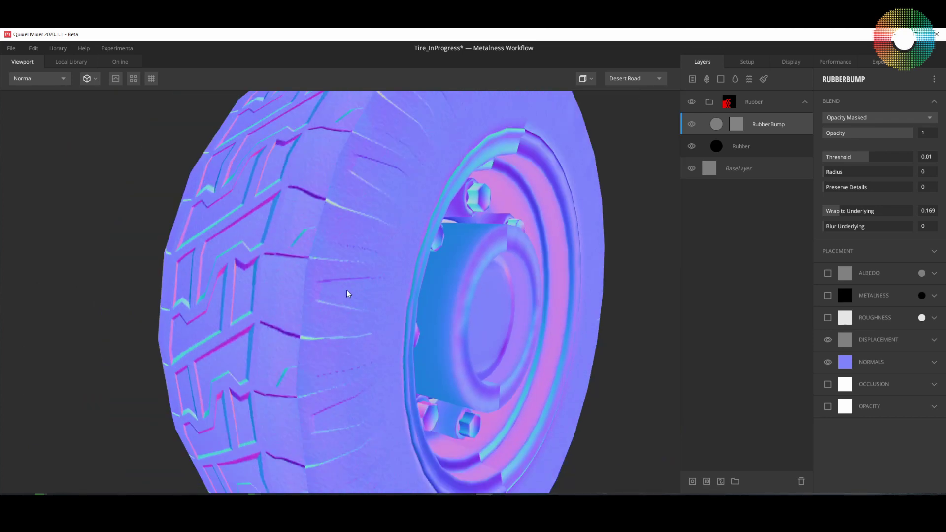
{"action": "left_click", "coordinate": [65, 79]}
{"action": "left_click", "coordinate": [45, 162]}
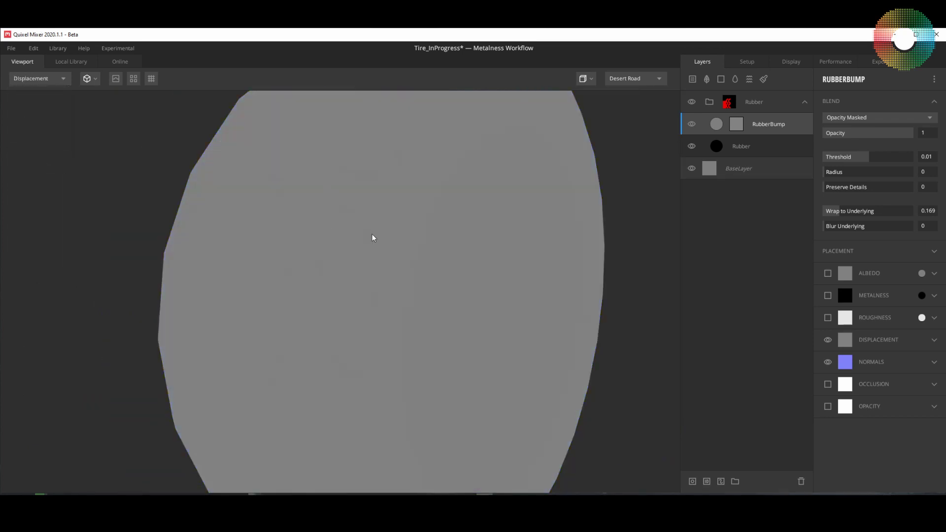
{"action": "scroll", "coordinate": [353, 239], "scroll_direction": "up", "scroll_amount": 5}
{"action": "scroll", "coordinate": [387, 248], "scroll_direction": "down", "scroll_amount": 3}
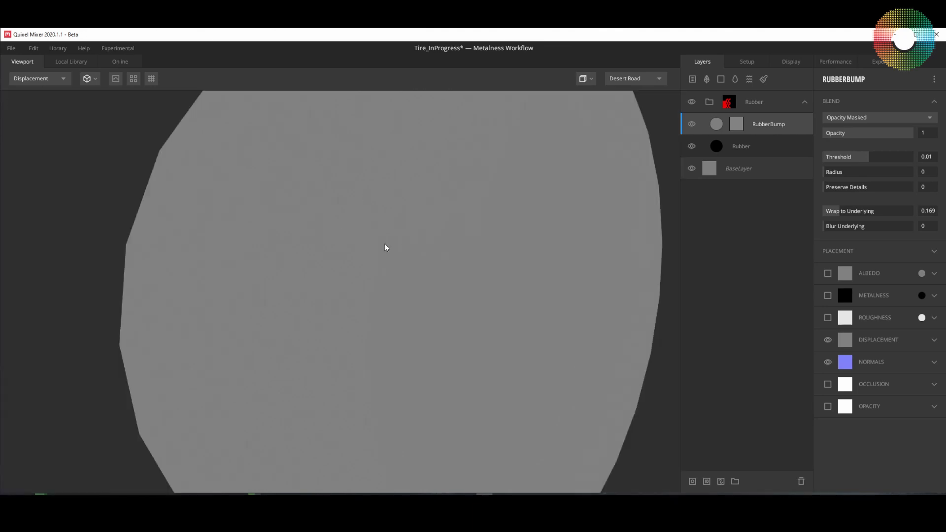
{"action": "left_click", "coordinate": [59, 80]}
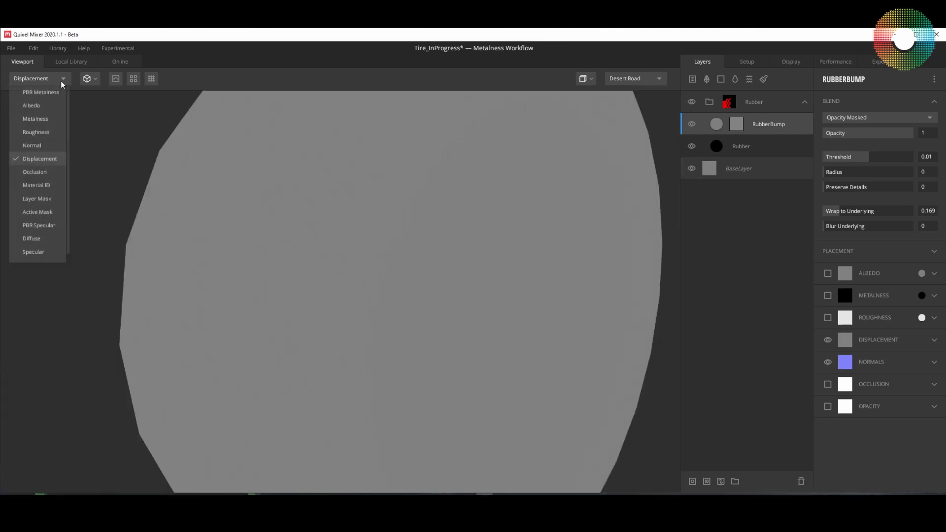
{"action": "left_click", "coordinate": [36, 146]}
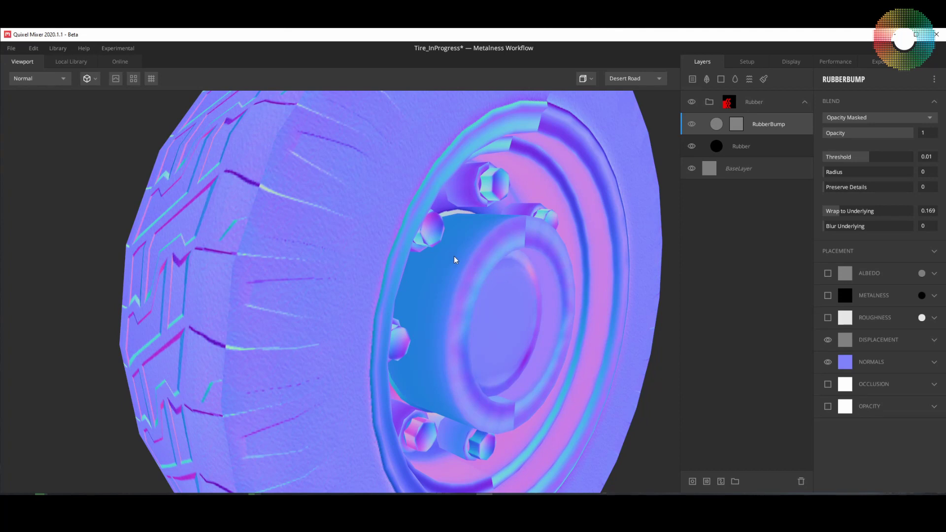
- Return the viewport to PBR Metalness and inspect the rubber's tread and sidewall from several angles
{"action": "key", "text": "m"}
{"action": "scroll", "coordinate": [412, 290], "scroll_direction": "down", "scroll_amount": 3}
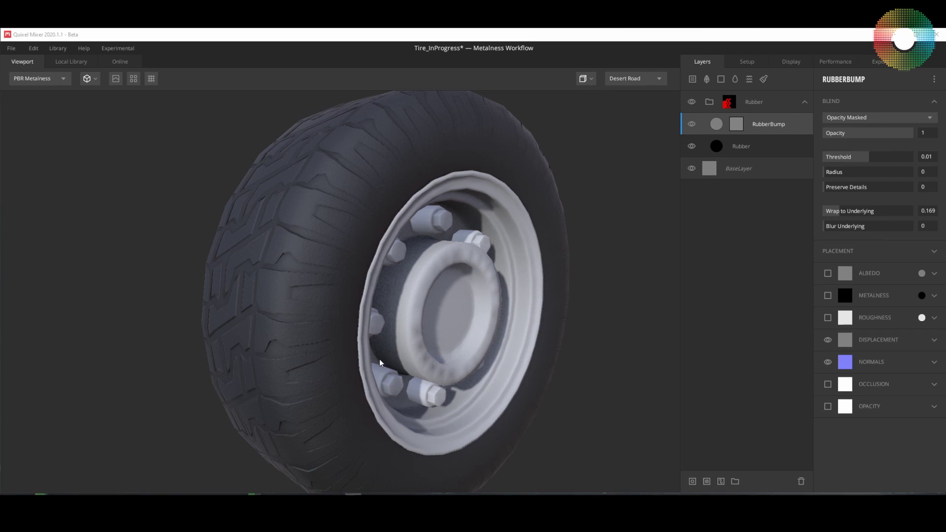
{"action": "left_click_drag", "start_coordinate": [446, 365], "coordinate": [486, 361]}
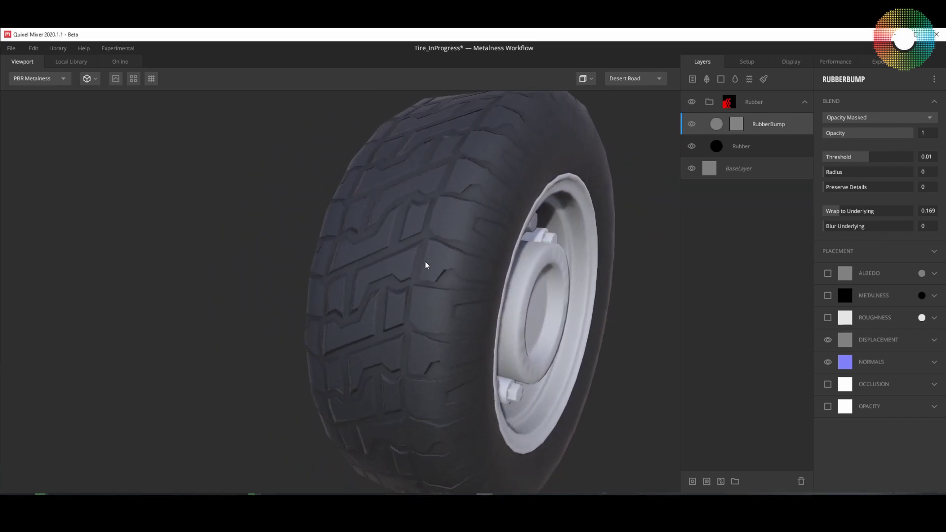
{"action": "left_click_drag", "start_coordinate": [460, 281], "coordinate": [431, 291]}
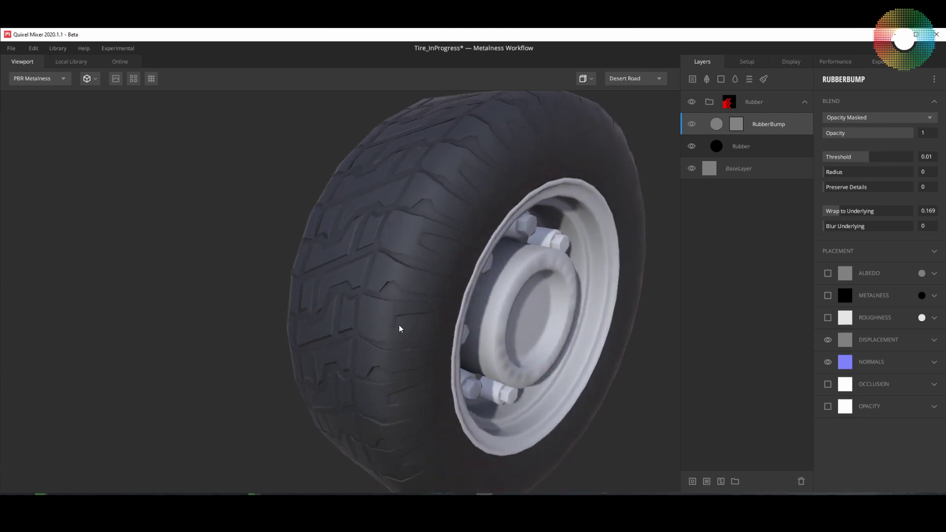
{"action": "scroll", "coordinate": [399, 328], "scroll_direction": "up", "scroll_amount": 3}
{"action": "scroll", "coordinate": [420, 323], "scroll_direction": "down", "scroll_amount": 3}
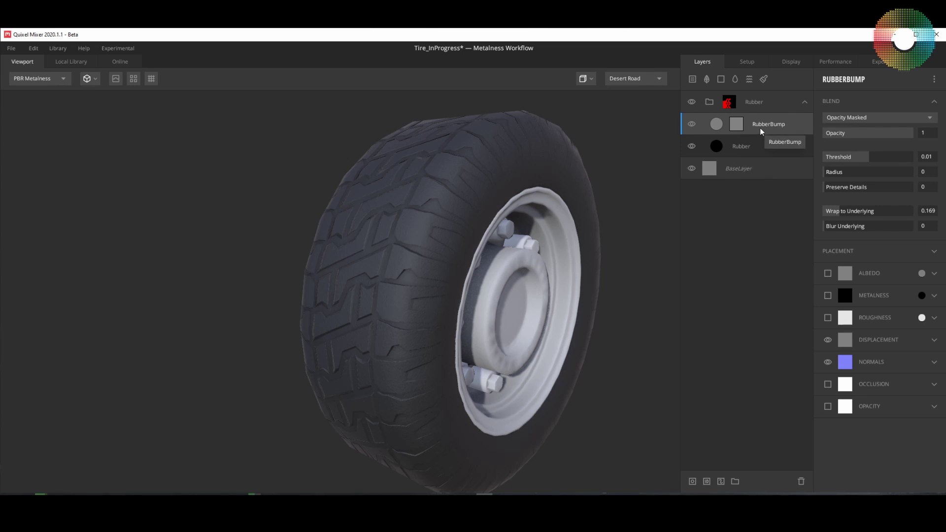
- Add a solid layer above RubberBump in the Rubber group and name it Wear
{"action": "left_click", "coordinate": [720, 79]}
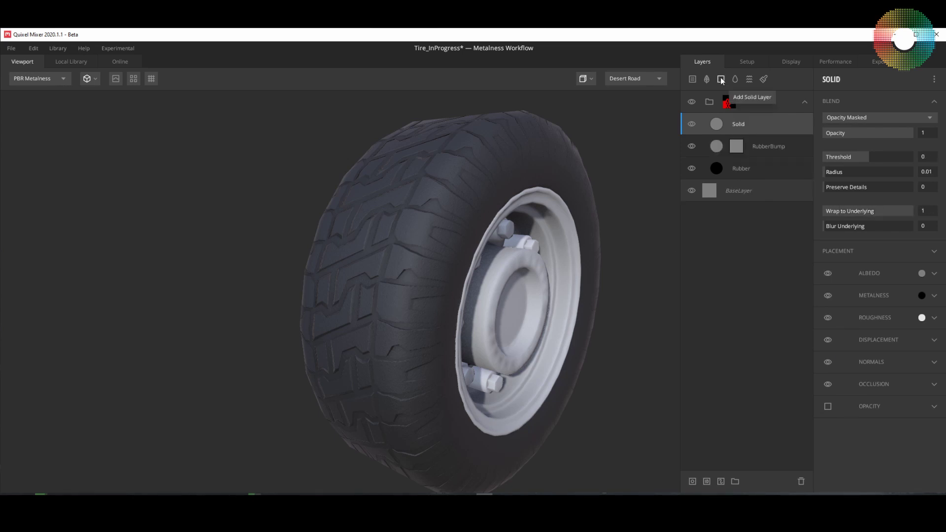
{"action": "double_click", "coordinate": [746, 125]}
{"action": "type", "text": "Wear"}
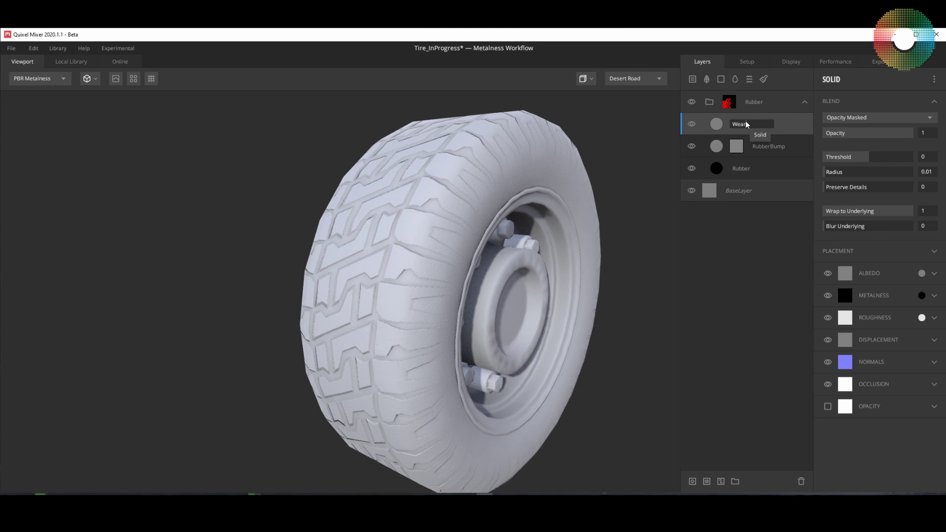
{"action": "key", "text": "Return"}
- Give the Wear layer a mask stack containing a Map component that loads the custom image Scratches004_2K_var1
{"action": "right_click", "coordinate": [732, 127]}
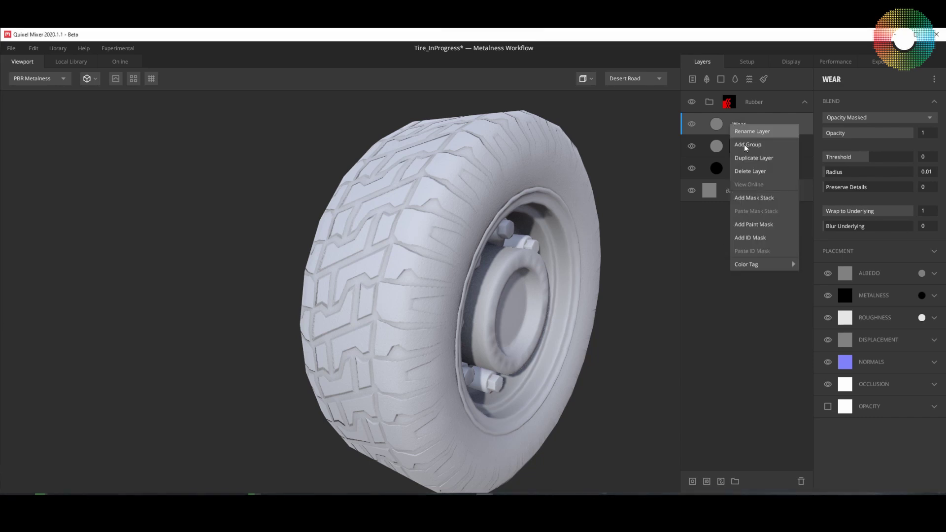
{"action": "left_click", "coordinate": [753, 198]}
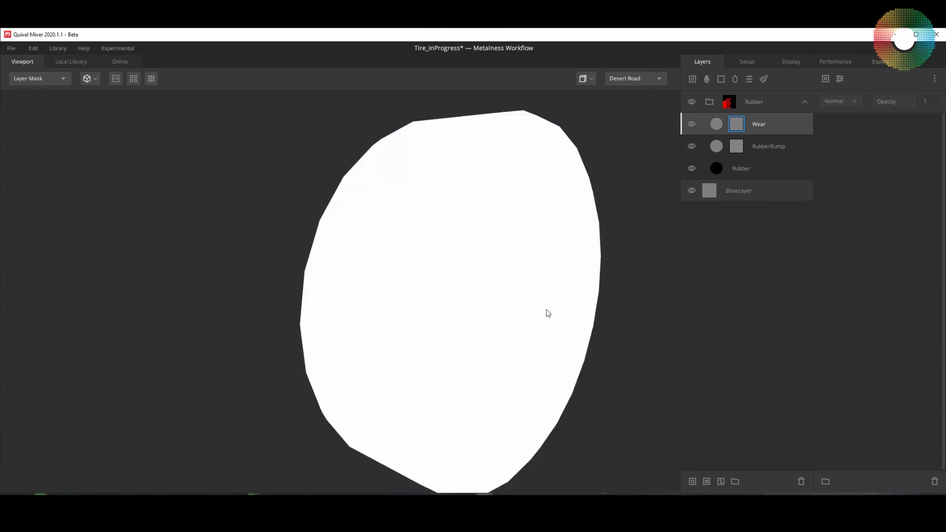
{"action": "left_click_drag", "start_coordinate": [600, 325], "coordinate": [570, 327]}
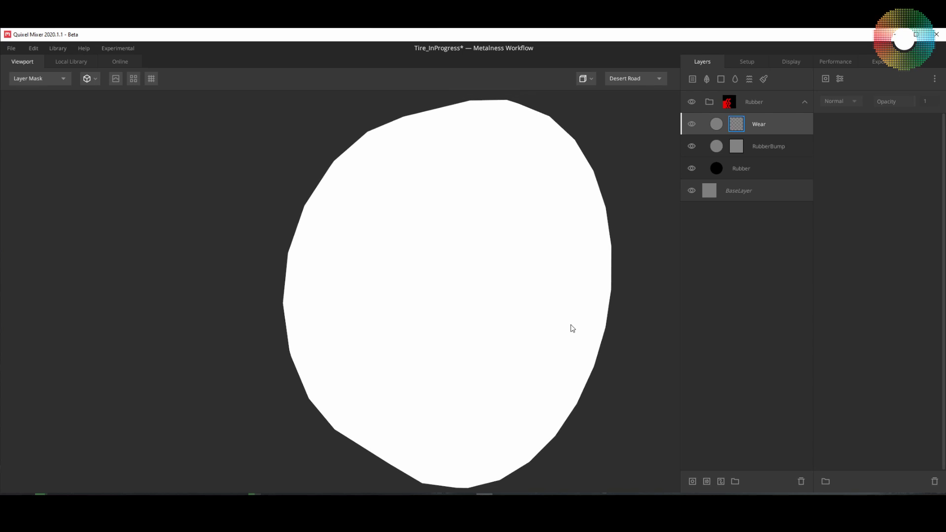
{"action": "left_click", "coordinate": [825, 79]}
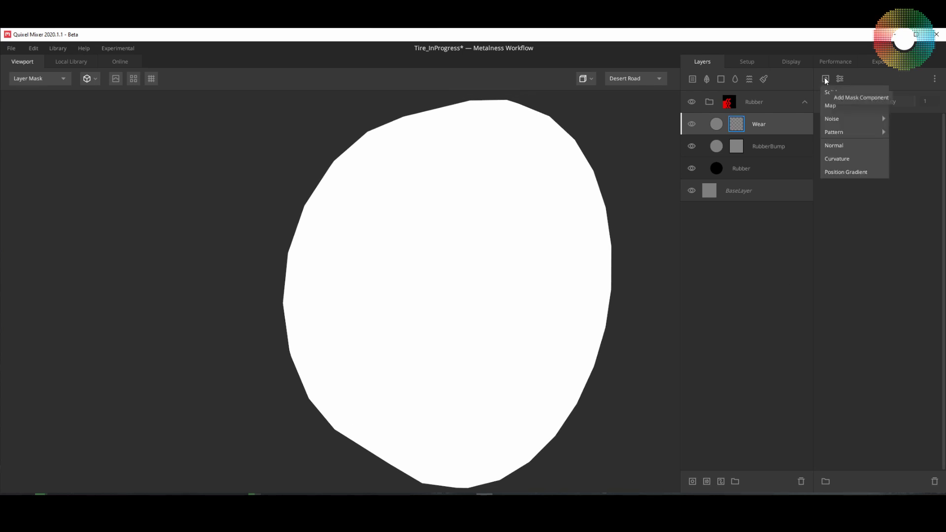
{"action": "left_click", "coordinate": [834, 105]}
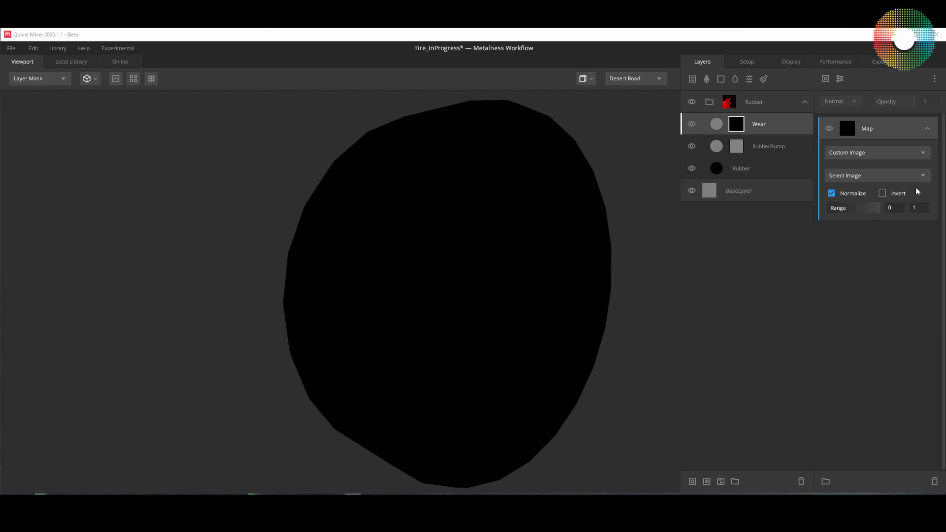
{"action": "left_click", "coordinate": [924, 176]}
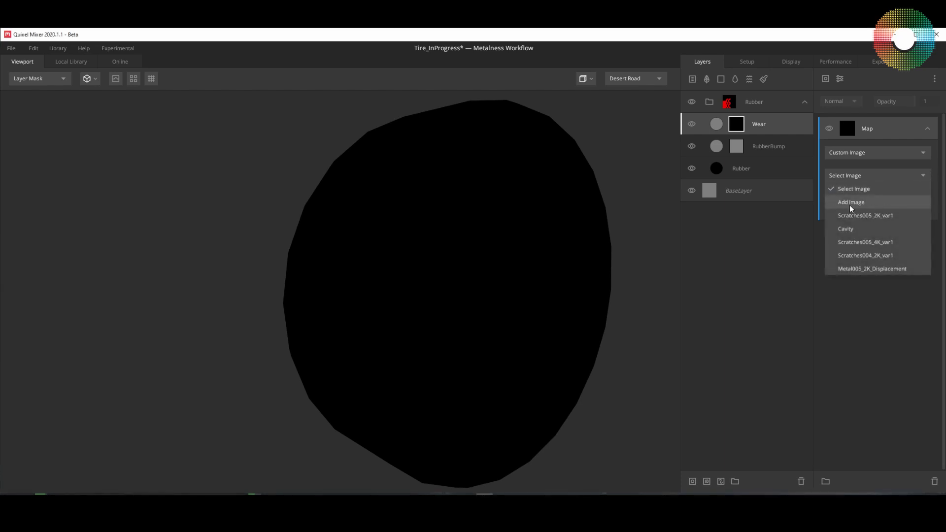
{"action": "left_click", "coordinate": [861, 203]}
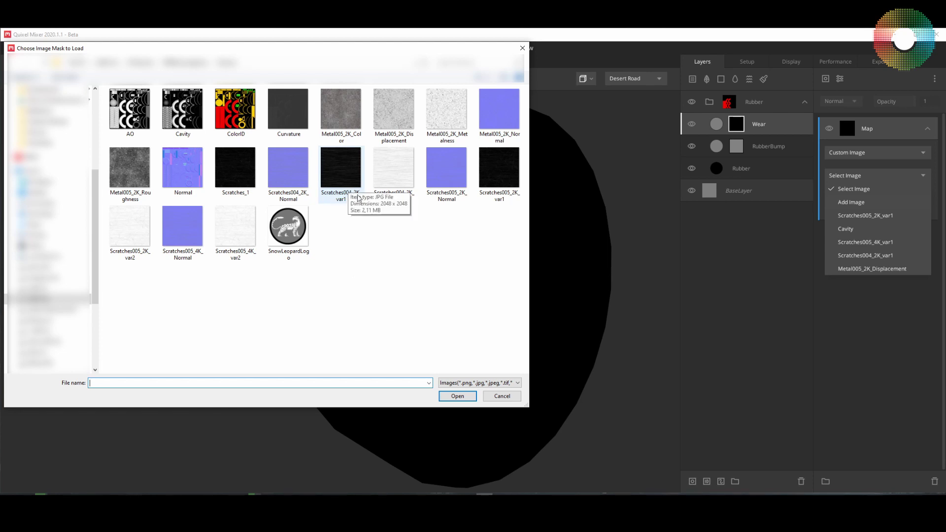
{"action": "double_click", "coordinate": [345, 164]}
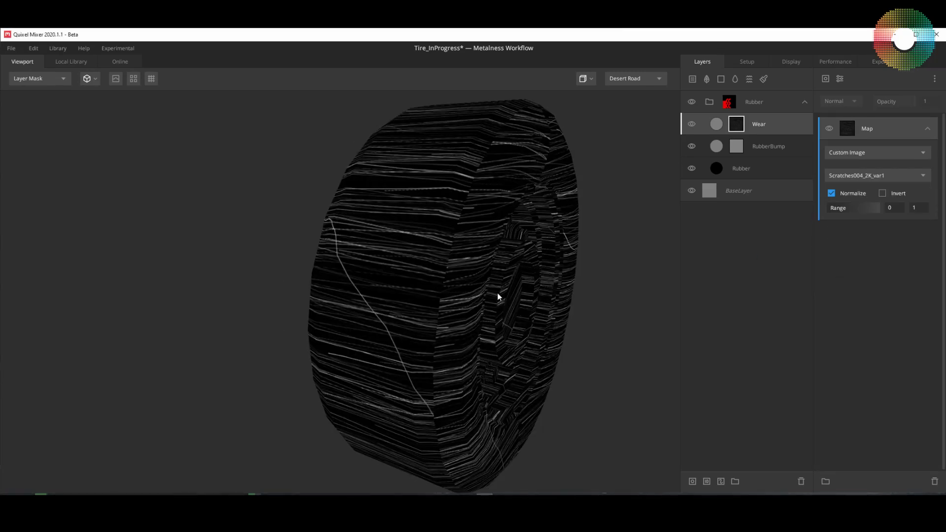
- Narrow the scratch map's range to 0.216 through 0.5
{"action": "left_click_drag", "start_coordinate": [492, 312], "coordinate": [462, 298]}
{"action": "left_click_drag", "start_coordinate": [383, 242], "coordinate": [412, 243]}
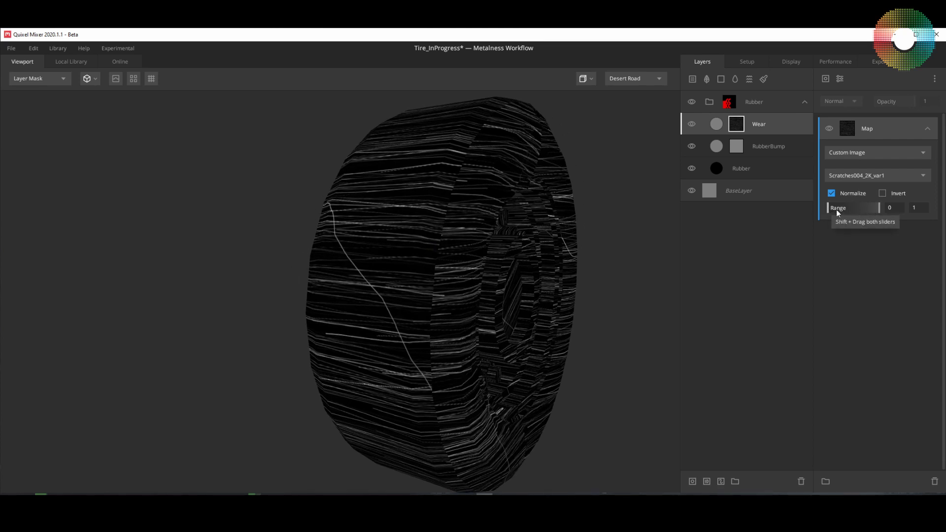
{"action": "left_click_drag", "start_coordinate": [828, 210], "coordinate": [840, 211]}
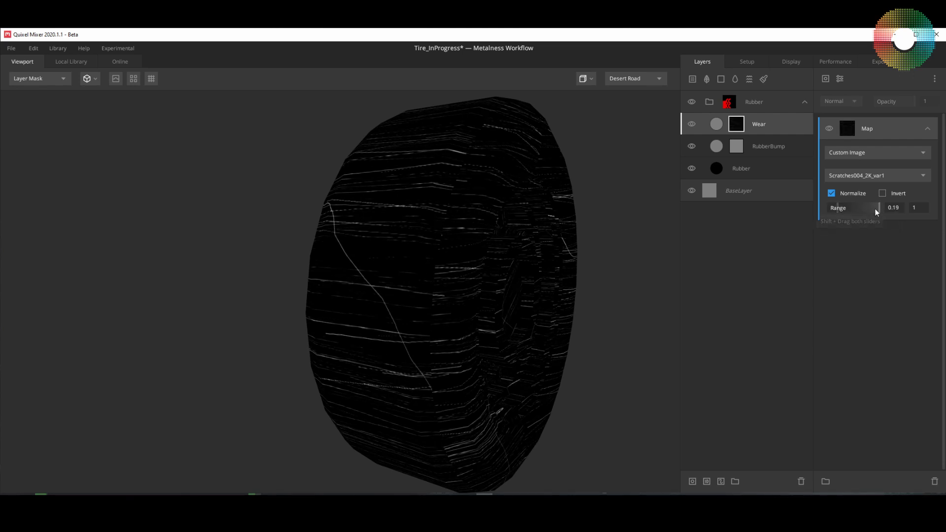
{"action": "left_click_drag", "start_coordinate": [878, 210], "coordinate": [855, 215]}
{"action": "left_click", "coordinate": [838, 209]}
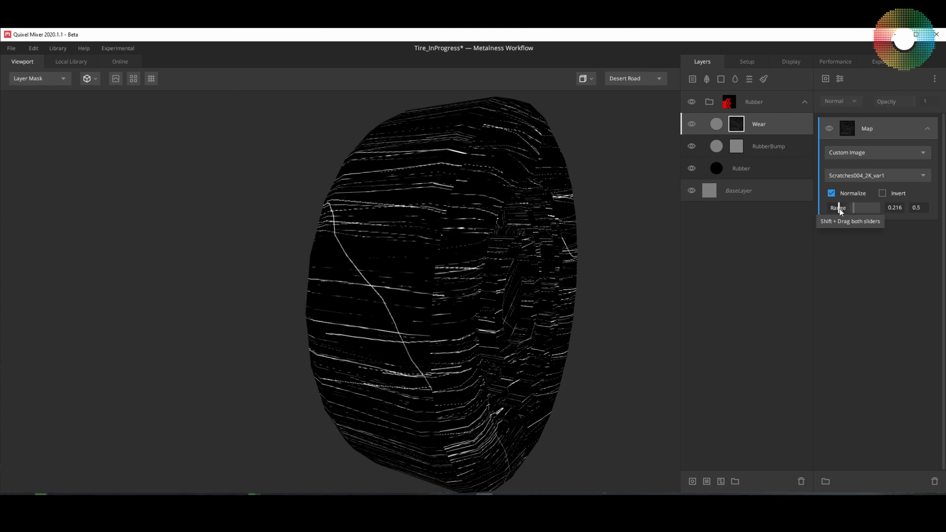
{"action": "left_click_drag", "start_coordinate": [840, 209], "coordinate": [841, 208]}
{"action": "left_click_drag", "start_coordinate": [840, 208], "coordinate": [838, 209]}
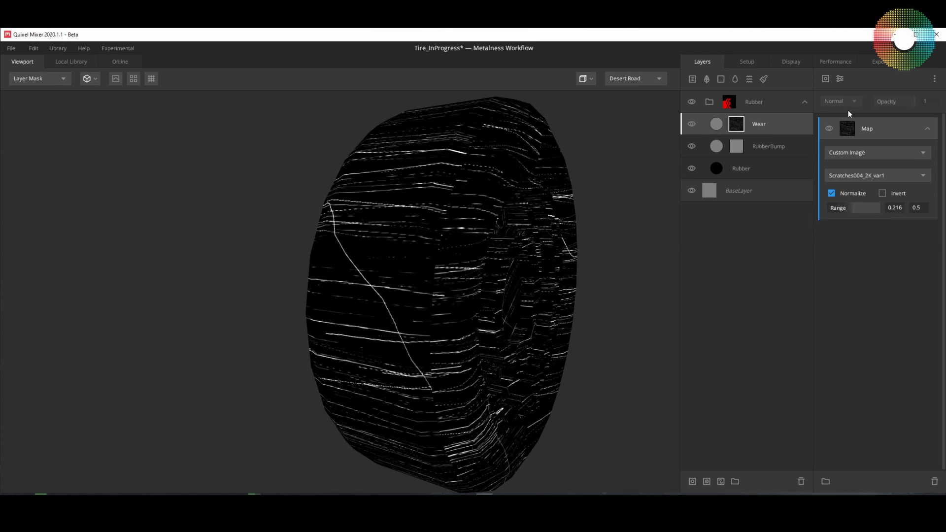
- Add a Projection modifier above the scratch map and switch it to Box Projection
{"action": "left_click", "coordinate": [841, 79]}
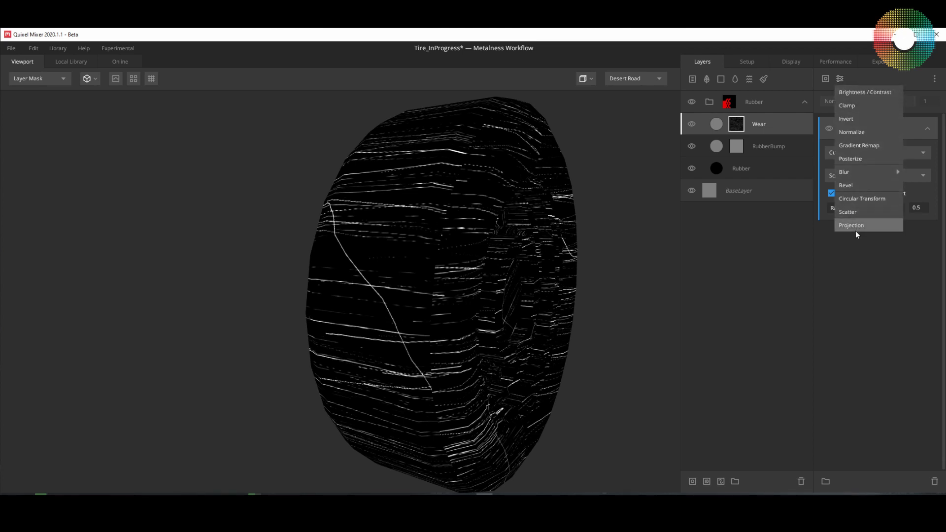
{"action": "left_click", "coordinate": [870, 225]}
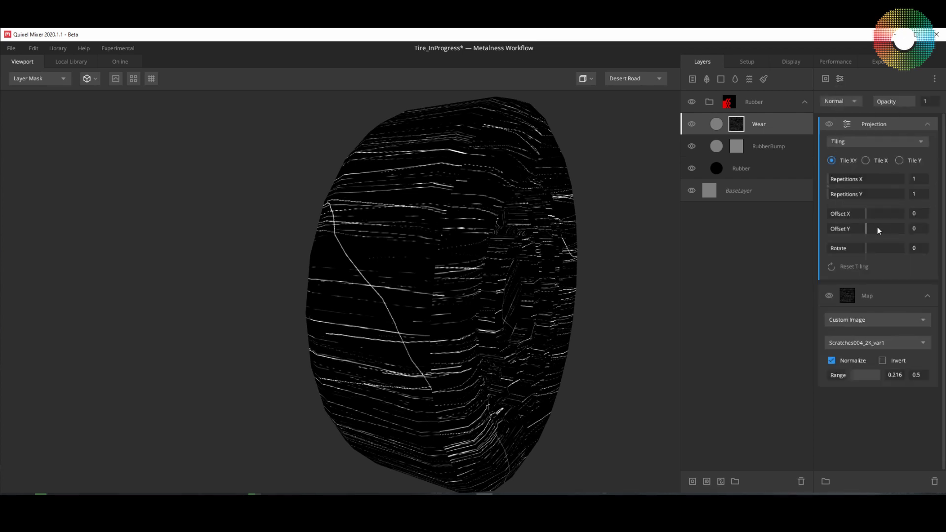
{"action": "left_click", "coordinate": [919, 143]}
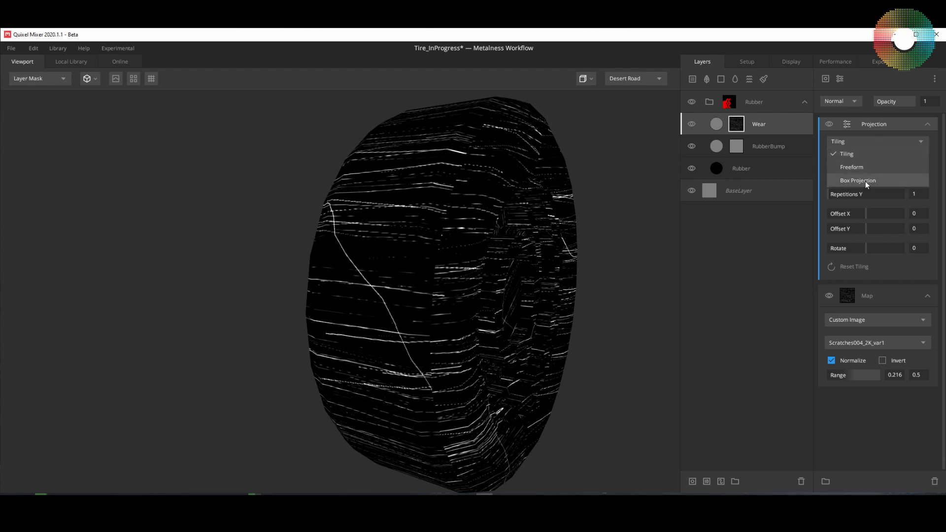
{"action": "left_click", "coordinate": [841, 423]}
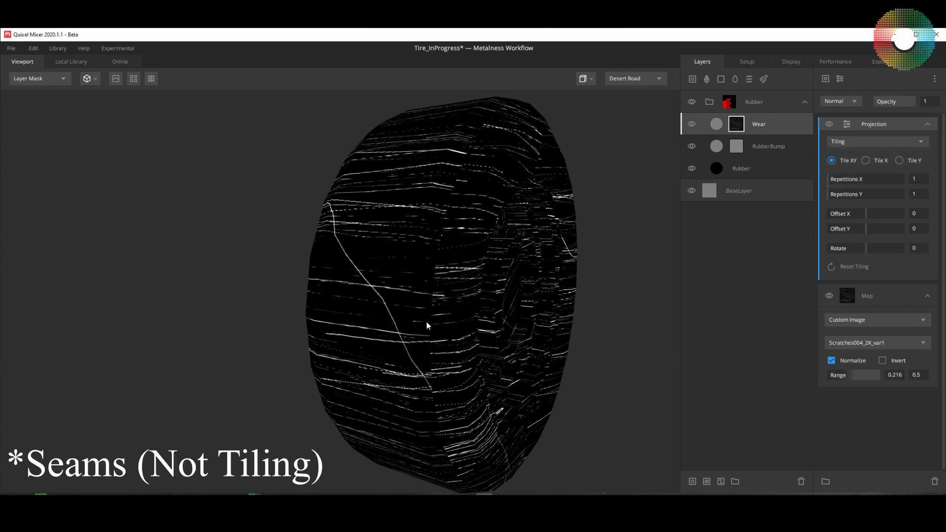
{"action": "left_click", "coordinate": [910, 141]}
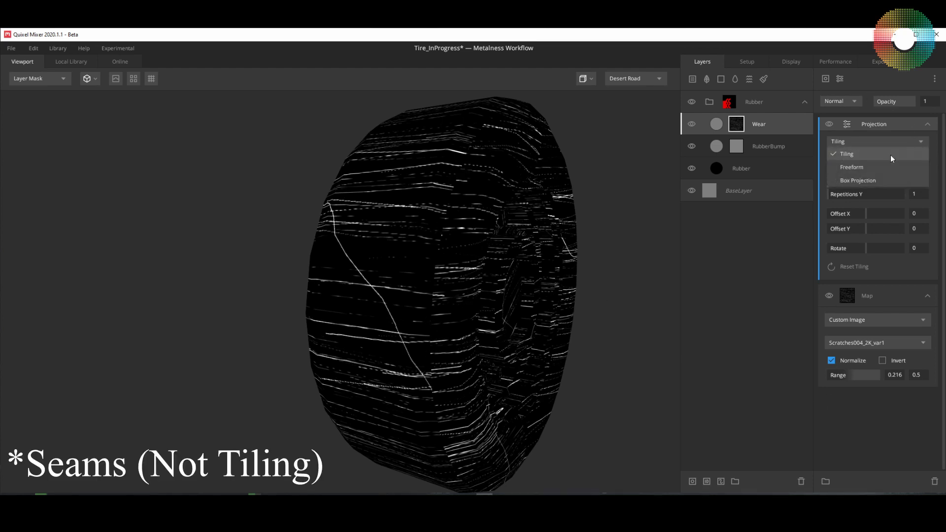
{"action": "left_click", "coordinate": [871, 178]}
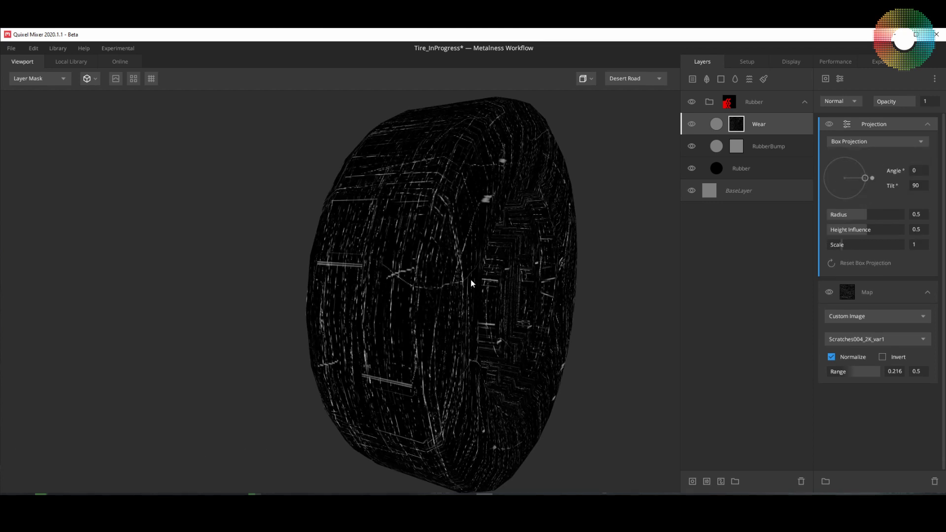
- Set the box projection's scale to 0.473 and check the scratches around the tire
{"action": "mouse_move", "coordinate": [471, 279]}
{"action": "left_mouse_down"}
{"action": "mouse_move", "coordinate": [522, 249]}
{"action": "mouse_move", "coordinate": [483, 274]}
{"action": "left_mouse_up"}
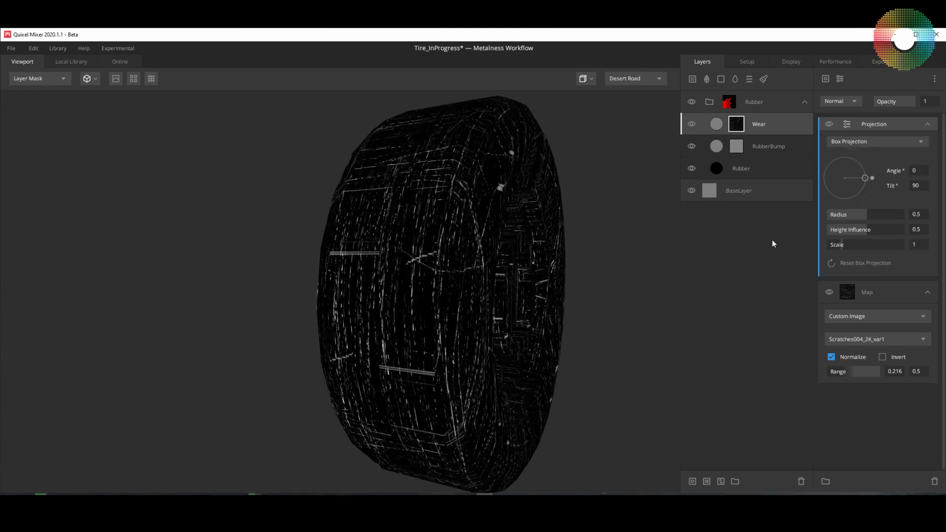
{"action": "left_click_drag", "start_coordinate": [839, 245], "coordinate": [834, 247]}
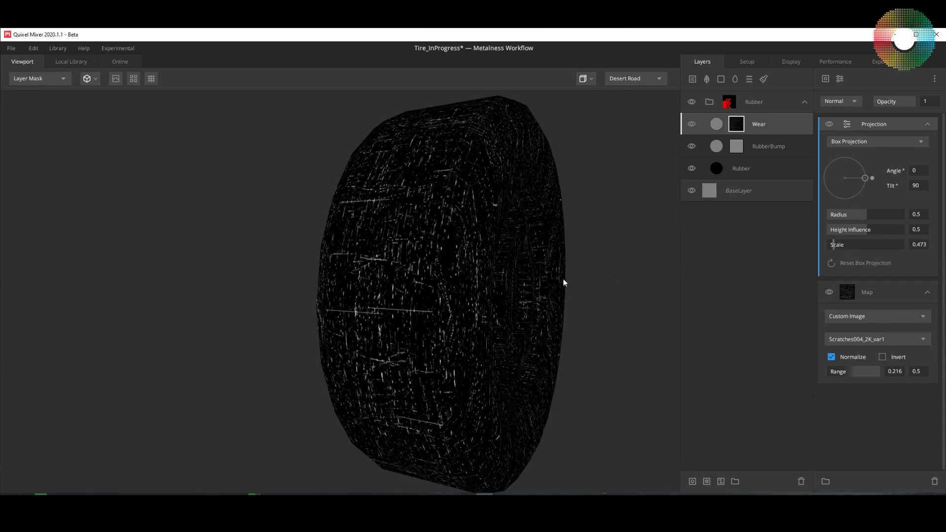
{"action": "left_click_drag", "start_coordinate": [564, 282], "coordinate": [509, 307]}
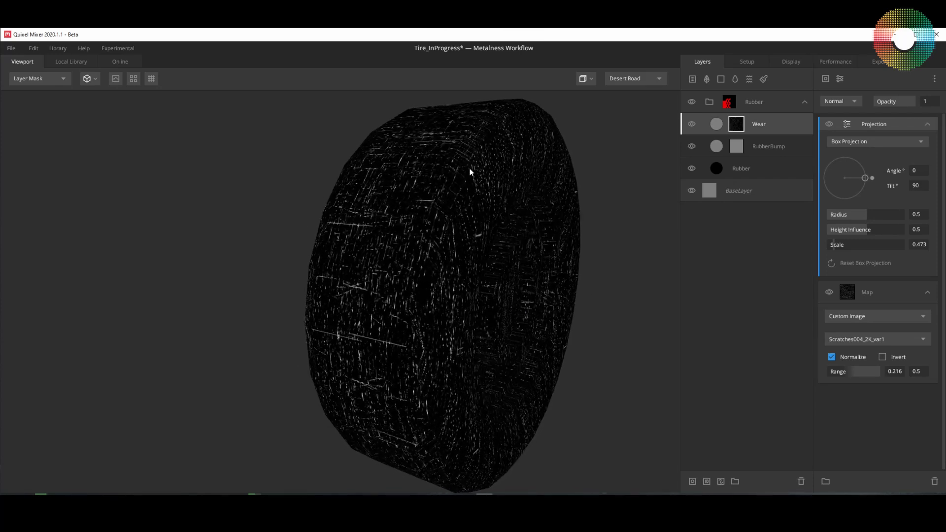
{"action": "left_click_drag", "start_coordinate": [469, 169], "coordinate": [499, 104]}
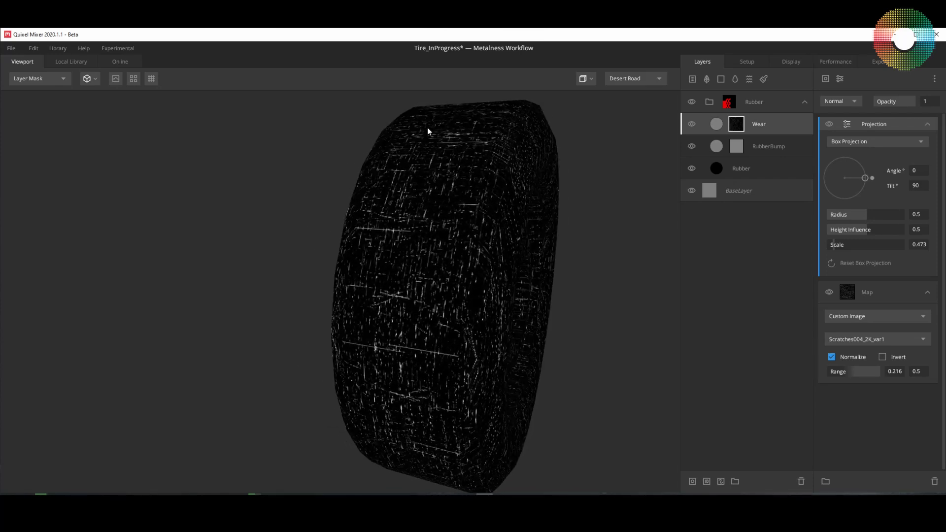
- Rotate the Wear mask's box projection to an angle of -90° and check the scratch direction around the tire
{"action": "mouse_move", "coordinate": [472, 202]}
{"action": "left_mouse_down"}
{"action": "mouse_move", "coordinate": [476, 166]}
{"action": "mouse_move", "coordinate": [452, 246]}
{"action": "mouse_move", "coordinate": [457, 236]}
{"action": "mouse_move", "coordinate": [443, 228]}
{"action": "mouse_move", "coordinate": [438, 245]}
{"action": "mouse_move", "coordinate": [453, 264]}
{"action": "mouse_move", "coordinate": [408, 233]}
{"action": "mouse_move", "coordinate": [475, 180]}
{"action": "mouse_move", "coordinate": [456, 320]}
{"action": "mouse_move", "coordinate": [448, 306]}
{"action": "mouse_move", "coordinate": [462, 187]}
{"action": "left_mouse_up"}
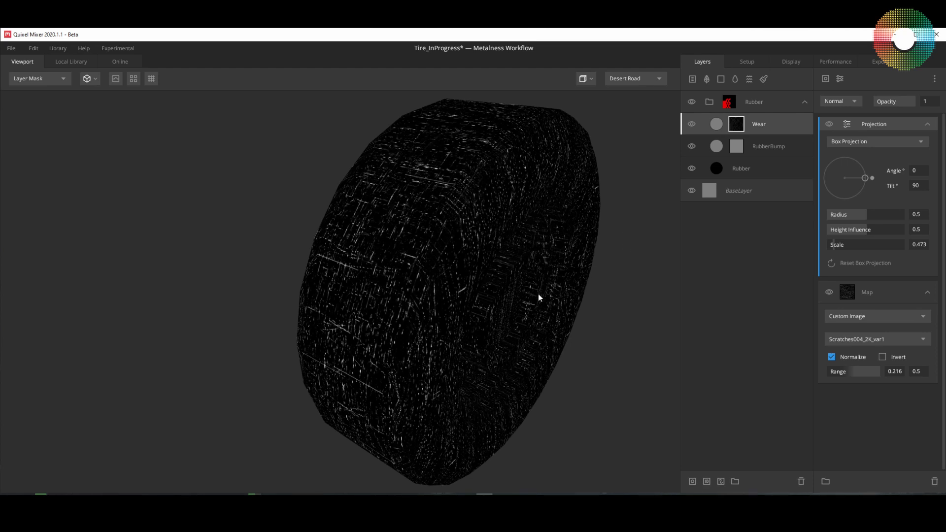
{"action": "left_click_drag", "start_coordinate": [538, 297], "coordinate": [568, 275]}
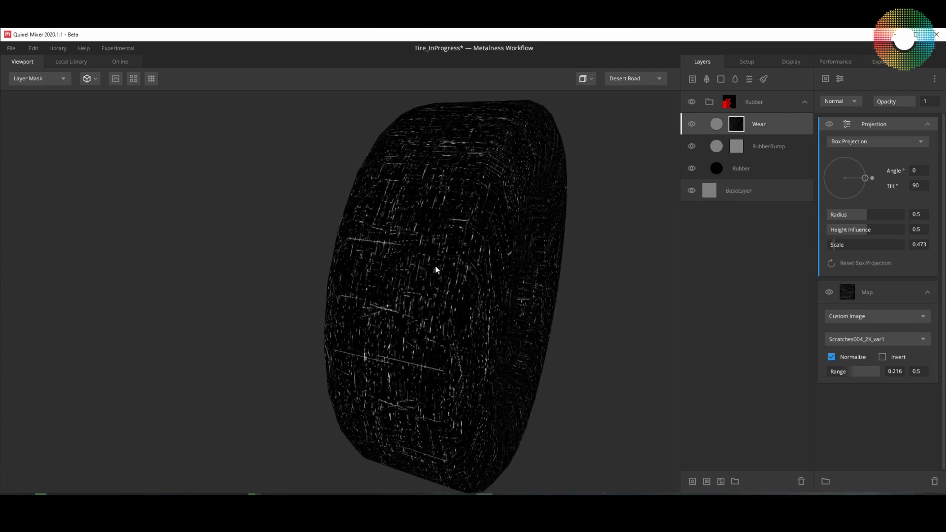
{"action": "left_click_drag", "start_coordinate": [408, 338], "coordinate": [407, 330]}
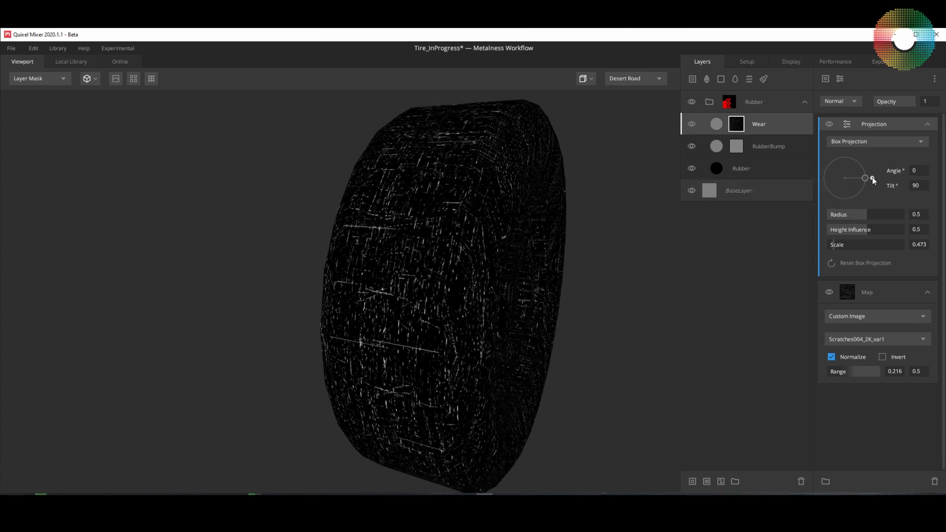
{"action": "left_click_drag", "start_coordinate": [872, 178], "coordinate": [845, 208]}
{"action": "left_click_drag", "start_coordinate": [547, 325], "coordinate": [524, 393]}
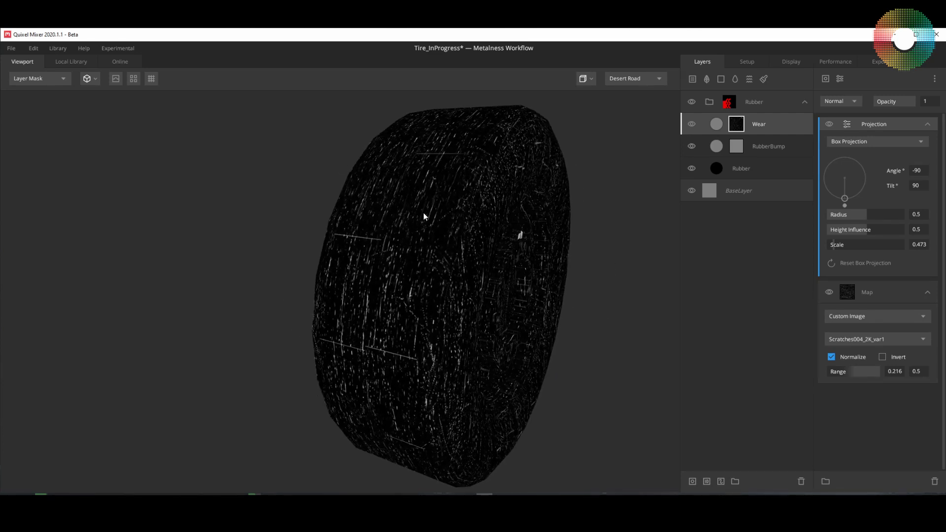
- Compare the tire tread with the Wear layer hidden and shown in the PBR Metalness view
{"action": "key", "text": "m"}
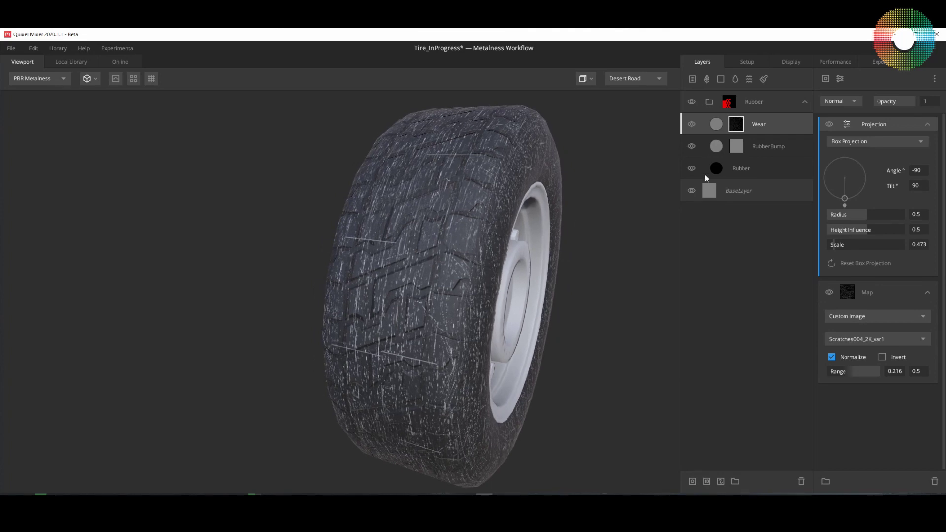
{"action": "left_click", "coordinate": [691, 124]}
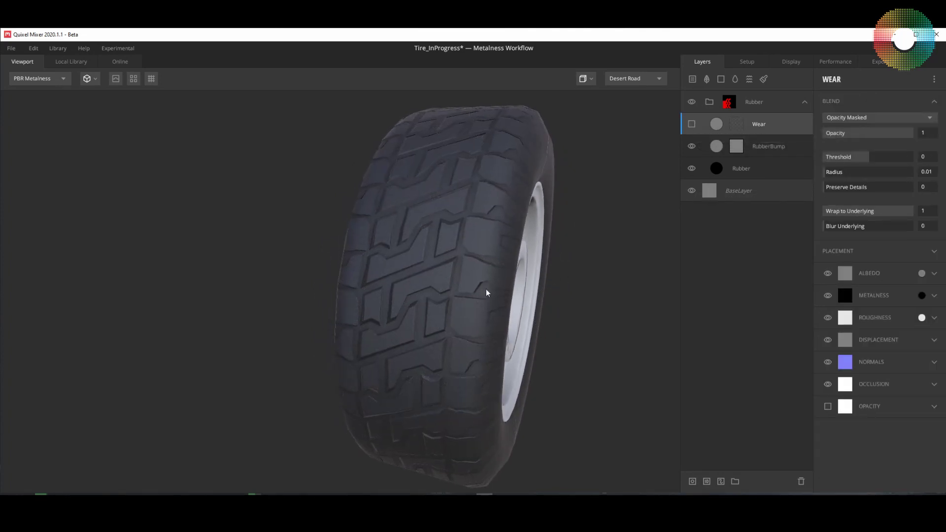
{"action": "left_click_drag", "start_coordinate": [486, 292], "coordinate": [463, 317]}
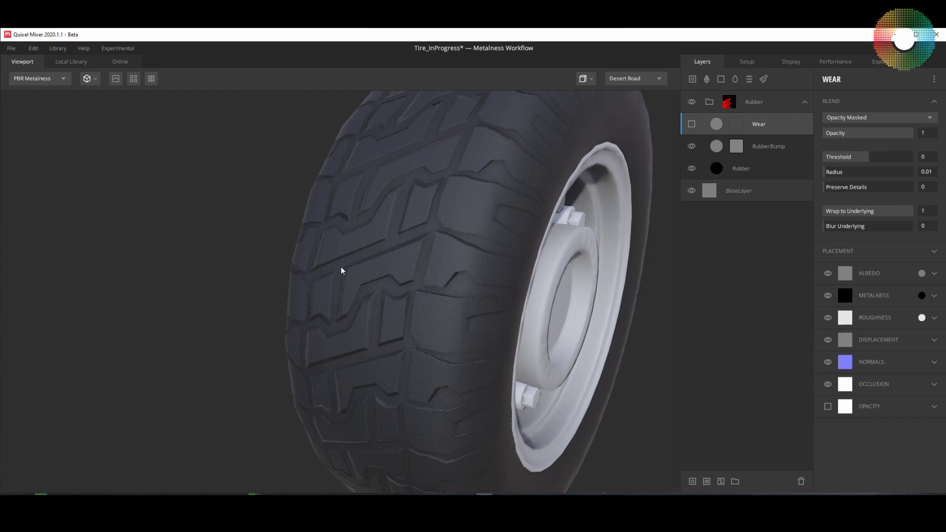
{"action": "left_click_drag", "start_coordinate": [350, 267], "coordinate": [387, 284]}
{"action": "scroll", "coordinate": [379, 276], "scroll_direction": "up", "scroll_amount": 1}
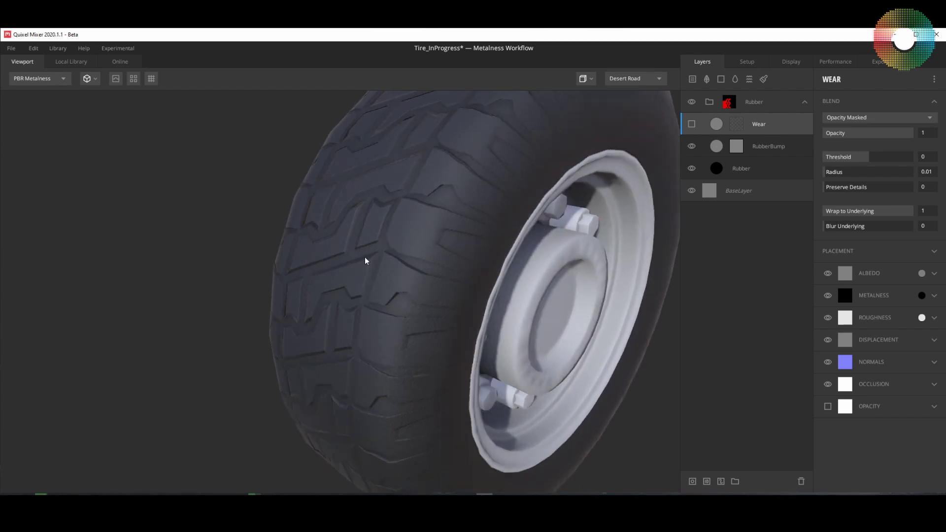
{"action": "scroll", "coordinate": [367, 261], "scroll_direction": "up", "scroll_amount": 3}
{"action": "scroll", "coordinate": [373, 256], "scroll_direction": "down", "scroll_amount": 4}
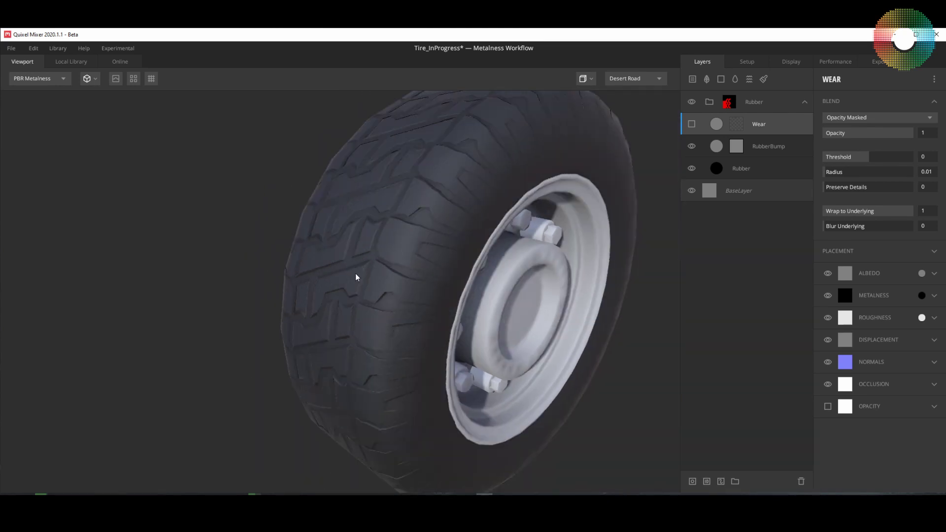
{"action": "left_click_drag", "start_coordinate": [357, 277], "coordinate": [385, 240]}
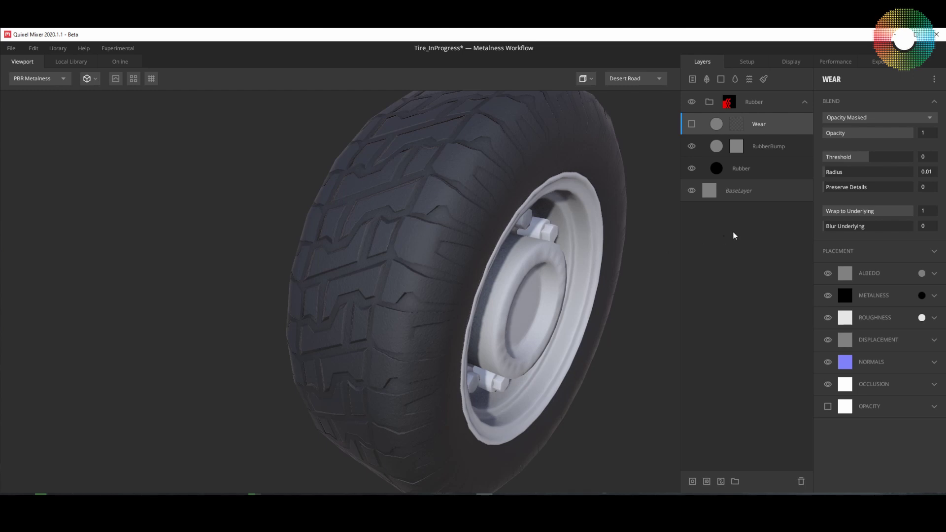
{"action": "left_click", "coordinate": [691, 123]}
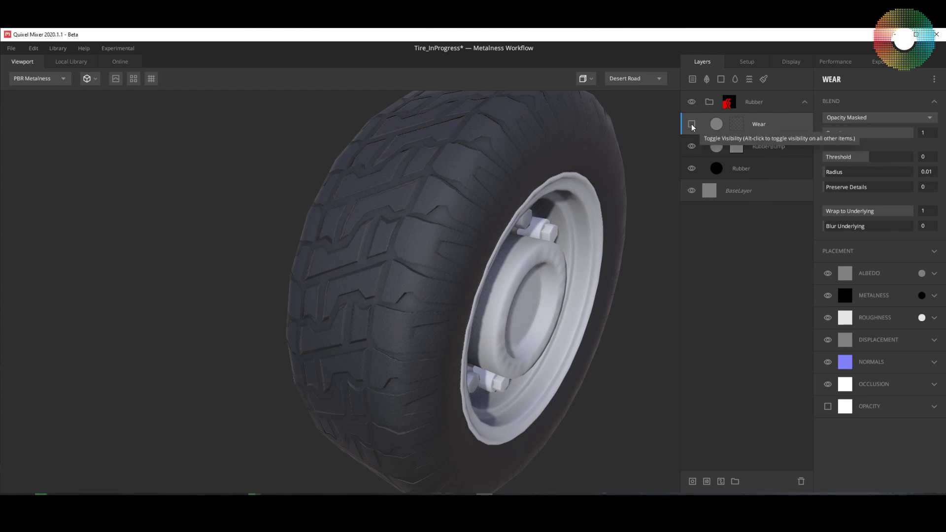
- Add a Map component on top of the Wear layer's mask stack and load the custom image Cavity
{"action": "left_click", "coordinate": [736, 124]}
{"action": "left_click_drag", "start_coordinate": [616, 350], "coordinate": [599, 345]}
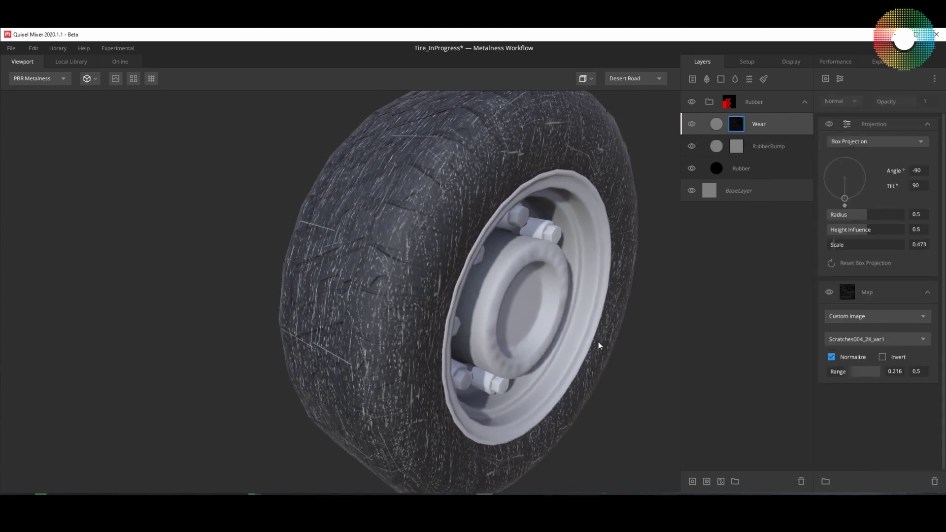
{"action": "key", "text": "m"}
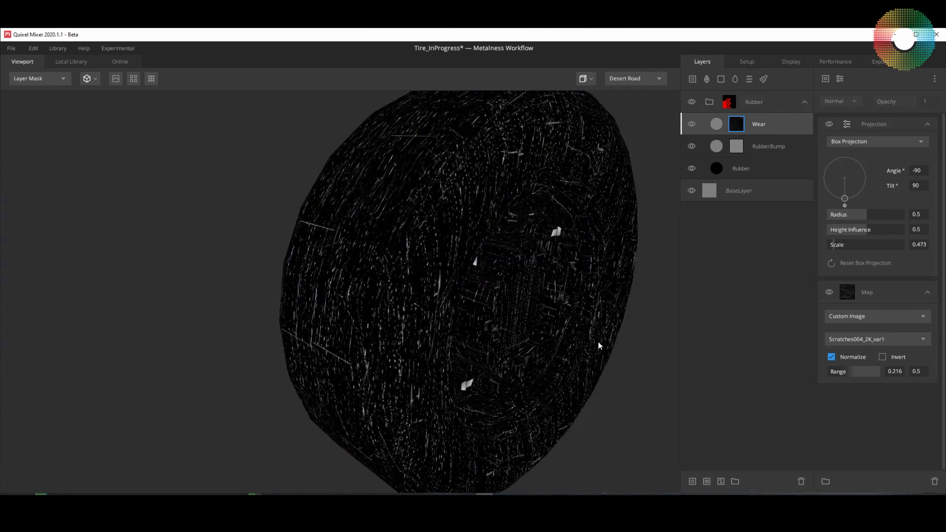
{"action": "left_click", "coordinate": [825, 79]}
{"action": "left_click", "coordinate": [837, 105]}
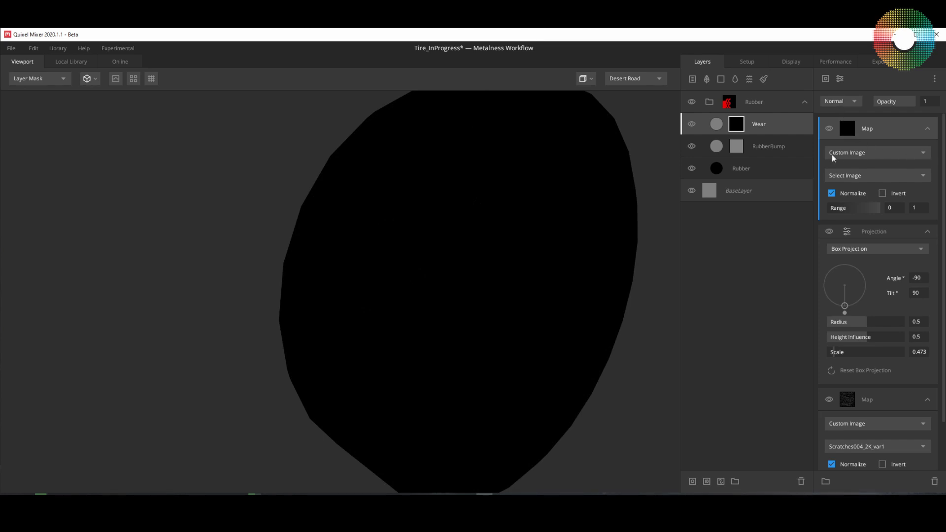
{"action": "left_click", "coordinate": [929, 178]}
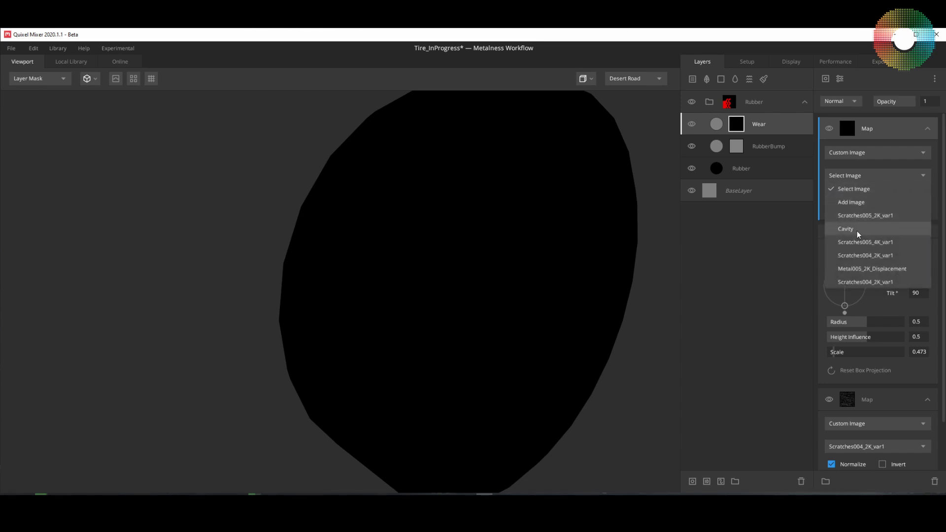
{"action": "left_click", "coordinate": [857, 230]}
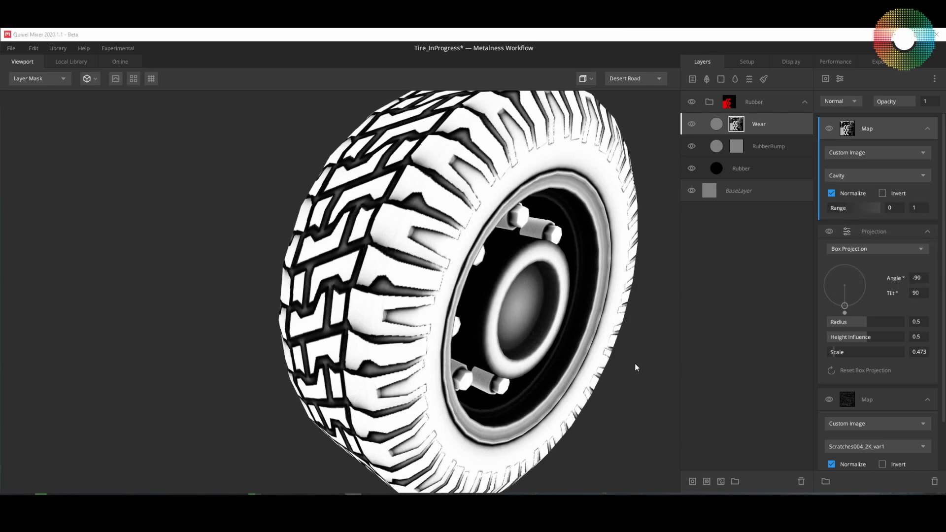
- Raise the lower limit of the cavity map's range to 0.5 and check the tread grooves in the mask
{"action": "left_click_drag", "start_coordinate": [608, 366], "coordinate": [523, 353]}
{"action": "left_click_drag", "start_coordinate": [396, 250], "coordinate": [423, 259]}
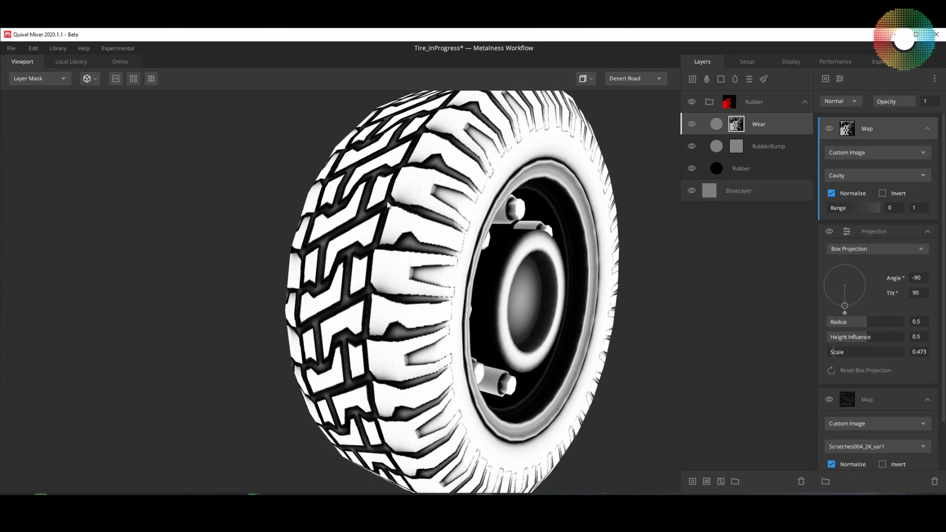
{"action": "left_click_drag", "start_coordinate": [391, 210], "coordinate": [402, 274]}
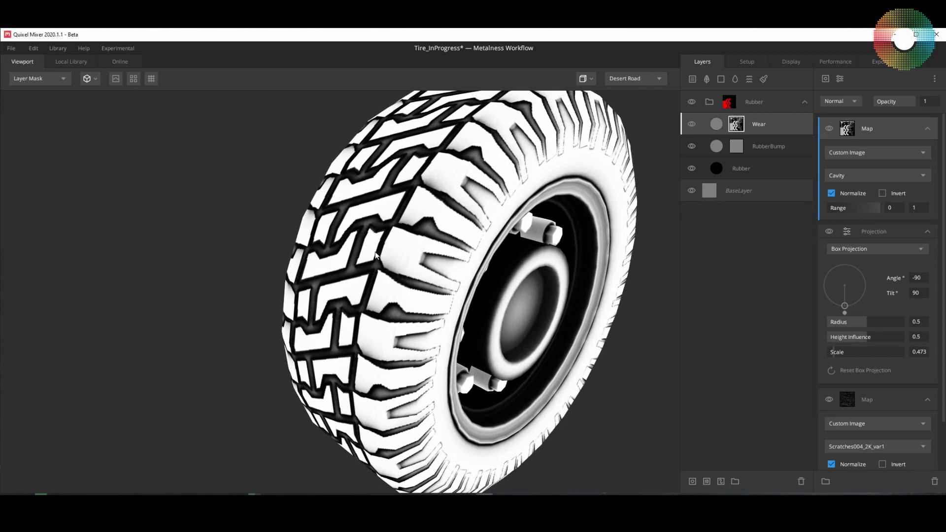
{"action": "scroll", "coordinate": [392, 241], "scroll_direction": "up", "scroll_amount": 3}
{"action": "scroll", "coordinate": [414, 271], "scroll_direction": "down", "scroll_amount": 2}
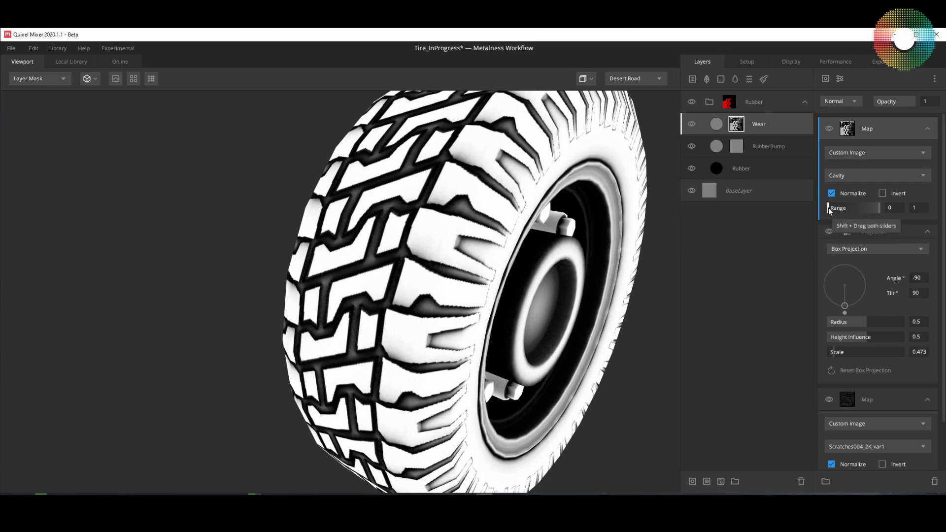
{"action": "left_click_drag", "start_coordinate": [829, 210], "coordinate": [855, 212]}
{"action": "left_click_drag", "start_coordinate": [409, 234], "coordinate": [368, 226]}
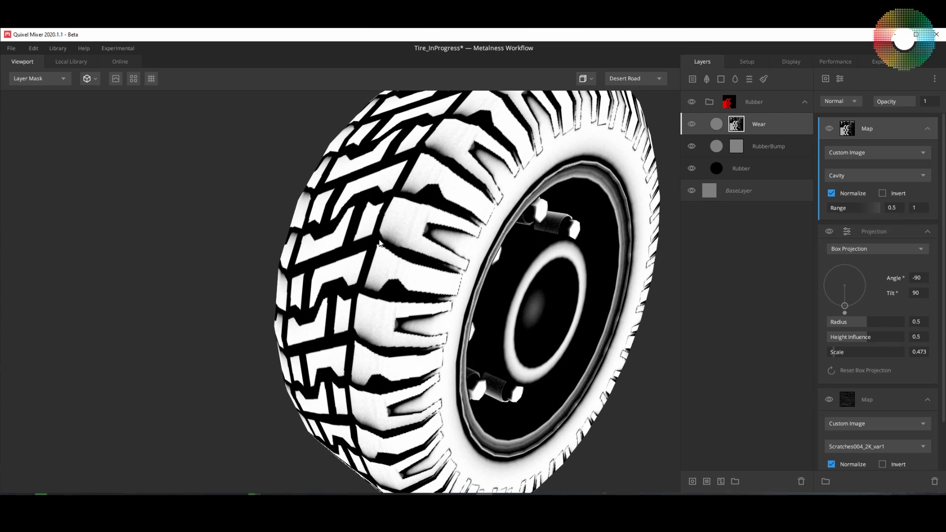
{"action": "left_click_drag", "start_coordinate": [331, 259], "coordinate": [358, 257]}
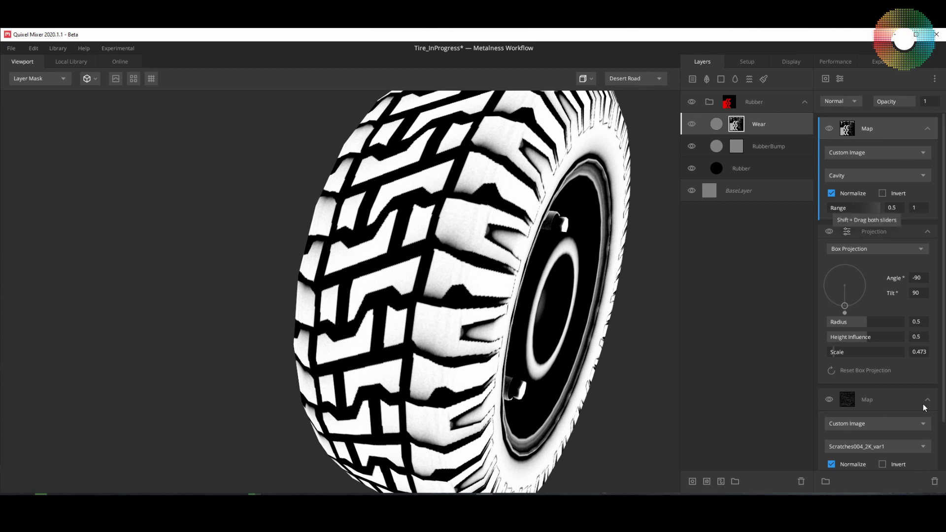
- Set the cavity map's blend mode to Multiply over the projected scratches
{"action": "scroll", "coordinate": [897, 415], "scroll_direction": "down", "scroll_amount": 2}
{"action": "scroll", "coordinate": [886, 442], "scroll_direction": "up", "scroll_amount": 1}
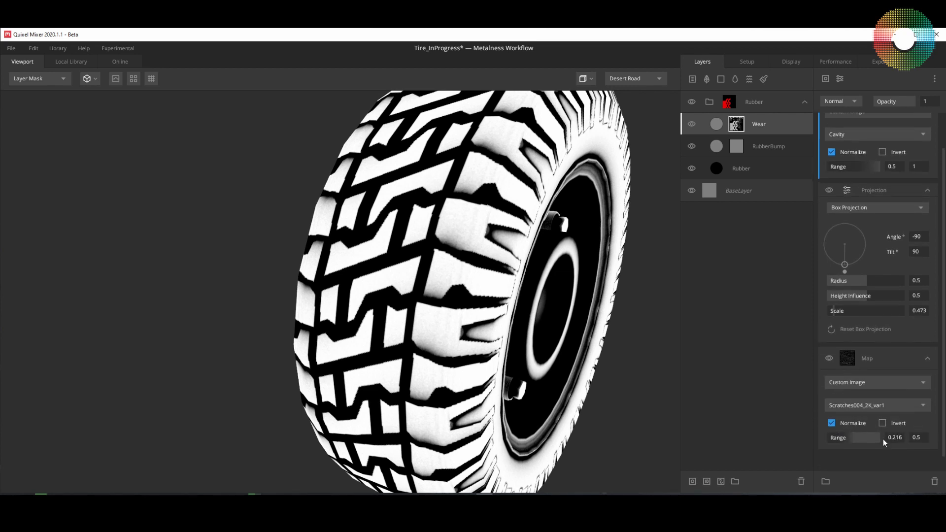
{"action": "scroll", "coordinate": [877, 325], "scroll_direction": "up", "scroll_amount": 1}
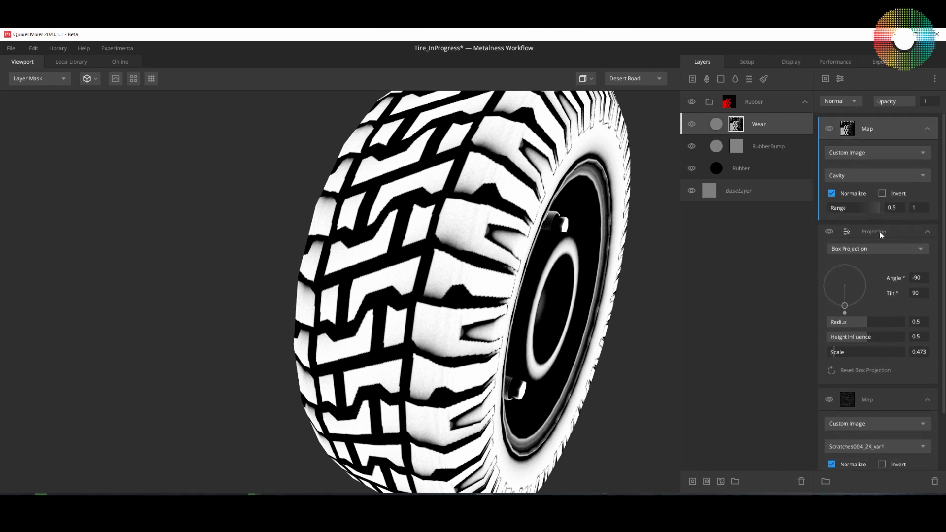
{"action": "left_click", "coordinate": [852, 104]}
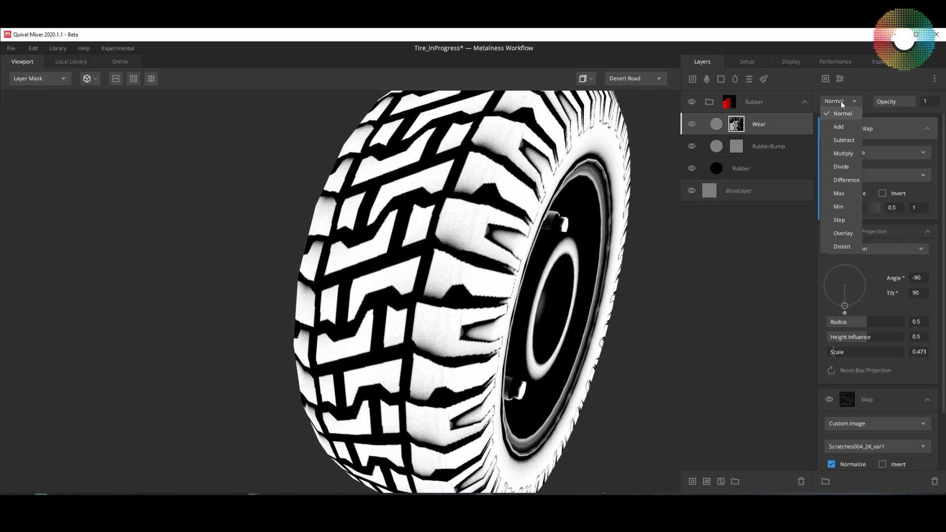
{"action": "left_click", "coordinate": [843, 155]}
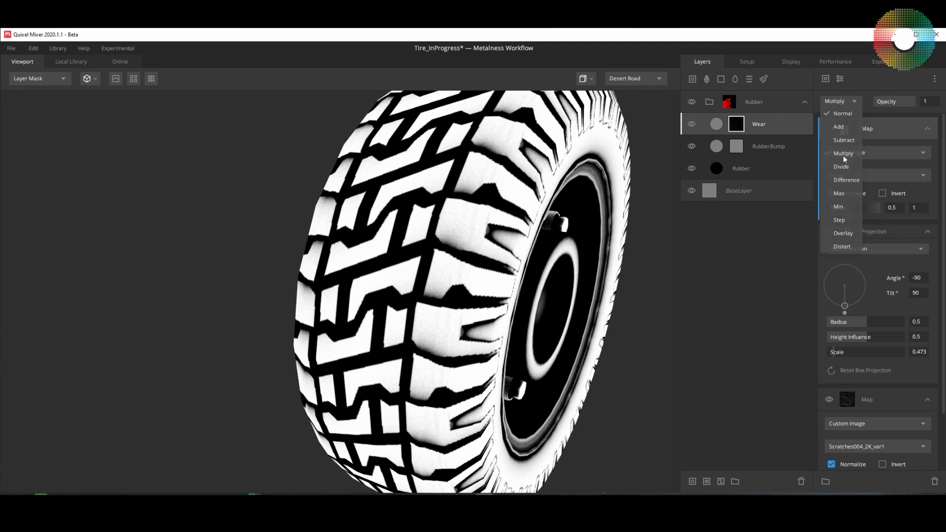
- Examine the combined scratch and cavity mask on the tread and both sides of the tire
{"action": "left_click_drag", "start_coordinate": [641, 280], "coordinate": [622, 278]}
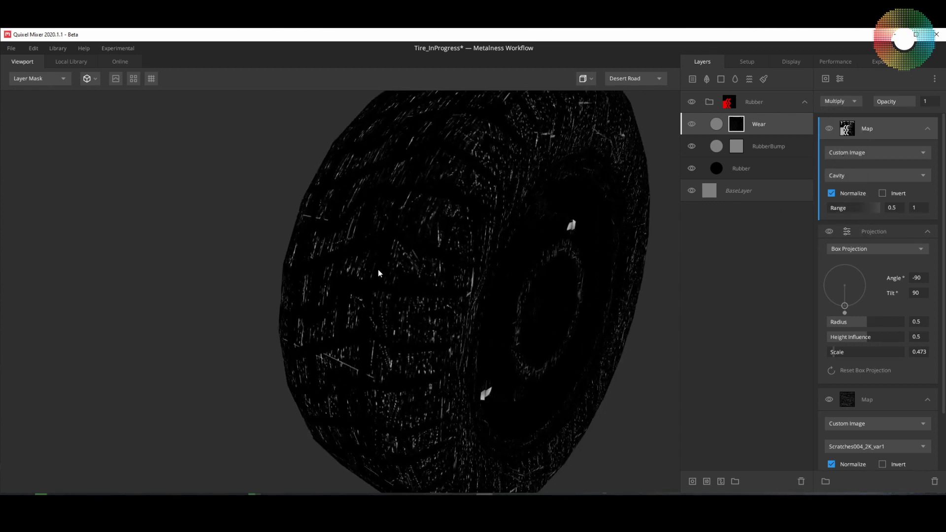
{"action": "scroll", "coordinate": [378, 272], "scroll_direction": "up", "scroll_amount": 2}
{"action": "scroll", "coordinate": [378, 273], "scroll_direction": "down", "scroll_amount": 2}
{"action": "scroll", "coordinate": [378, 273], "scroll_direction": "up", "scroll_amount": 3}
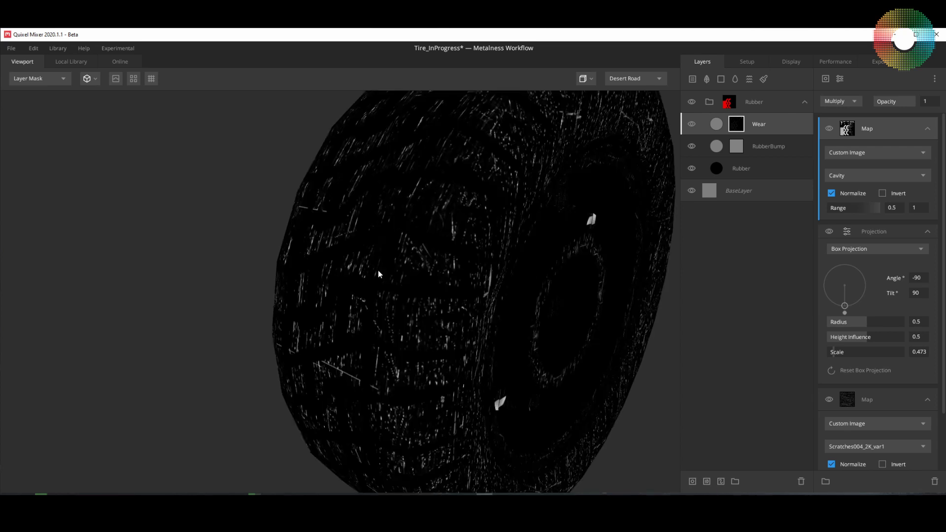
{"action": "left_click_drag", "start_coordinate": [378, 273], "coordinate": [439, 281]}
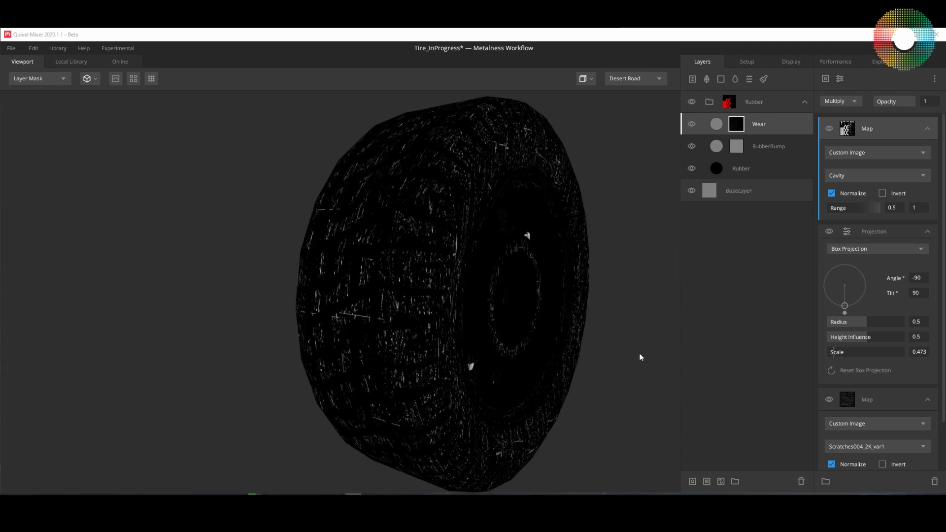
{"action": "left_click_drag", "start_coordinate": [639, 354], "coordinate": [521, 347]}
{"action": "left_click_drag", "start_coordinate": [449, 233], "coordinate": [471, 298]}
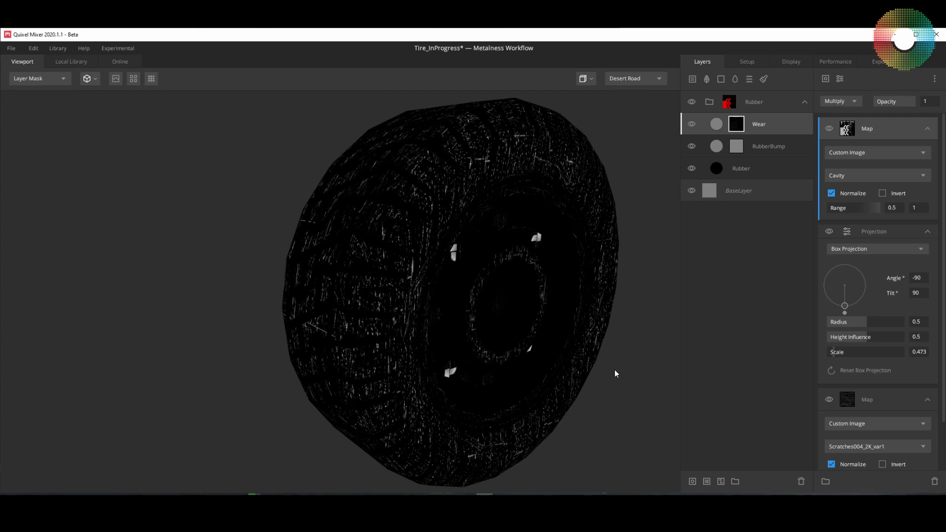
{"action": "left_click_drag", "start_coordinate": [433, 310], "coordinate": [602, 258]}
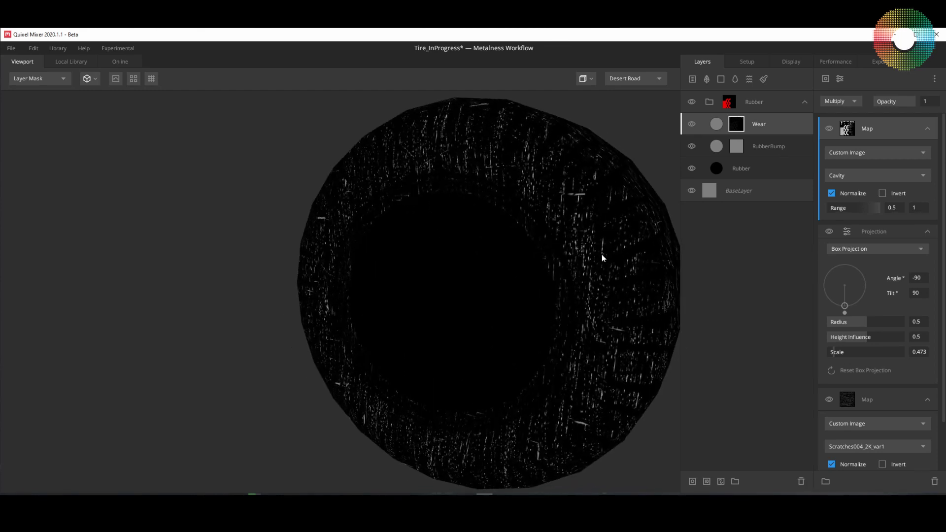
{"action": "left_click_drag", "start_coordinate": [663, 363], "coordinate": [411, 356]}
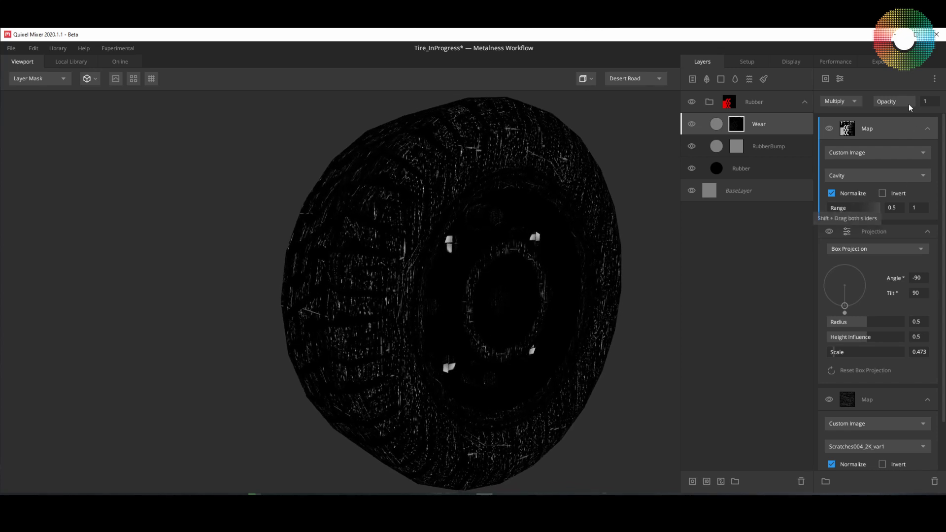
- Add a Position Gradient above the cavity map and orient it to an angle of 90.85° and a tilt of 90°
{"action": "left_click", "coordinate": [825, 79]}
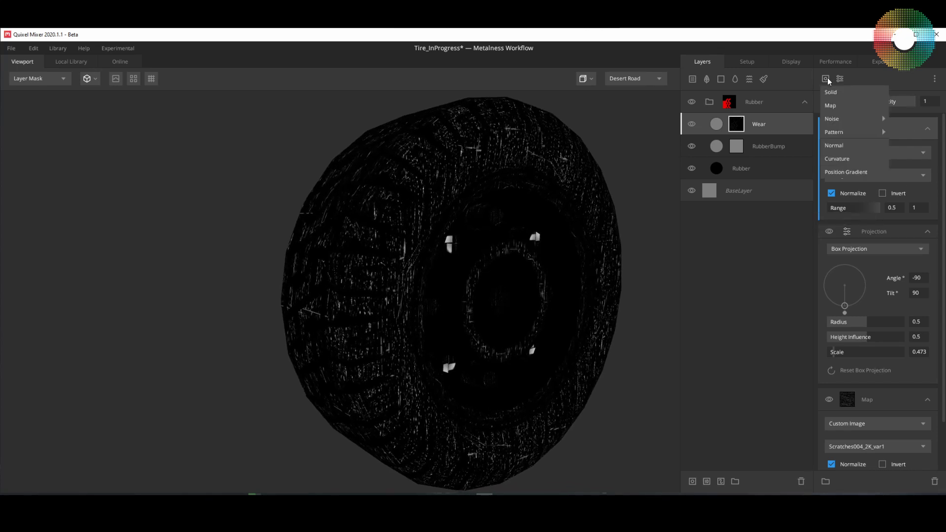
{"action": "left_click", "coordinate": [850, 172]}
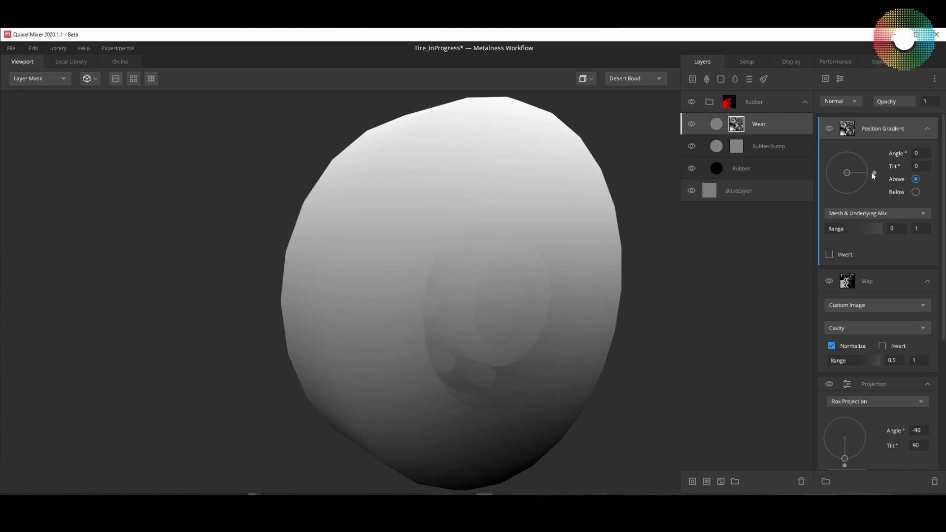
{"action": "left_click_drag", "start_coordinate": [665, 259], "coordinate": [613, 278]}
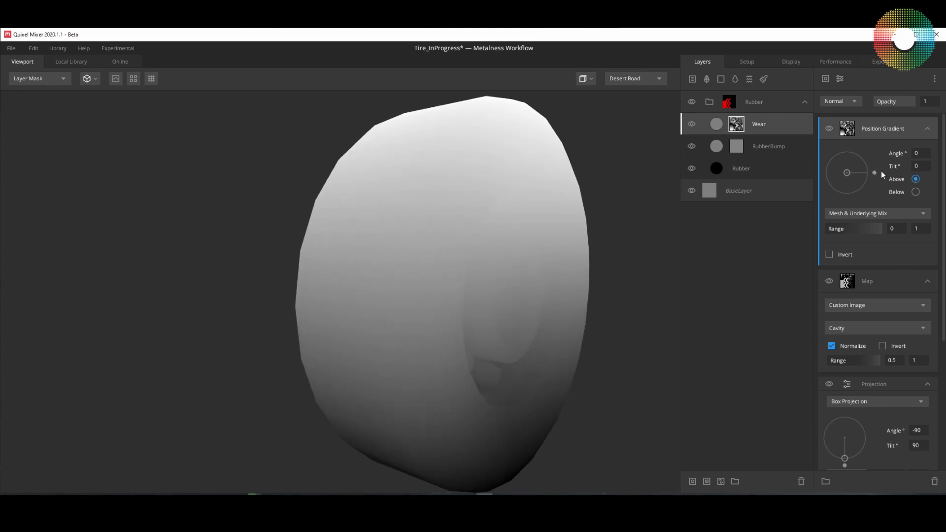
{"action": "left_click_drag", "start_coordinate": [875, 173], "coordinate": [849, 145]}
{"action": "left_click_drag", "start_coordinate": [620, 301], "coordinate": [471, 191]}
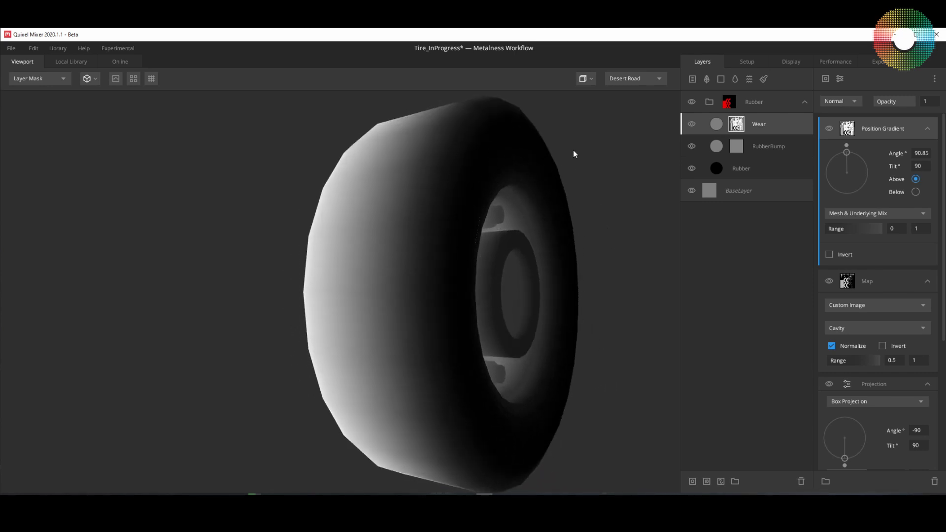
- Set the Position Gradient's angle to exactly 90°
{"action": "left_click_drag", "start_coordinate": [570, 294], "coordinate": [483, 339]}
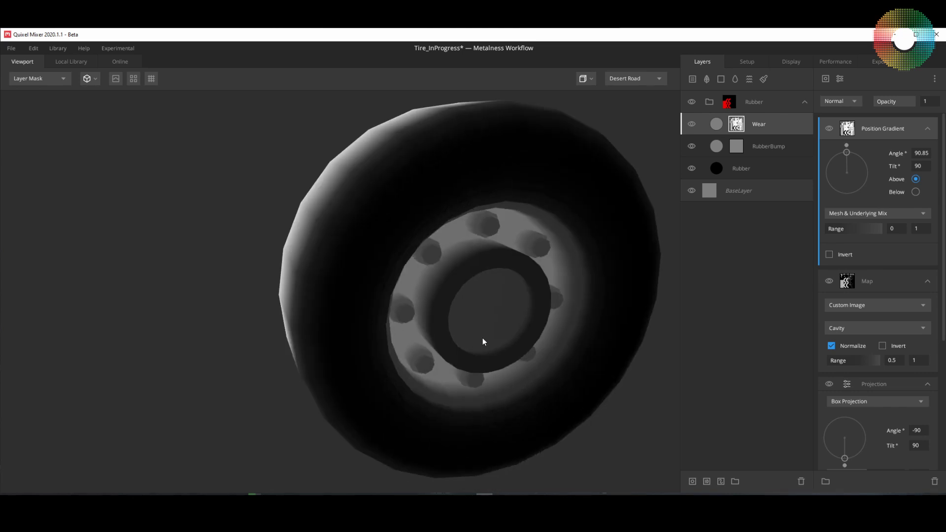
{"action": "left_click_drag", "start_coordinate": [612, 311], "coordinate": [631, 339]}
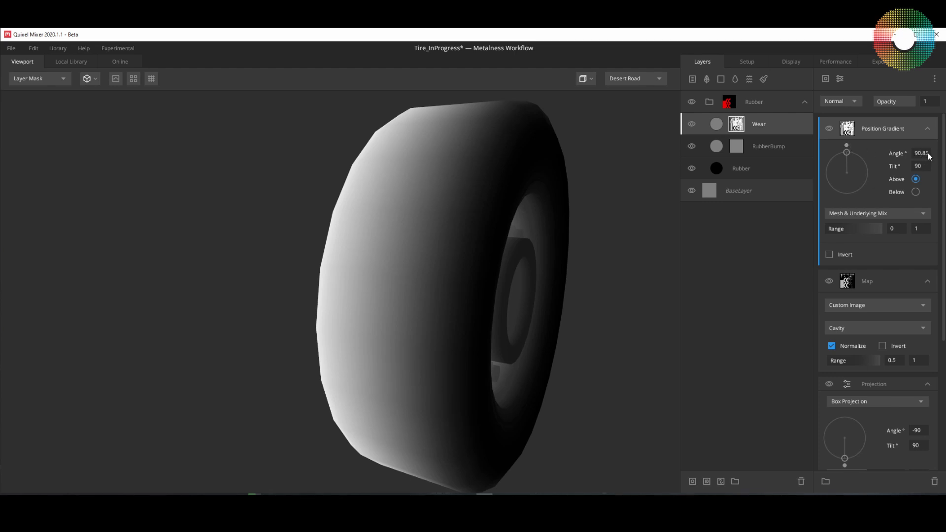
{"action": "type", "text": "185"}
{"action": "key", "text": "Return"}
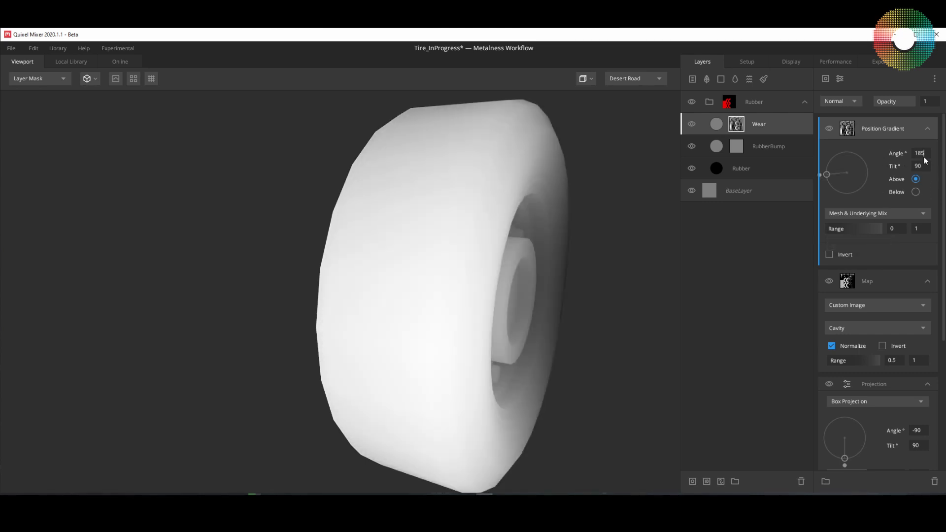
{"action": "key", "text": "Return"}
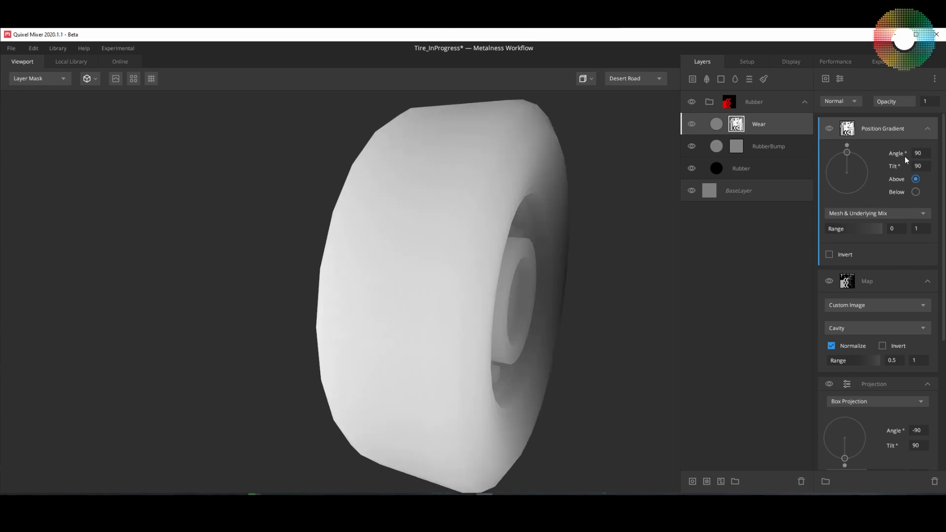
- Lower the upper limit of the Position Gradient's range to 0.476 and check the falloff across the tread
{"action": "left_click_drag", "start_coordinate": [518, 373], "coordinate": [479, 365]}
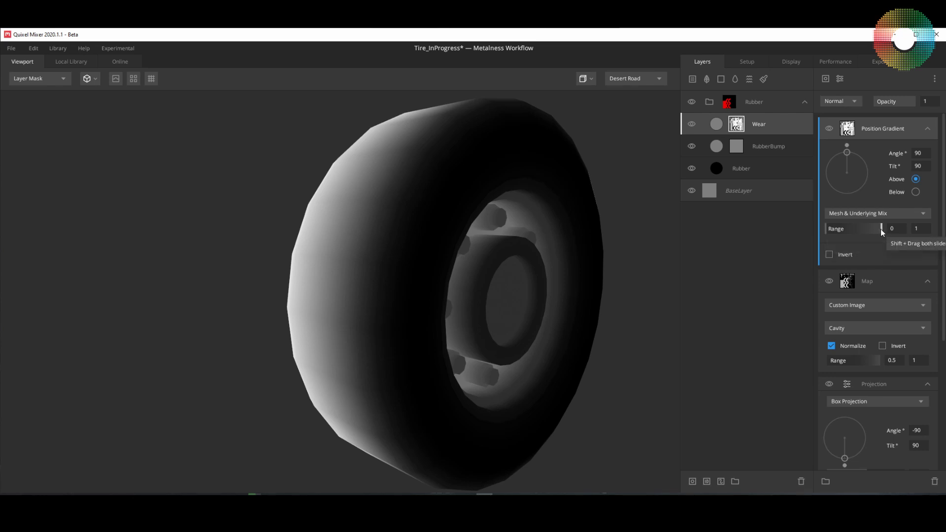
{"action": "left_click_drag", "start_coordinate": [880, 229], "coordinate": [852, 232]}
{"action": "left_click_drag", "start_coordinate": [640, 315], "coordinate": [433, 369]}
{"action": "mouse_move", "coordinate": [572, 360]}
{"action": "left_mouse_down"}
{"action": "mouse_move", "coordinate": [545, 359]}
{"action": "mouse_move", "coordinate": [554, 360]}
{"action": "left_mouse_up"}
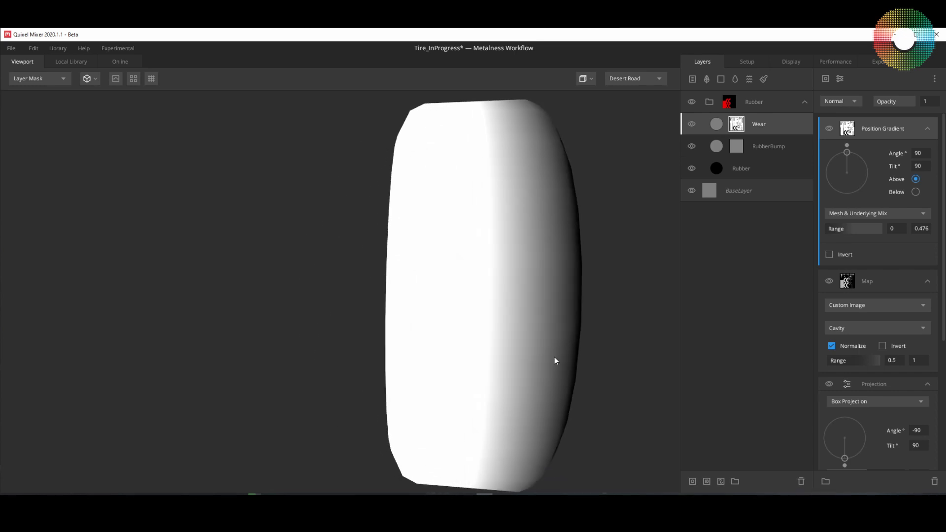
- Add a second Position Gradient facing the opposite side at angle -90° and tilt 90°, with its range's upper limit at 0.452
{"action": "left_click", "coordinate": [825, 79]}
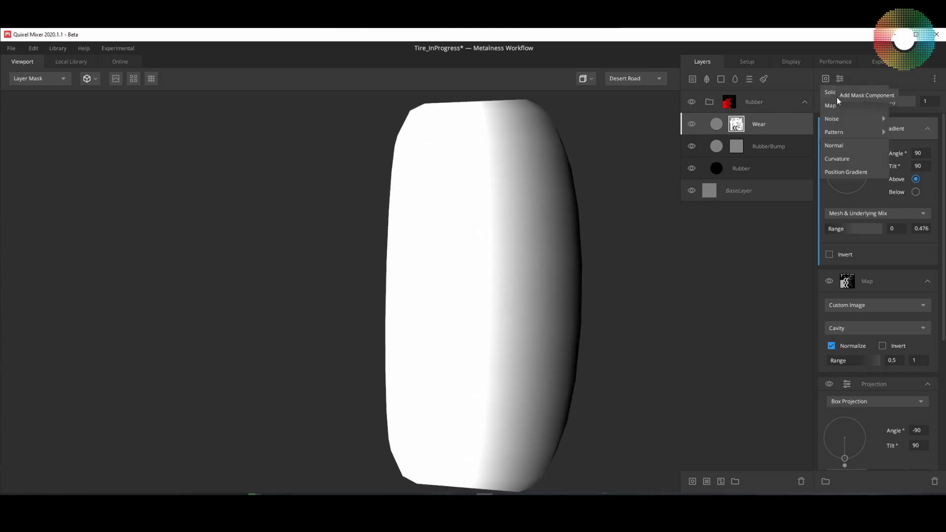
{"action": "left_click", "coordinate": [854, 173]}
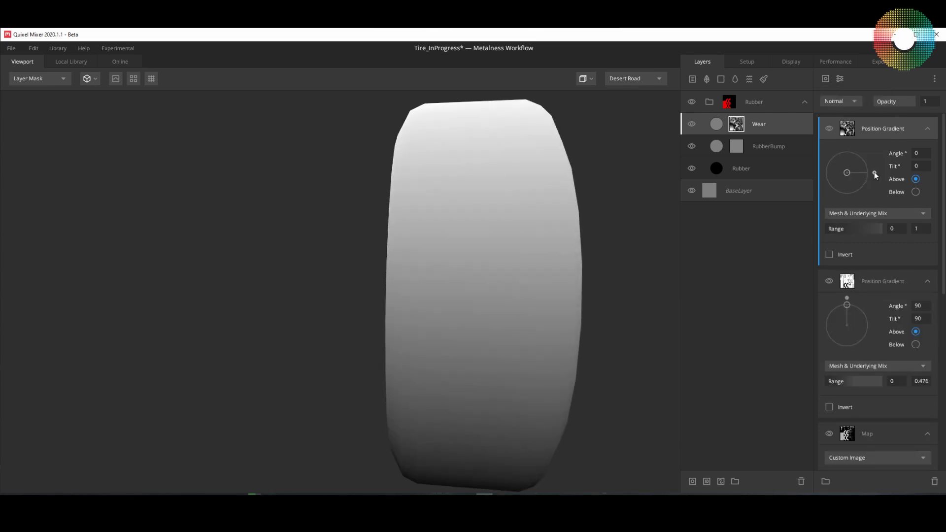
{"action": "left_click_drag", "start_coordinate": [651, 284], "coordinate": [652, 291]}
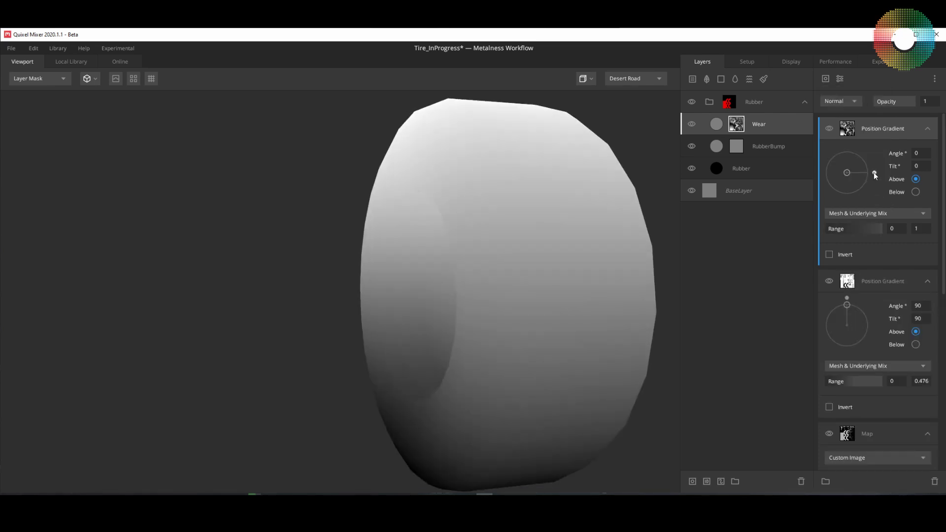
{"action": "left_click_drag", "start_coordinate": [874, 174], "coordinate": [846, 206]}
{"action": "left_click_drag", "start_coordinate": [847, 174], "coordinate": [845, 200]}
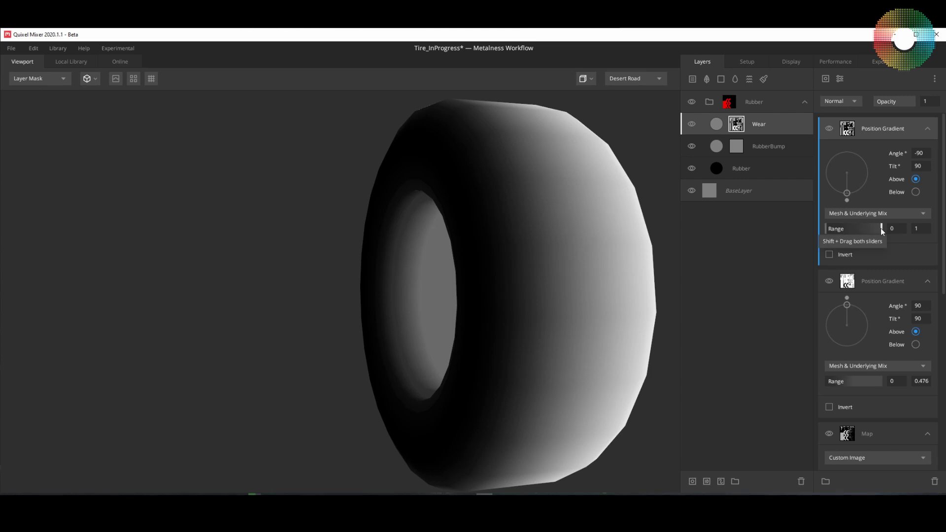
{"action": "left_click_drag", "start_coordinate": [880, 229], "coordinate": [851, 230]}
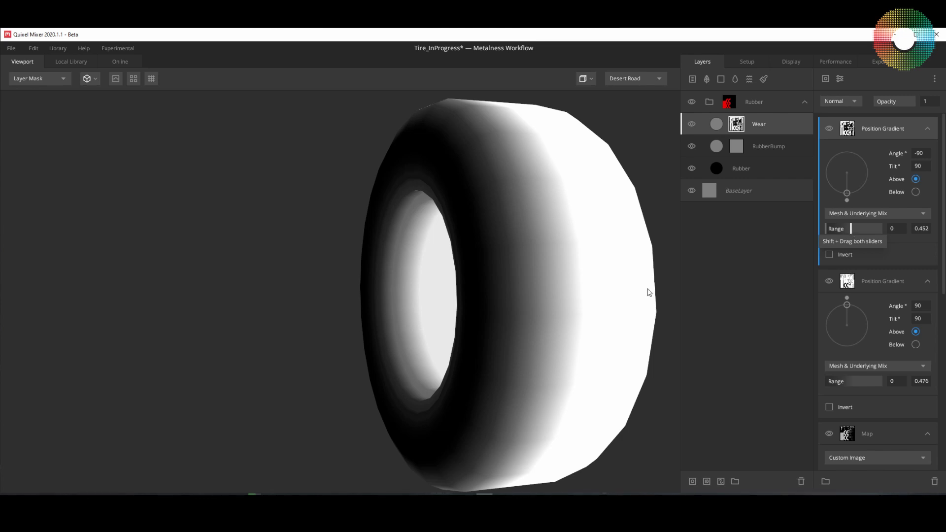
{"action": "left_click_drag", "start_coordinate": [648, 291], "coordinate": [457, 313]}
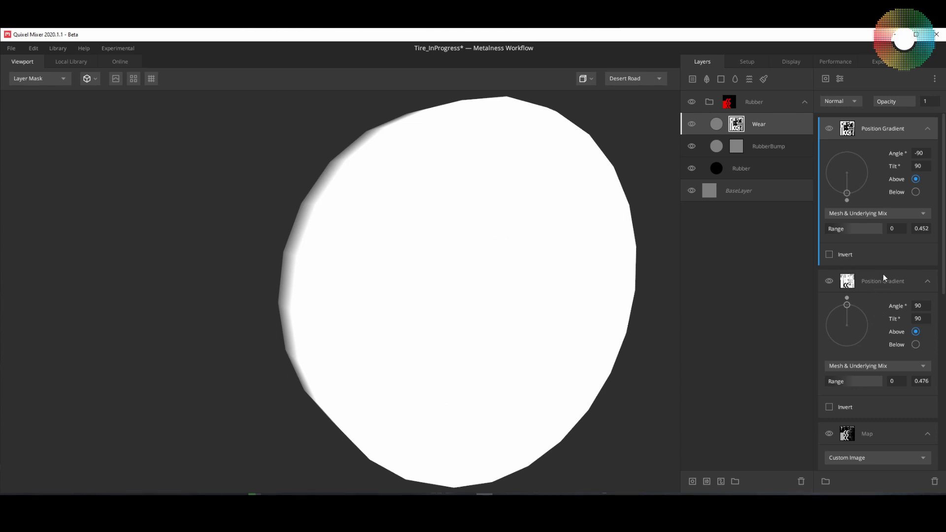
- Set the blend mode of both Position Gradients in the Wear mask to Multiply
{"action": "left_click", "coordinate": [880, 290]}
{"action": "left_click", "coordinate": [852, 100]}
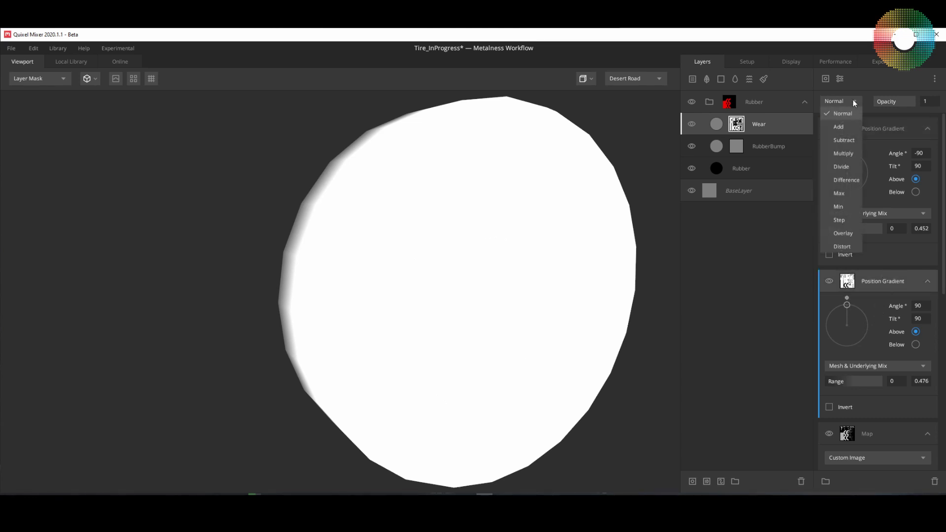
{"action": "left_click", "coordinate": [846, 152]}
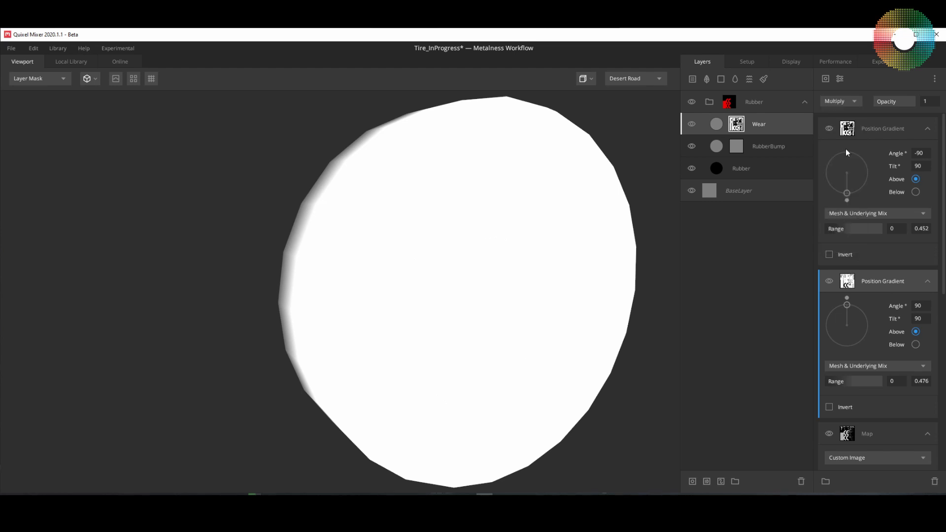
{"action": "left_click", "coordinate": [860, 120]}
{"action": "left_click", "coordinate": [856, 102]}
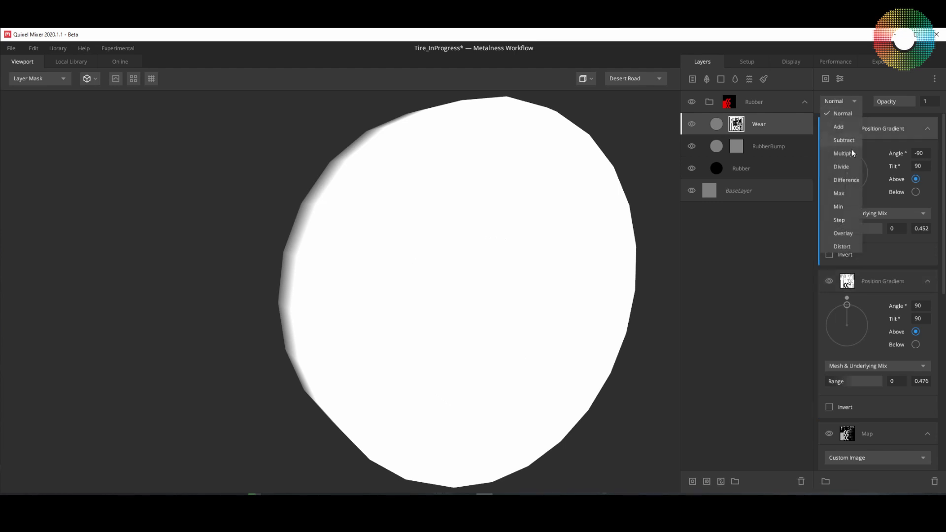
{"action": "left_click", "coordinate": [852, 152]}
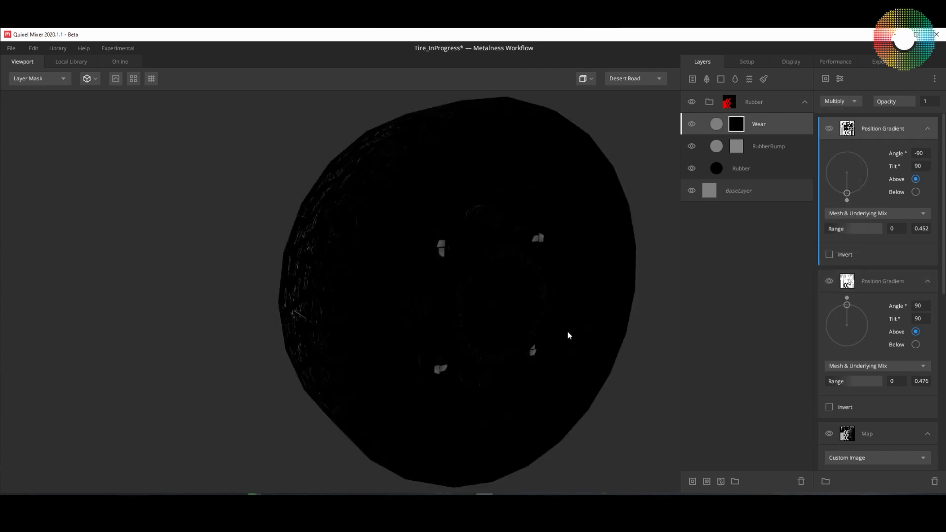
- Examine the multiplied Wear mask on the tread and side of the tire, and return the viewport to PBR Metalness
{"action": "left_click_drag", "start_coordinate": [567, 334], "coordinate": [589, 350]}
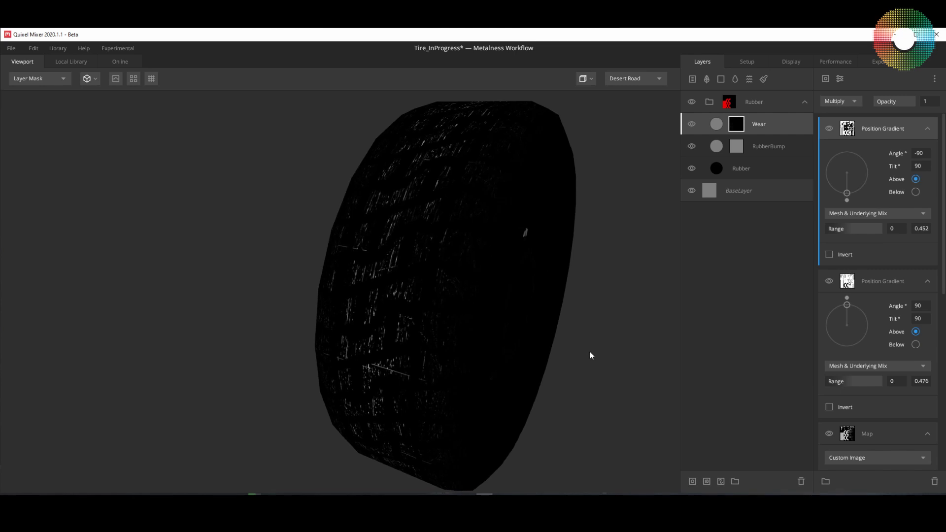
{"action": "left_click_drag", "start_coordinate": [458, 233], "coordinate": [415, 218]}
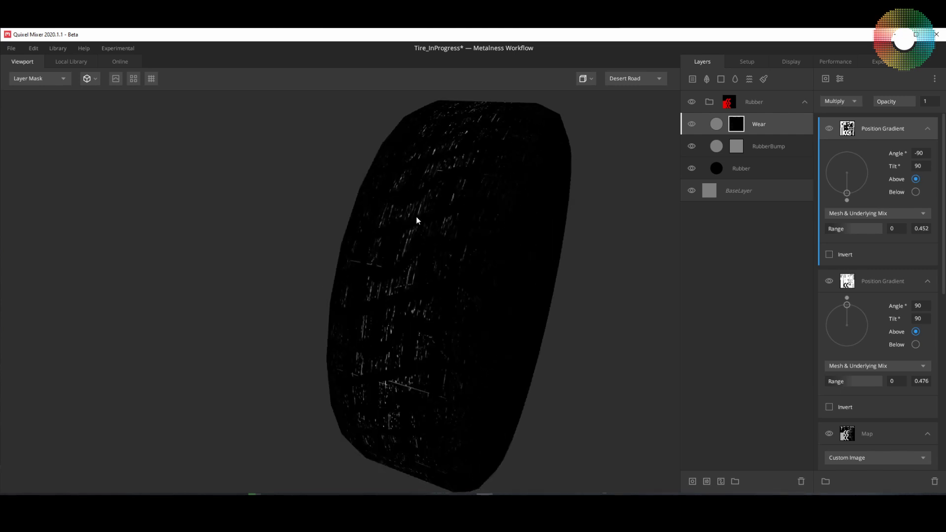
{"action": "left_click_drag", "start_coordinate": [528, 249], "coordinate": [470, 225]}
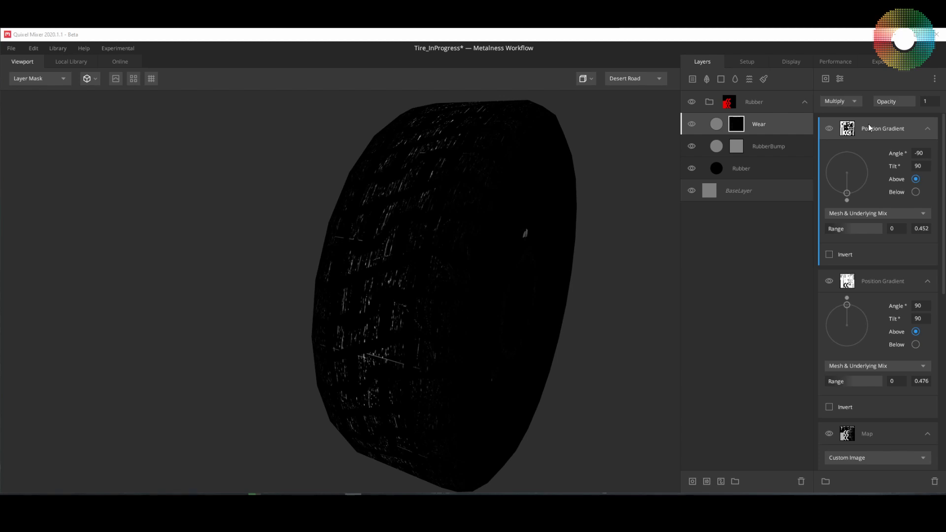
{"action": "left_click", "coordinate": [825, 79]}
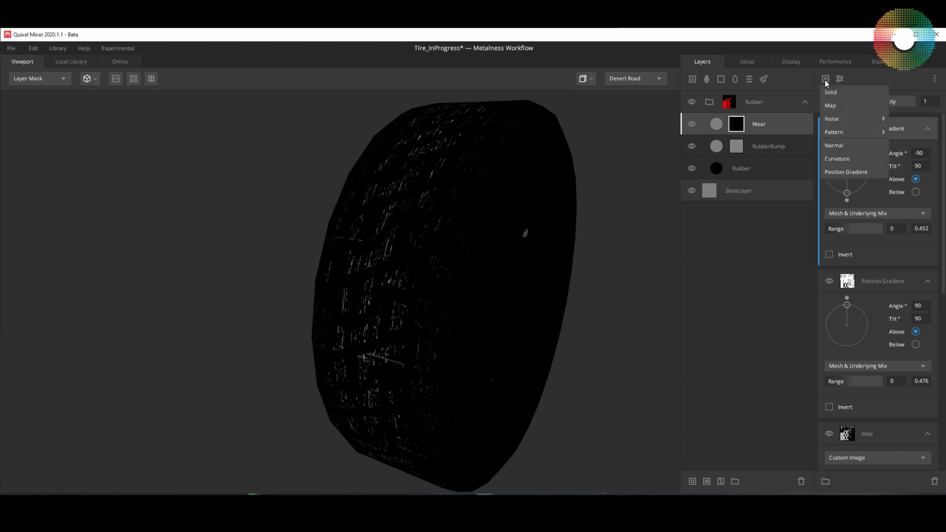
{"action": "mouse_move", "coordinate": [836, 136]}
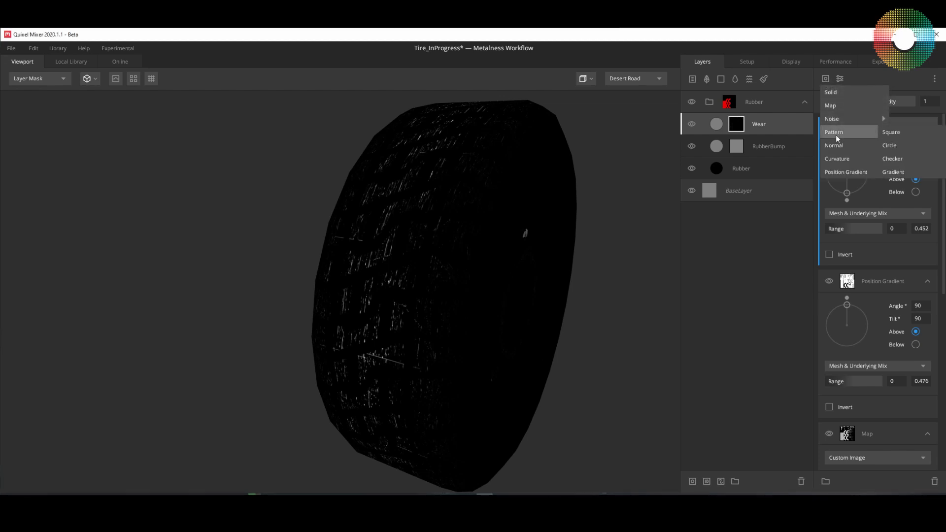
{"action": "left_click", "coordinate": [871, 77]}
{"action": "left_click_drag", "start_coordinate": [569, 355], "coordinate": [474, 341]}
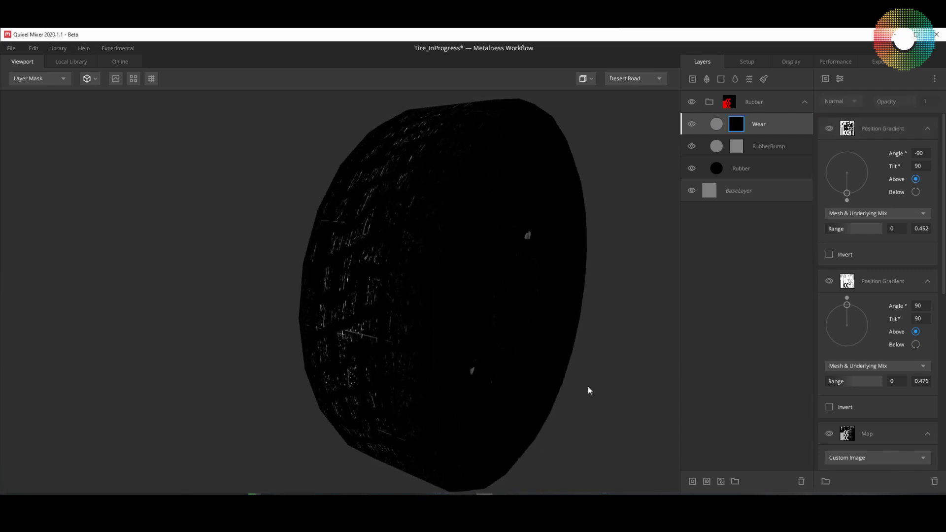
{"action": "mouse_move", "coordinate": [587, 386]}
{"action": "left_mouse_down"}
{"action": "mouse_move", "coordinate": [516, 388]}
{"action": "mouse_move", "coordinate": [590, 385]}
{"action": "left_mouse_up"}
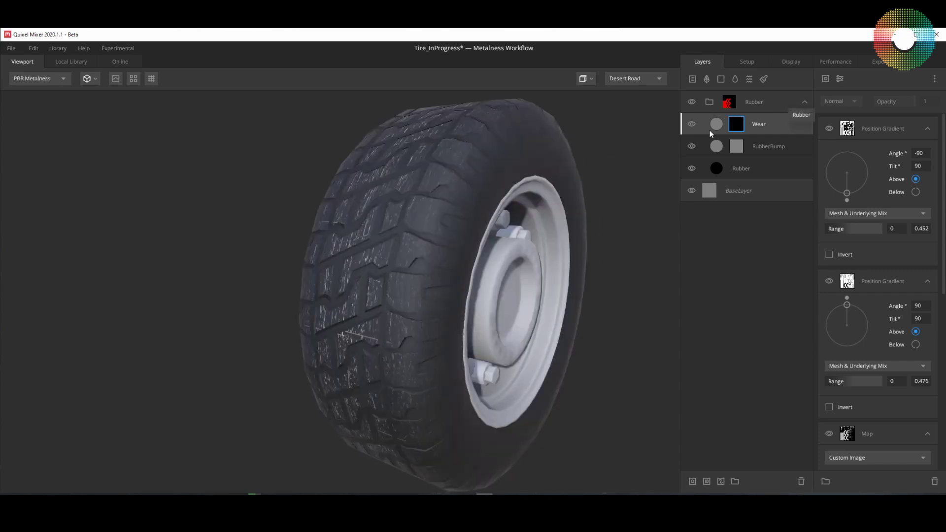
- Turn off the albedo, metalness and roughness channels of the Wear layer
{"action": "left_click", "coordinate": [717, 122]}
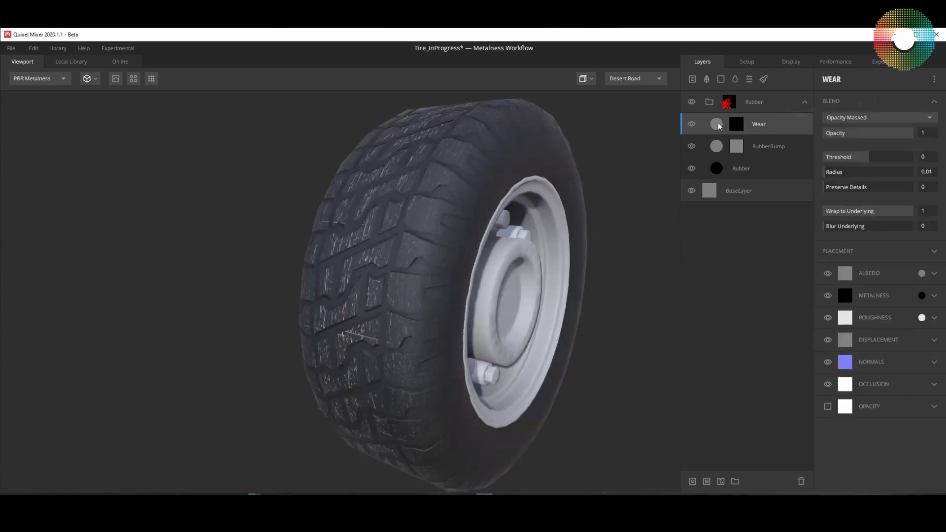
{"action": "left_click", "coordinate": [828, 273]}
{"action": "left_click", "coordinate": [827, 295]}
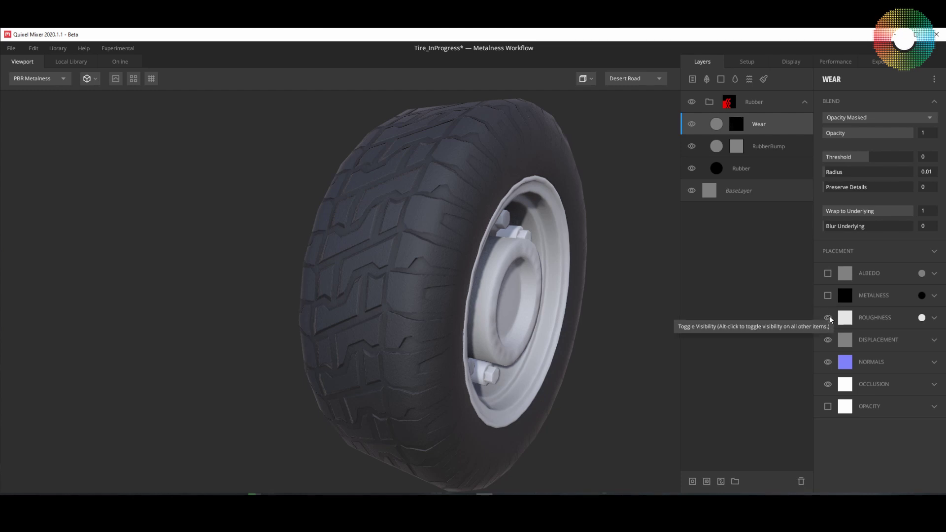
{"action": "left_click", "coordinate": [828, 317]}
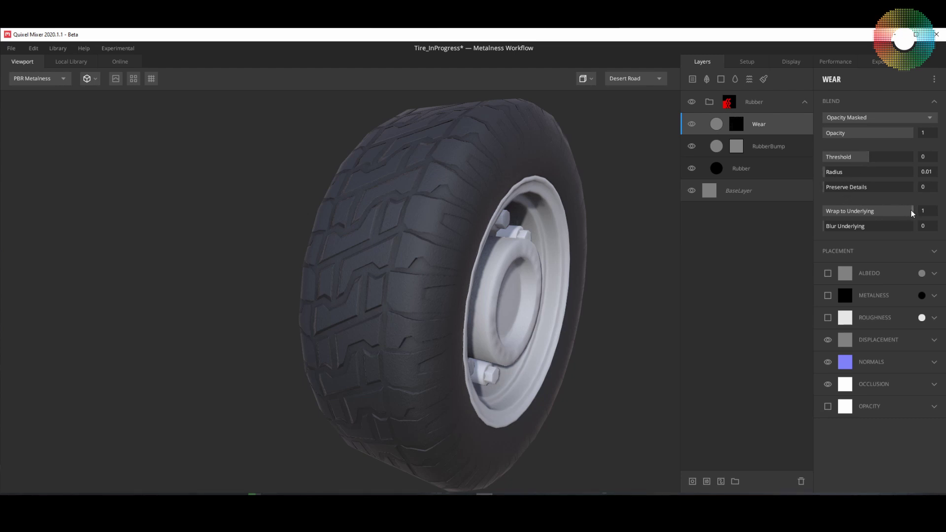
- Set the Wear layer's Wrap to Underlying to 0.184 and its Threshold to -0.06
{"action": "left_click_drag", "start_coordinate": [911, 211], "coordinate": [841, 213]}
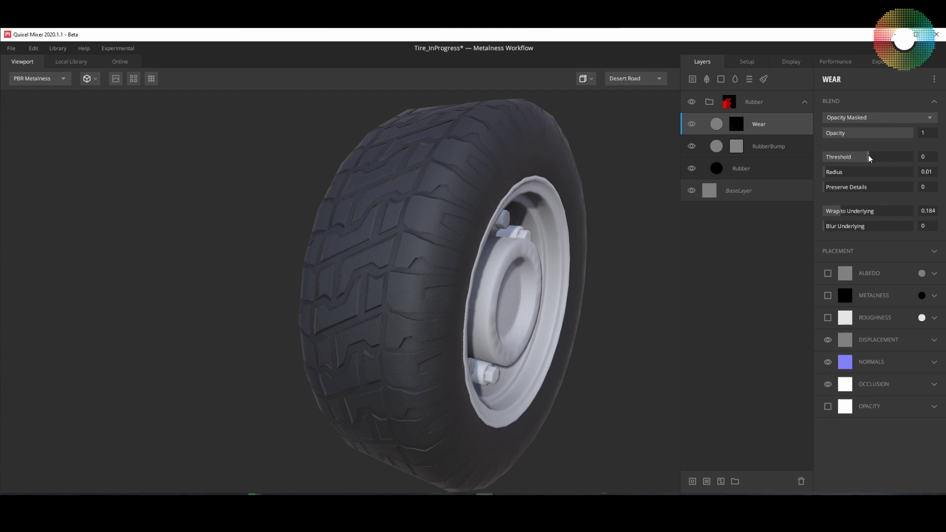
{"action": "left_click_drag", "start_coordinate": [869, 157], "coordinate": [868, 157]}
{"action": "left_click_drag", "start_coordinate": [538, 312], "coordinate": [551, 306]}
- Examine the scratch relief on the tread blocks up close and across the whole tire
{"action": "scroll", "coordinate": [409, 329], "scroll_direction": "up", "scroll_amount": 5}
{"action": "scroll", "coordinate": [434, 326], "scroll_direction": "down", "scroll_amount": 3}
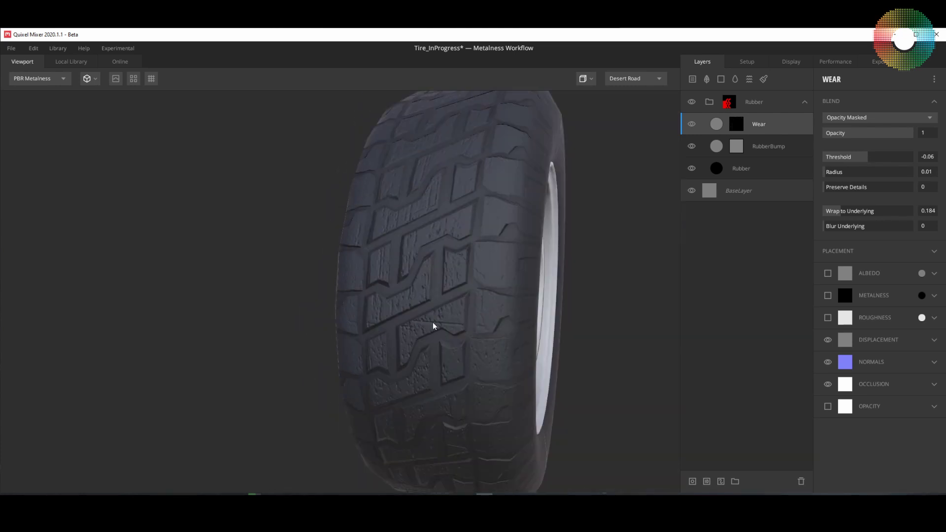
{"action": "scroll", "coordinate": [433, 326], "scroll_direction": "down", "scroll_amount": 3}
{"action": "scroll", "coordinate": [443, 270], "scroll_direction": "up", "scroll_amount": 6}
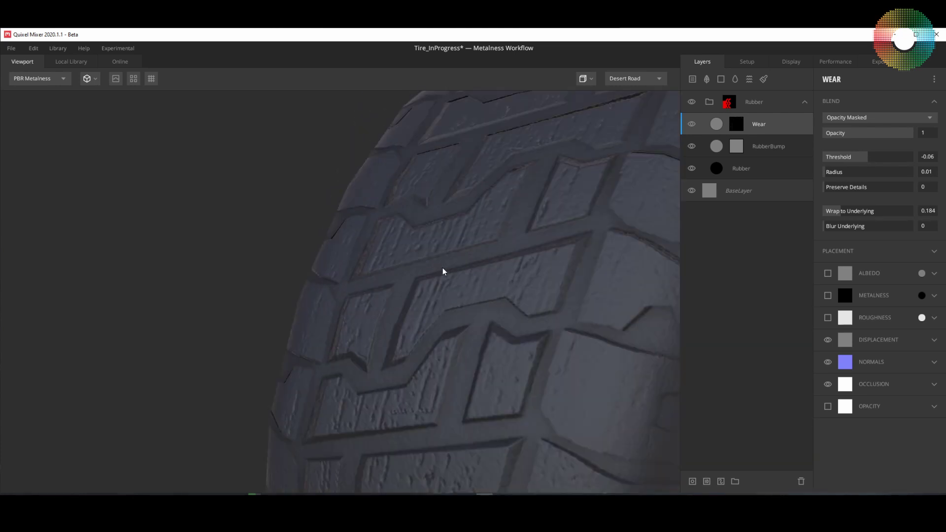
{"action": "scroll", "coordinate": [443, 271], "scroll_direction": "down", "scroll_amount": 5}
{"action": "mouse_move", "coordinate": [458, 285]}
{"action": "left_mouse_down"}
{"action": "mouse_move", "coordinate": [463, 311]}
{"action": "mouse_move", "coordinate": [473, 281]}
{"action": "left_mouse_up"}
{"action": "scroll", "coordinate": [483, 267], "scroll_direction": "up", "scroll_amount": 2}
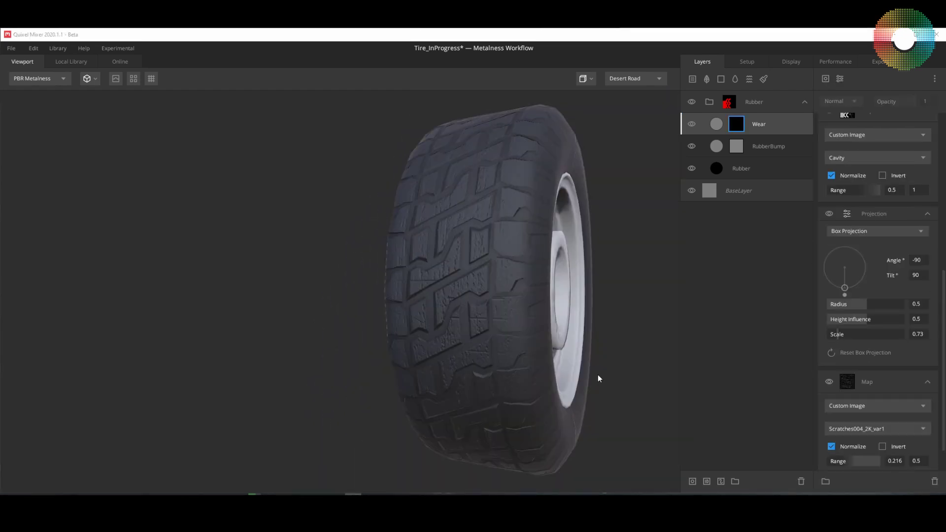
{"action": "left_click_drag", "start_coordinate": [598, 374], "coordinate": [560, 392]}
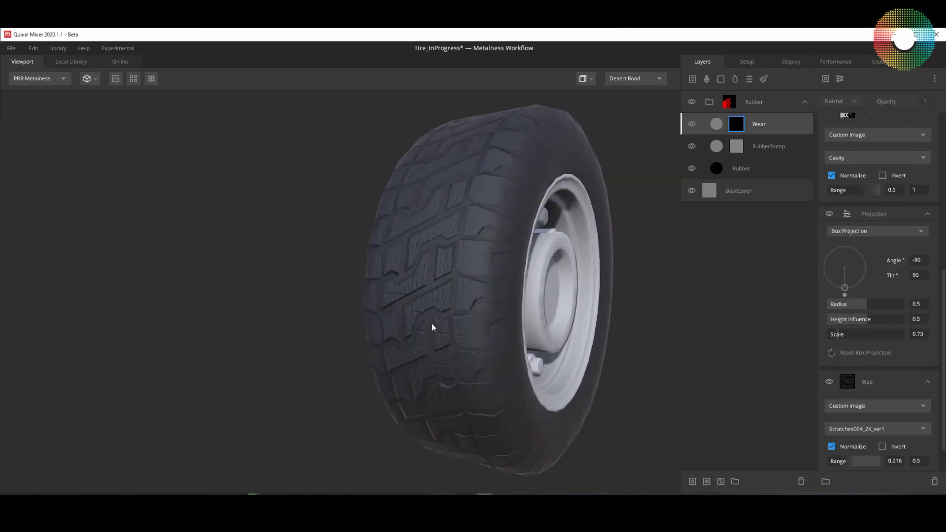
{"action": "scroll", "coordinate": [433, 327], "scroll_direction": "up", "scroll_amount": 4}
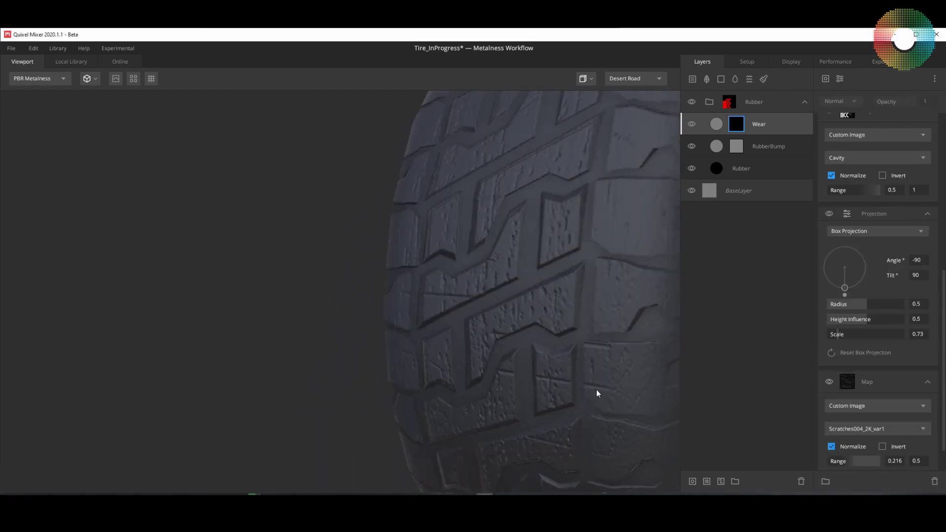
{"action": "scroll", "coordinate": [596, 392], "scroll_direction": "down", "scroll_amount": 4}
{"action": "left_click_drag", "start_coordinate": [471, 349], "coordinate": [498, 345]}
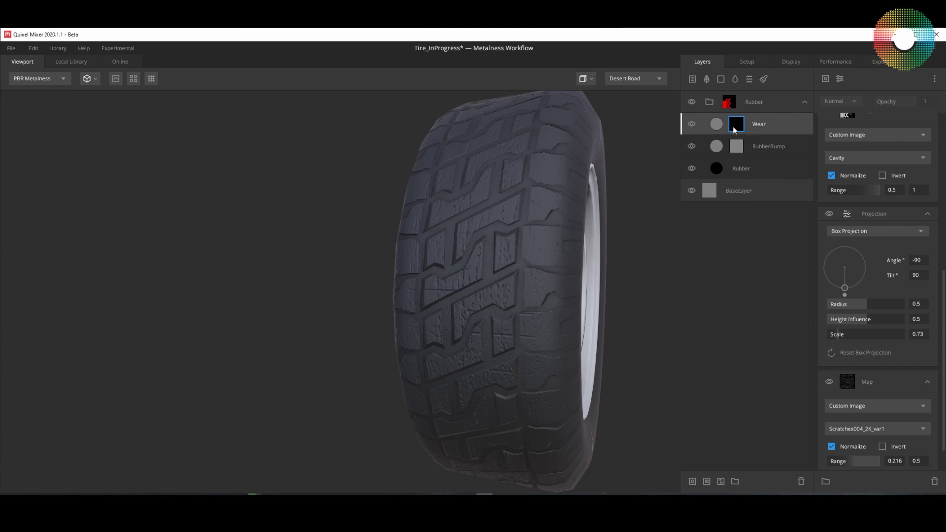
- Lower the scale of the scratch map's box projection in the Wear mask to 0.616
{"action": "scroll", "coordinate": [907, 361], "scroll_direction": "down", "scroll_amount": 2}
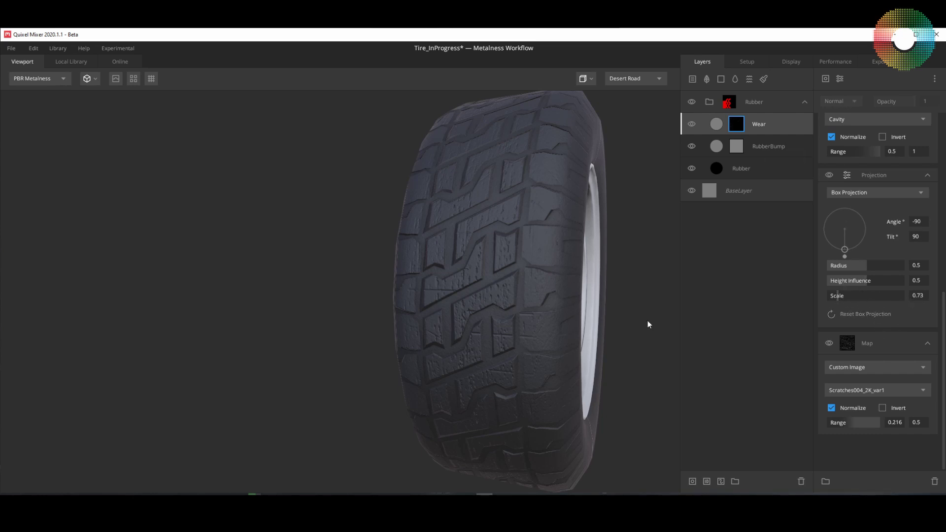
{"action": "scroll", "coordinate": [648, 323], "scroll_direction": "up", "scroll_amount": 3}
{"action": "left_click_drag", "start_coordinate": [837, 296], "coordinate": [835, 297]}
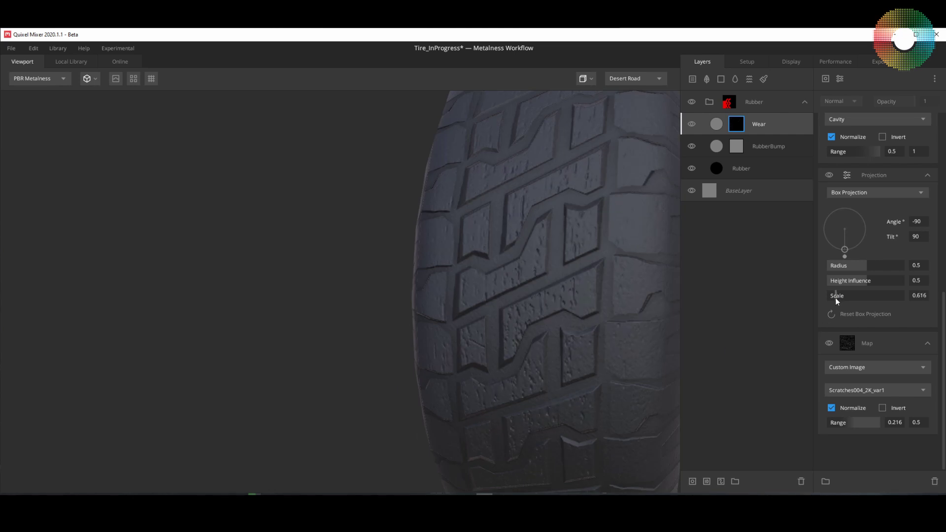
- Examine the rescaled scratches on the tire's tread and sidewall from several angles and distances
{"action": "scroll", "coordinate": [561, 372], "scroll_direction": "down", "scroll_amount": 5}
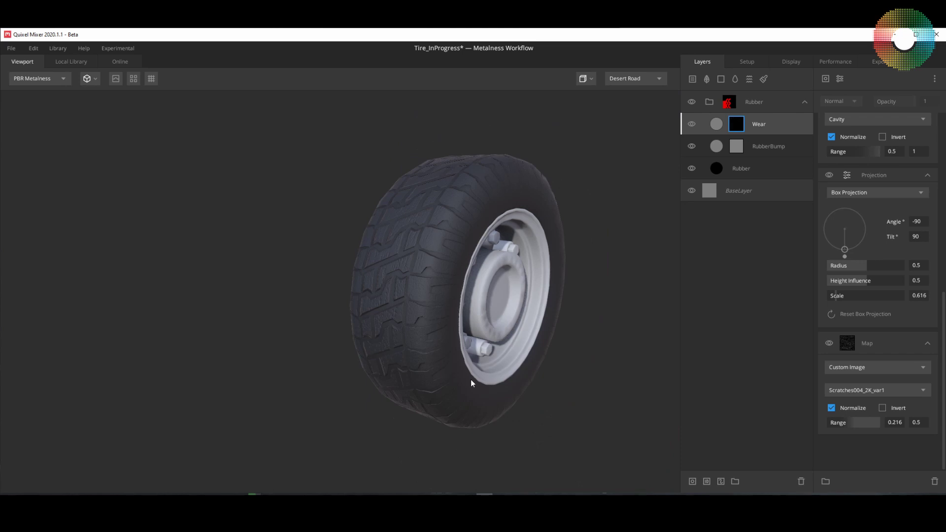
{"action": "left_click_drag", "start_coordinate": [471, 382], "coordinate": [437, 312]}
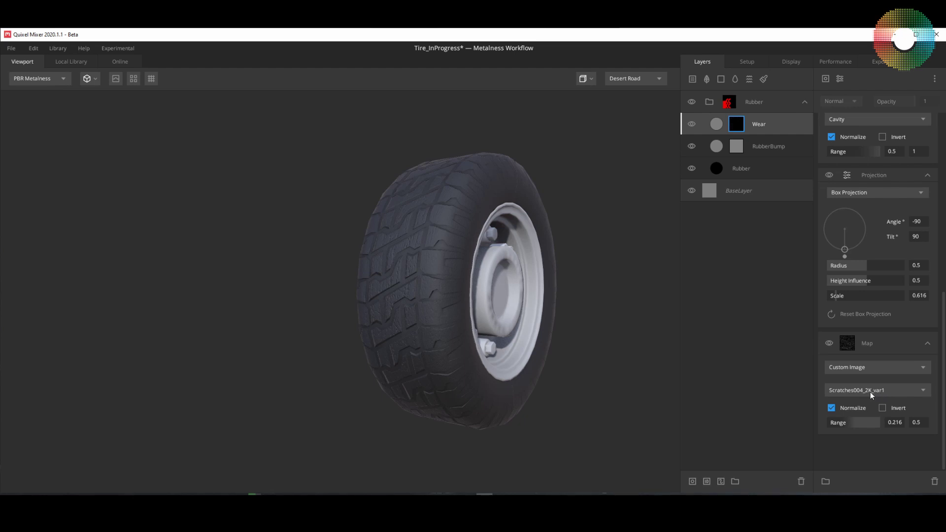
{"action": "left_click_drag", "start_coordinate": [559, 365], "coordinate": [591, 365]}
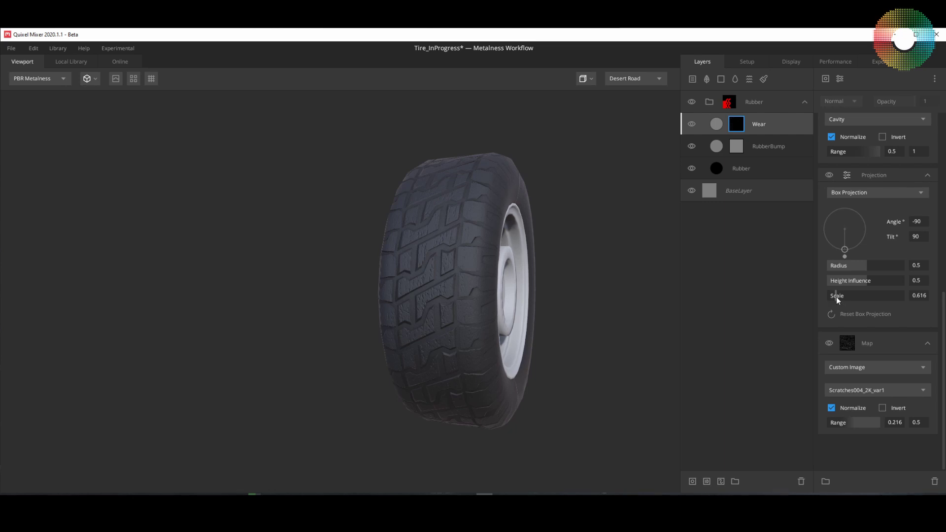
{"action": "left_click_drag", "start_coordinate": [663, 324], "coordinate": [527, 341]}
{"action": "scroll", "coordinate": [527, 341], "scroll_direction": "up", "scroll_amount": 3}
{"action": "scroll", "coordinate": [539, 343], "scroll_direction": "down", "scroll_amount": 2}
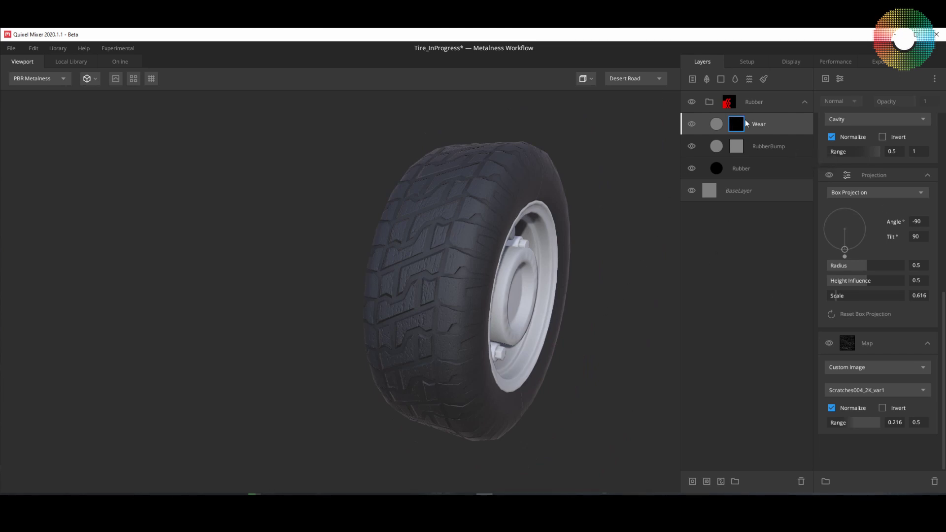
{"action": "scroll", "coordinate": [517, 367], "scroll_direction": "up", "scroll_amount": 3}
{"action": "left_click_drag", "start_coordinate": [517, 367], "coordinate": [536, 389]}
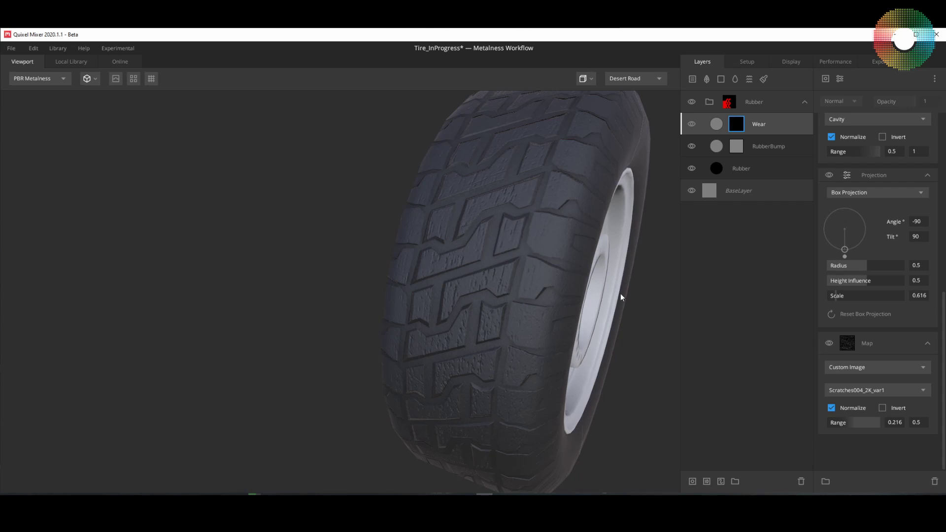
{"action": "left_click_drag", "start_coordinate": [620, 294], "coordinate": [581, 262]}
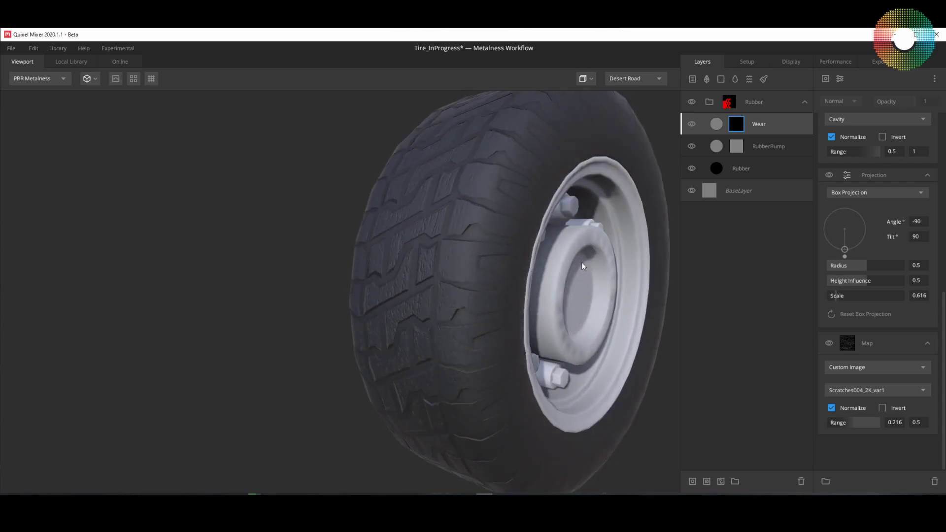
- Add a solid layer above Wear in the Rubber group and name it EdgeDamage
{"action": "left_click", "coordinate": [720, 78]}
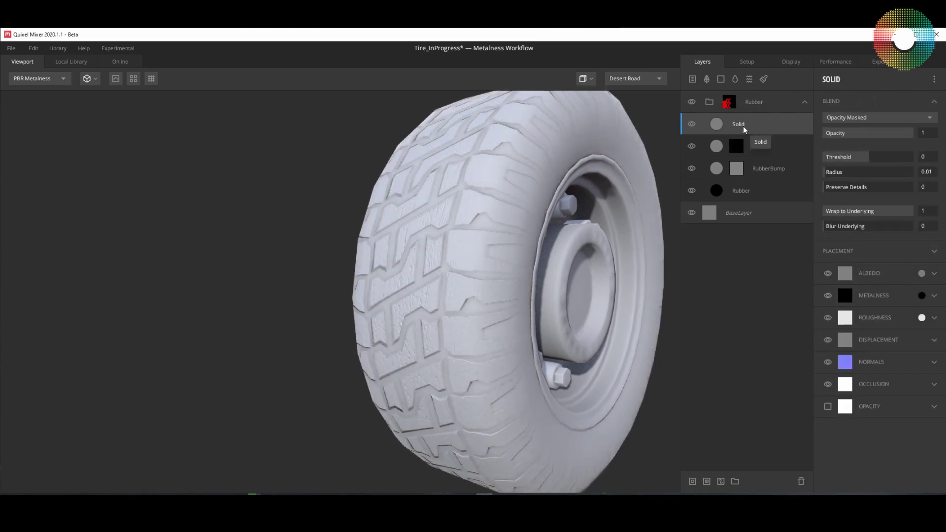
{"action": "double_click", "coordinate": [744, 127]}
{"action": "type", "text": "EdgeDamage"}
{"action": "key", "text": "Return"}
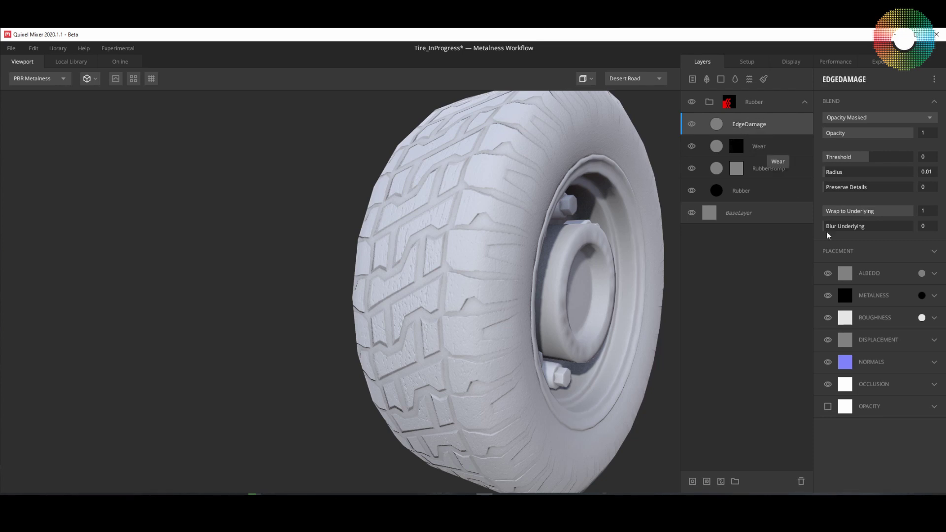
- Turn off the albedo, metalness and roughness channels of the EdgeDamage layer
{"action": "left_click", "coordinate": [827, 273]}
{"action": "left_click", "coordinate": [827, 296]}
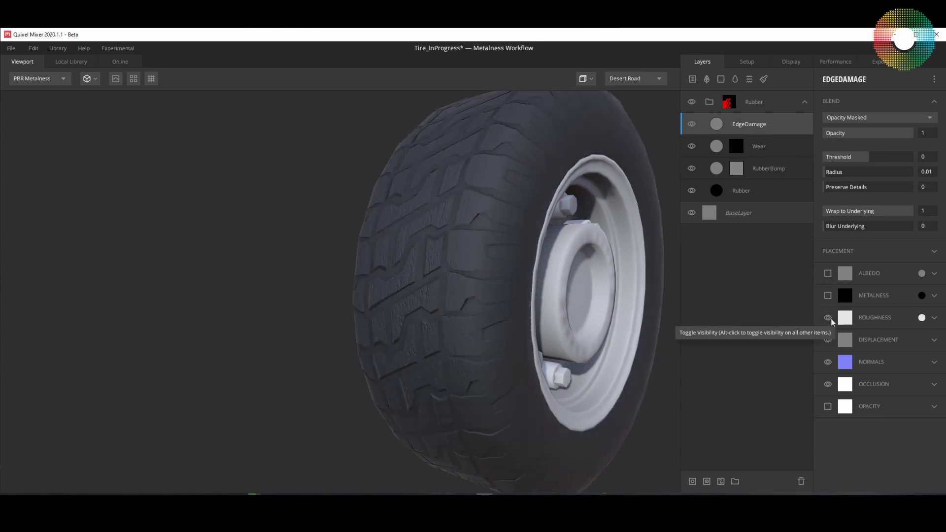
{"action": "left_click", "coordinate": [827, 318]}
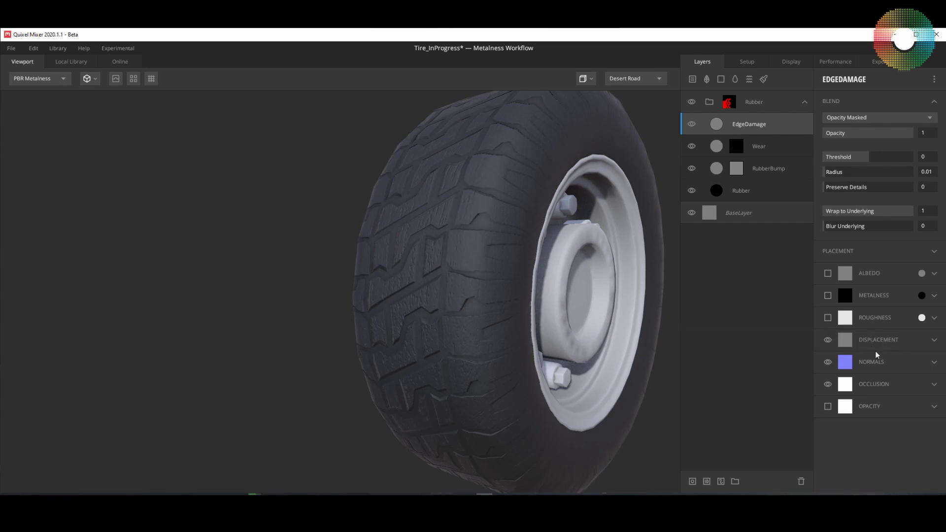
- Add a mask stack to the EdgeDamage layer and give it a Worley 3 noise component
{"action": "left_click_drag", "start_coordinate": [574, 337], "coordinate": [592, 349]}
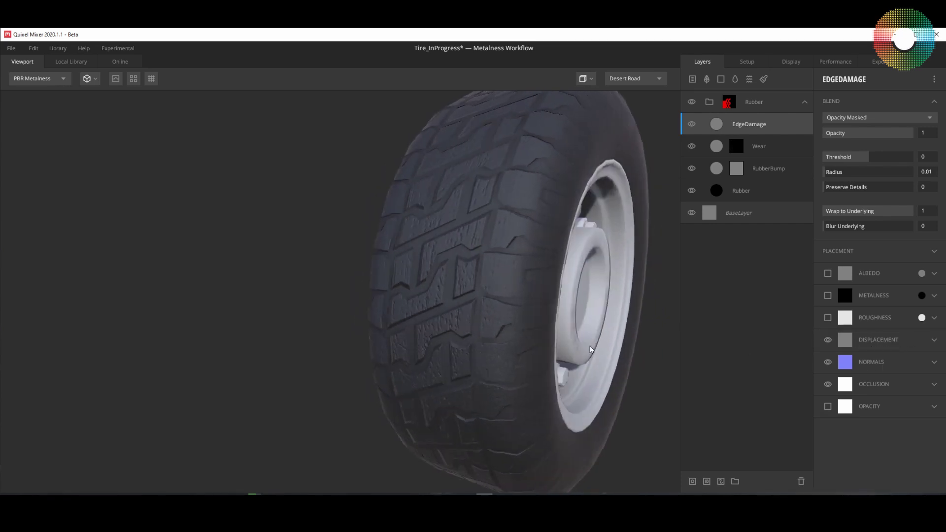
{"action": "right_click", "coordinate": [736, 129]}
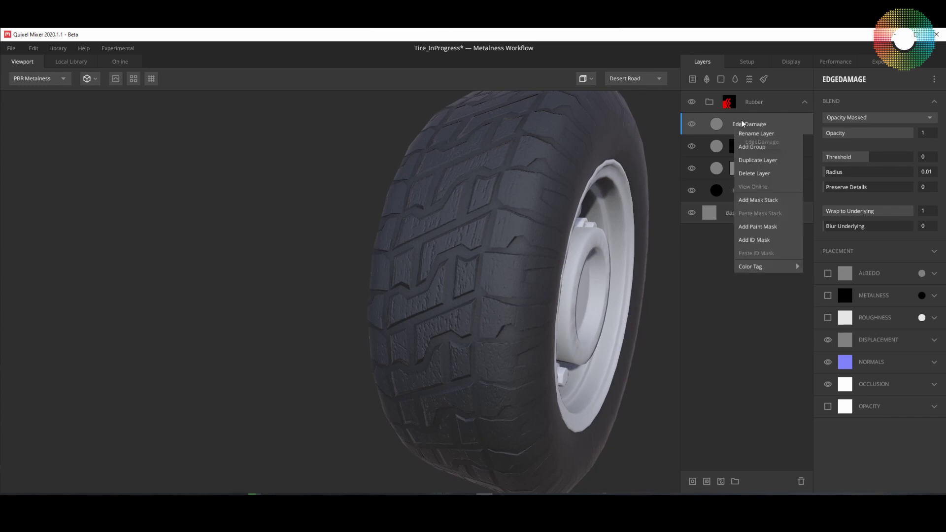
{"action": "left_click", "coordinate": [761, 201]}
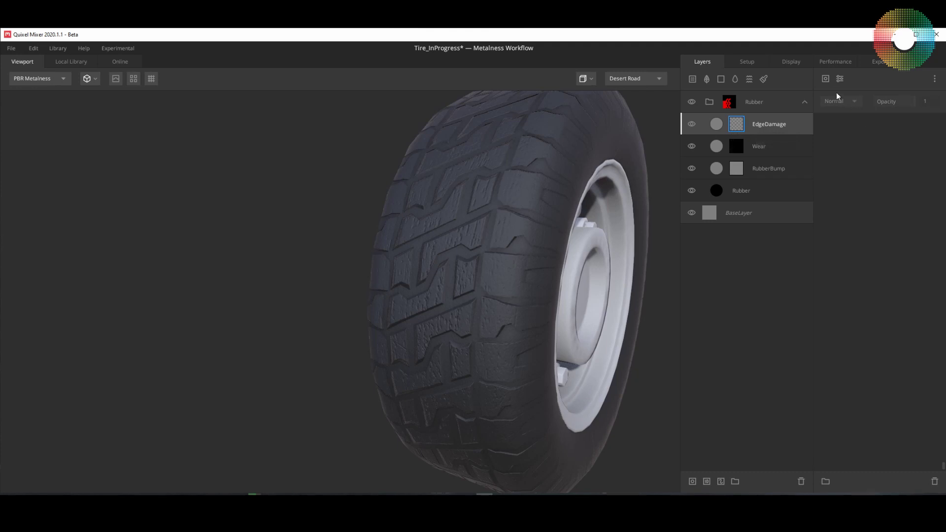
{"action": "left_click", "coordinate": [825, 79]}
{"action": "mouse_move", "coordinate": [832, 118]}
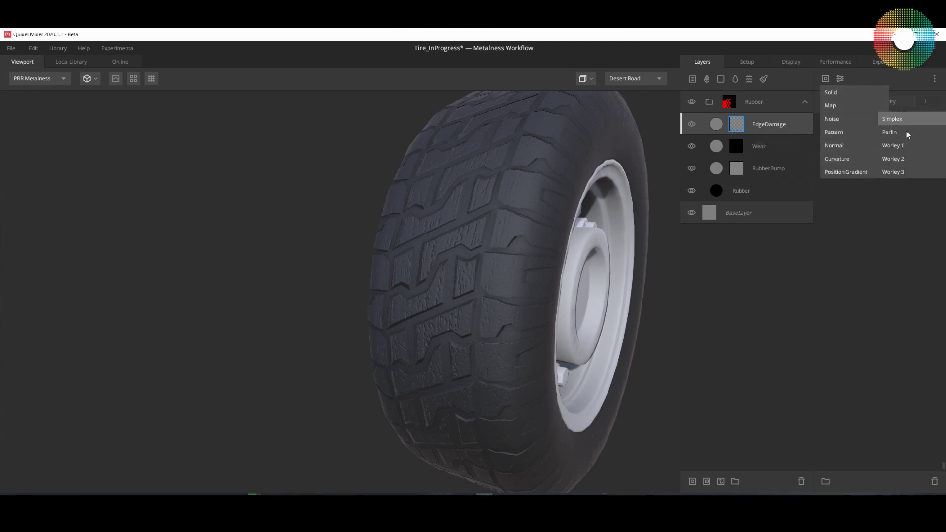
{"action": "left_click", "coordinate": [899, 172]}
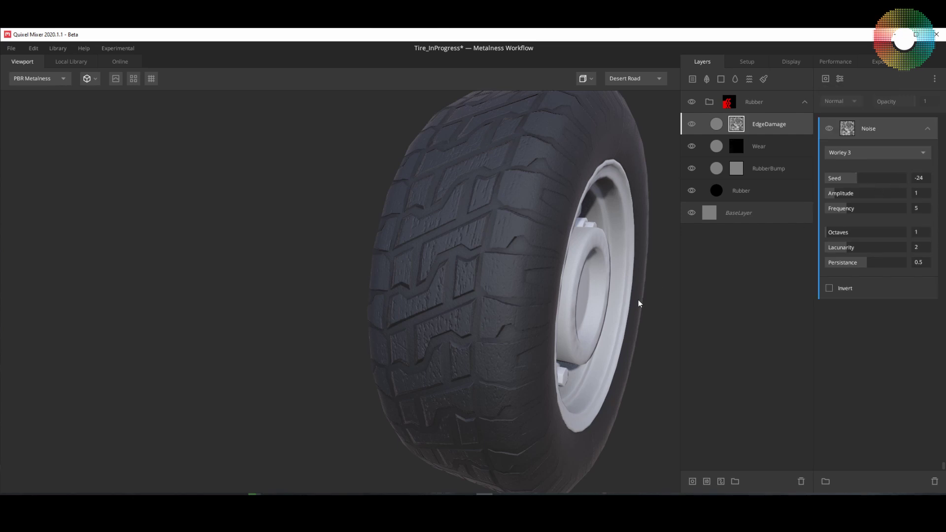
- Display the layer mask on the tire and set the noise's Seed to 66, Amplitude to 2.271 and Frequency to 17.37
{"action": "left_click_drag", "start_coordinate": [637, 299], "coordinate": [596, 282]}
{"action": "key", "text": "m"}
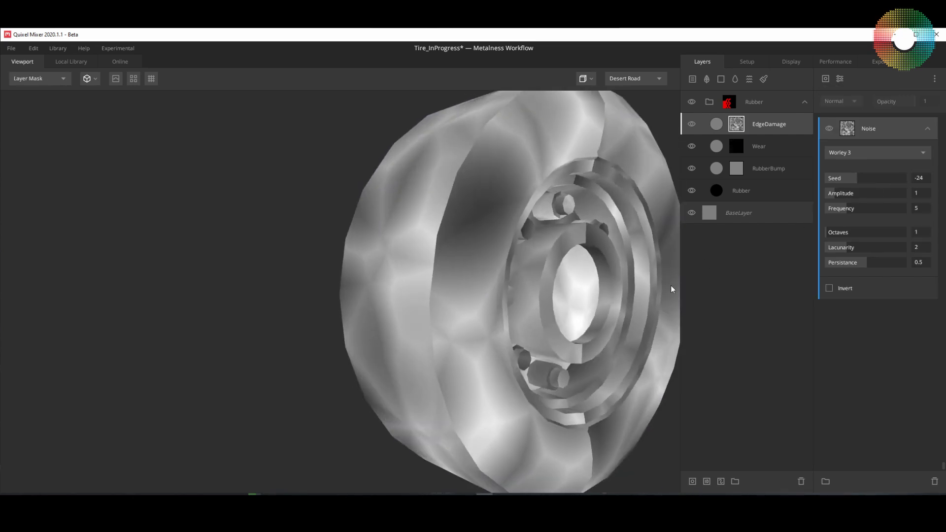
{"action": "left_click_drag", "start_coordinate": [861, 179], "coordinate": [892, 179]}
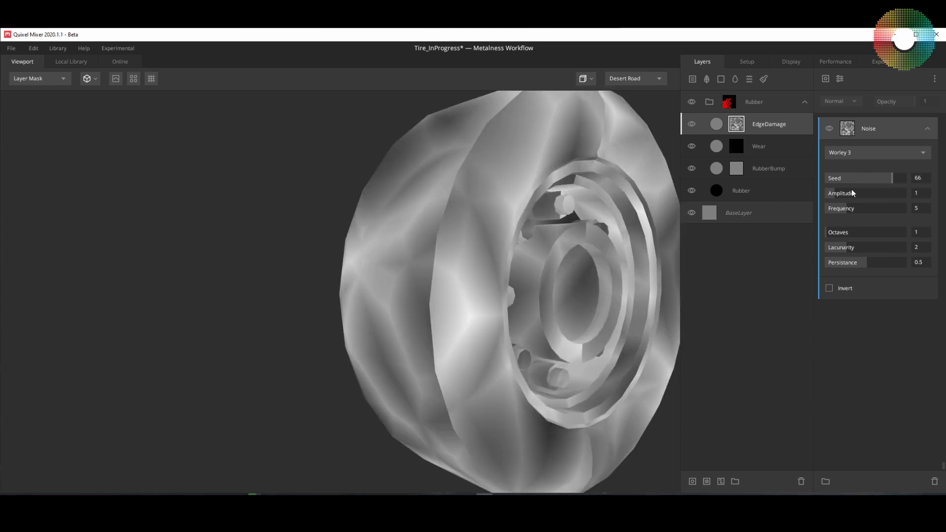
{"action": "left_click_drag", "start_coordinate": [834, 195], "coordinate": [844, 196]}
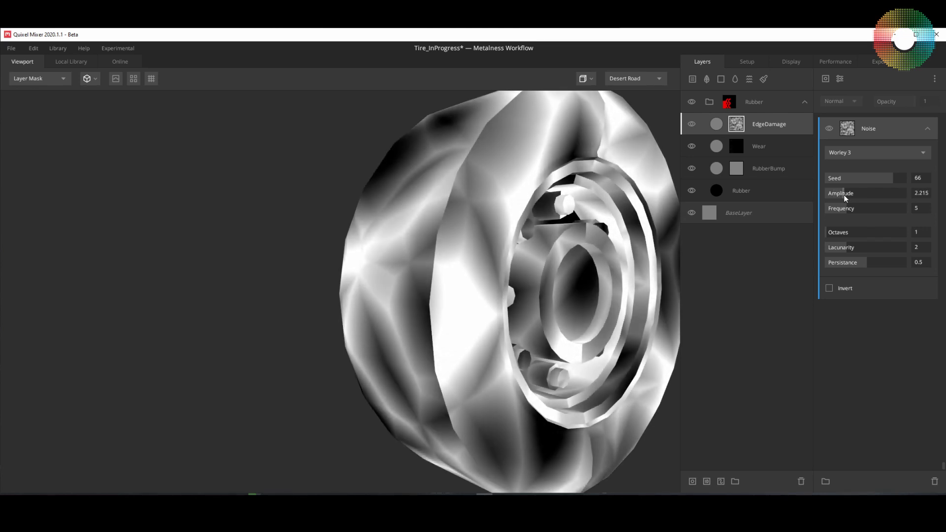
{"action": "left_click_drag", "start_coordinate": [844, 195], "coordinate": [845, 195]}
{"action": "left_click_drag", "start_coordinate": [846, 208], "coordinate": [894, 209]}
- Set the Worley noise's Octaves to 6, Lacunarity to 2.243 and Persistance to 0.403
{"action": "left_click_drag", "start_coordinate": [590, 269], "coordinate": [534, 171]}
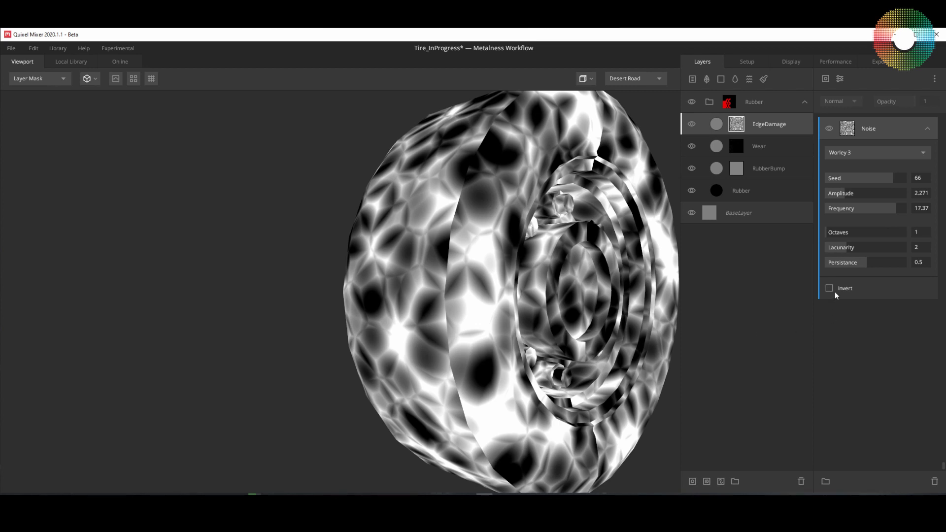
{"action": "left_click_drag", "start_coordinate": [826, 232], "coordinate": [856, 233]}
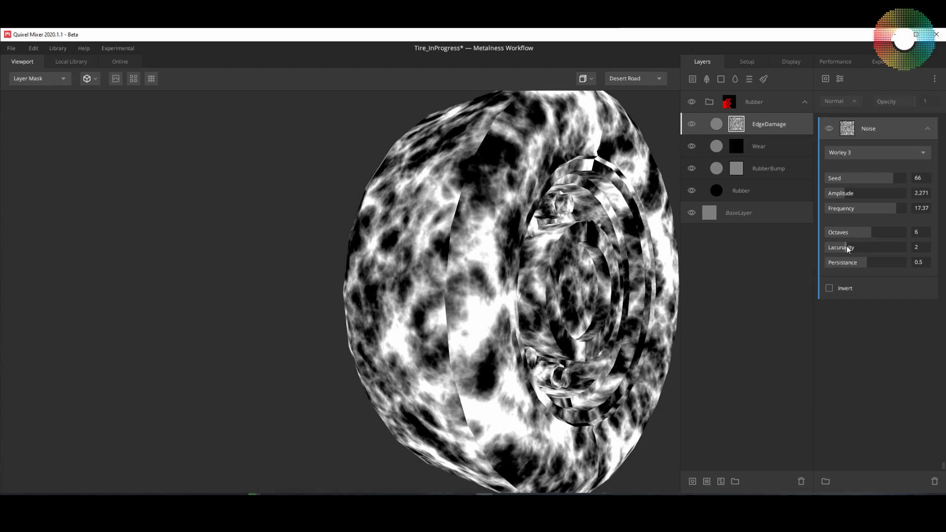
{"action": "left_click_drag", "start_coordinate": [846, 246], "coordinate": [856, 246]}
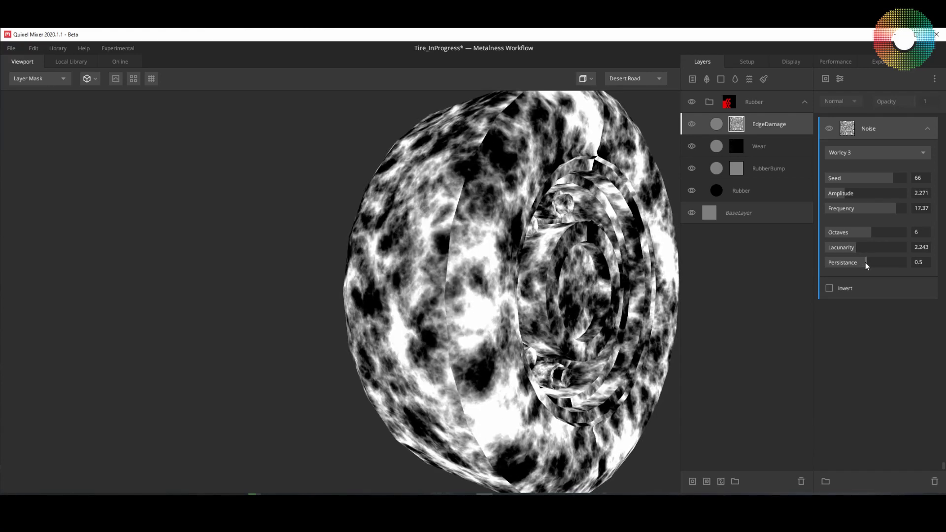
{"action": "left_click_drag", "start_coordinate": [864, 262], "coordinate": [861, 262]}
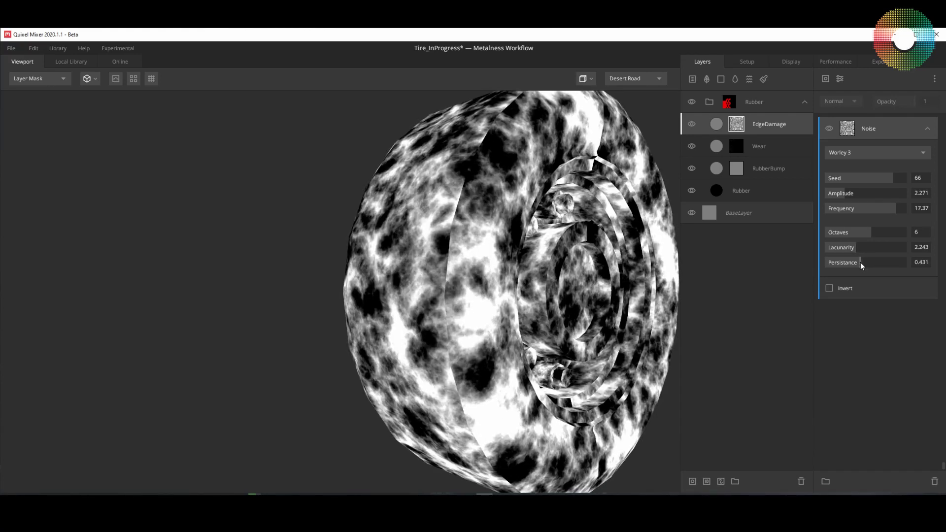
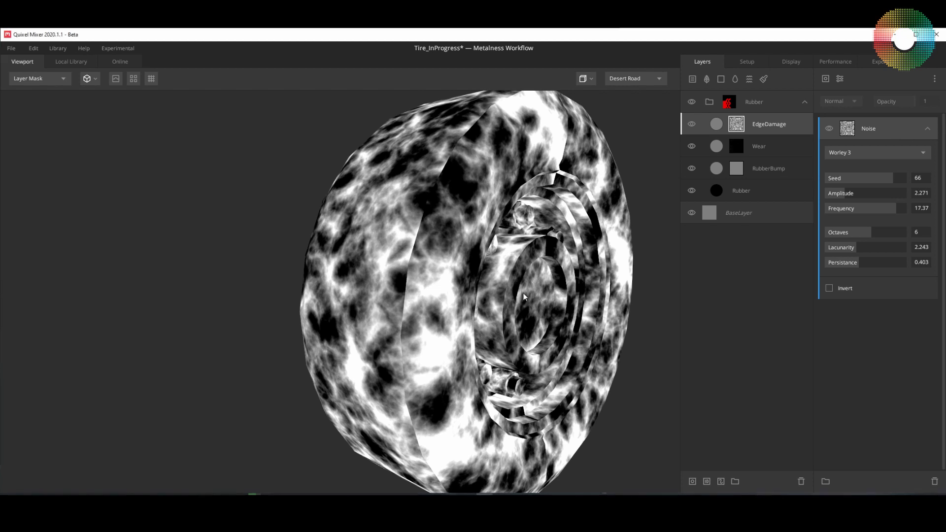
- Add a Curvature component above the noise in the EdgeDamage mask stack
{"action": "mouse_move", "coordinate": [471, 299]}
{"action": "left_mouse_down"}
{"action": "mouse_move", "coordinate": [447, 296]}
{"action": "mouse_move", "coordinate": [474, 291]}
{"action": "left_mouse_up"}
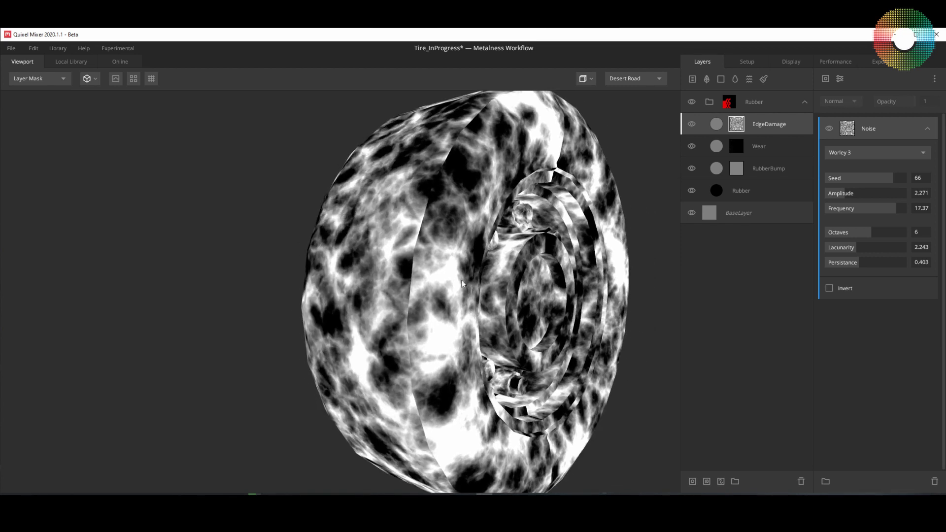
{"action": "left_click", "coordinate": [826, 78]}
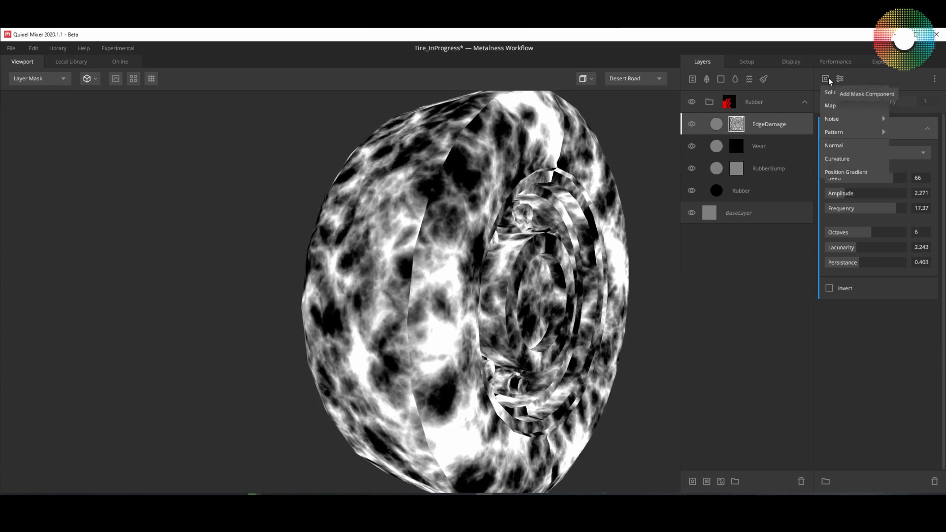
{"action": "left_click", "coordinate": [852, 160]}
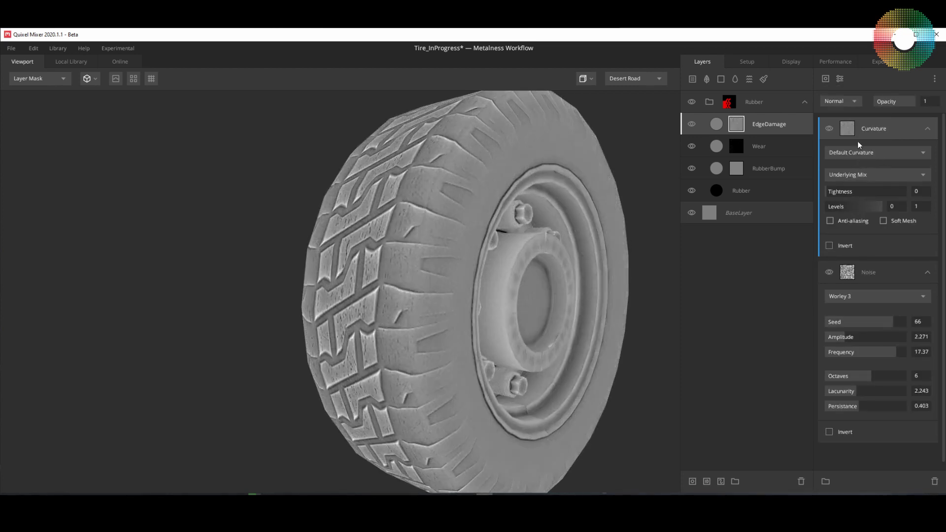
- Check the base layer's curvature map slot and review the source and type options of the EdgeDamage mask's Curvature component
{"action": "left_click", "coordinate": [763, 214]}
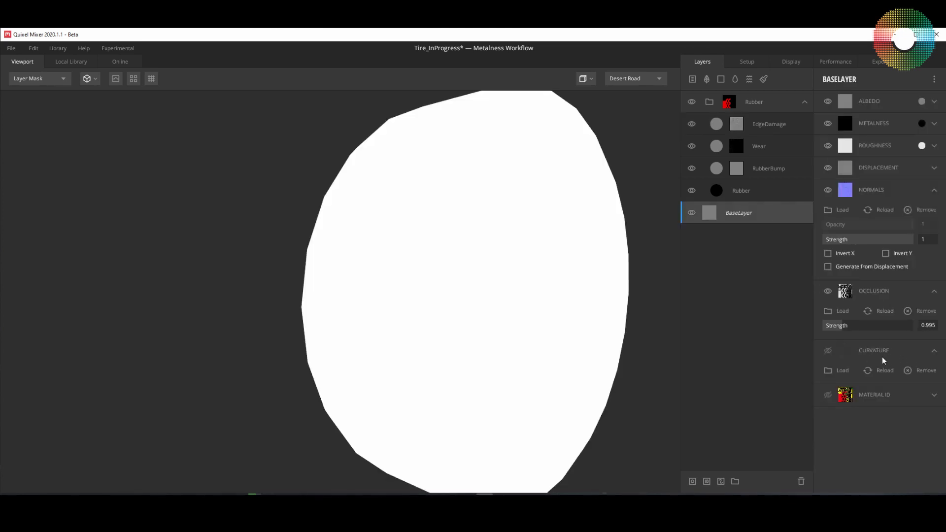
{"action": "left_click", "coordinate": [742, 127]}
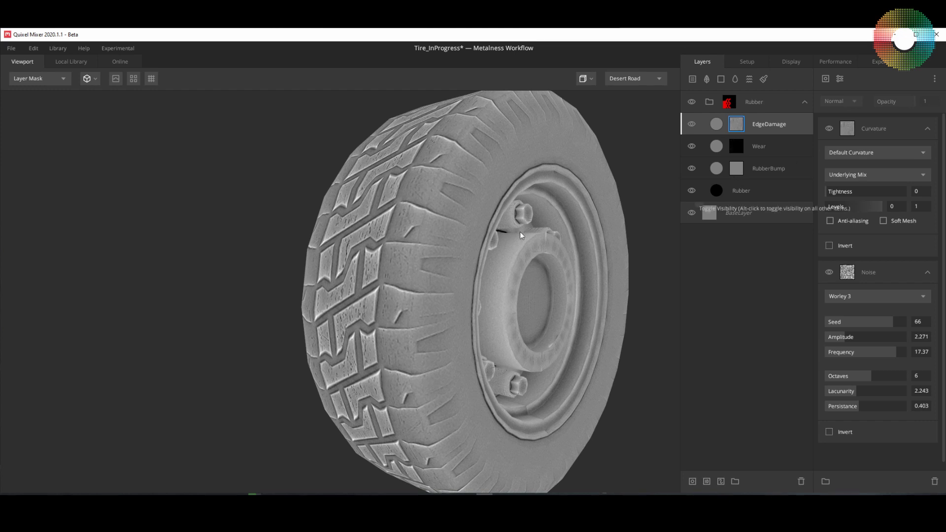
{"action": "left_click_drag", "start_coordinate": [519, 232], "coordinate": [477, 220]}
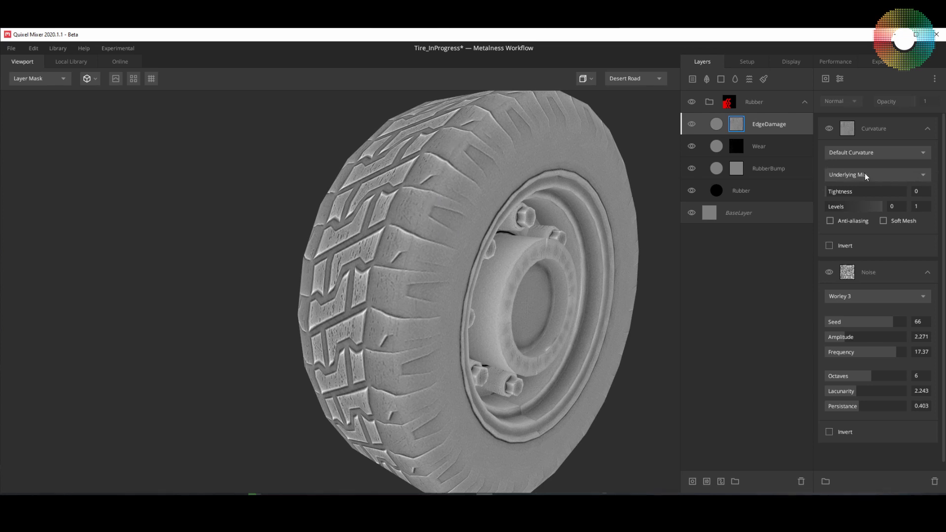
{"action": "left_click", "coordinate": [923, 174]}
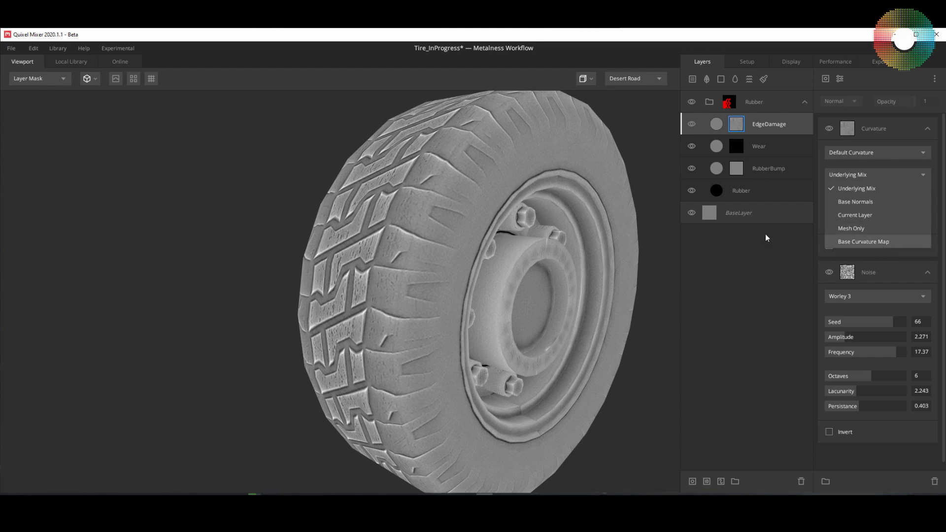
{"action": "left_click", "coordinate": [937, 158]}
{"action": "left_click", "coordinate": [923, 153]}
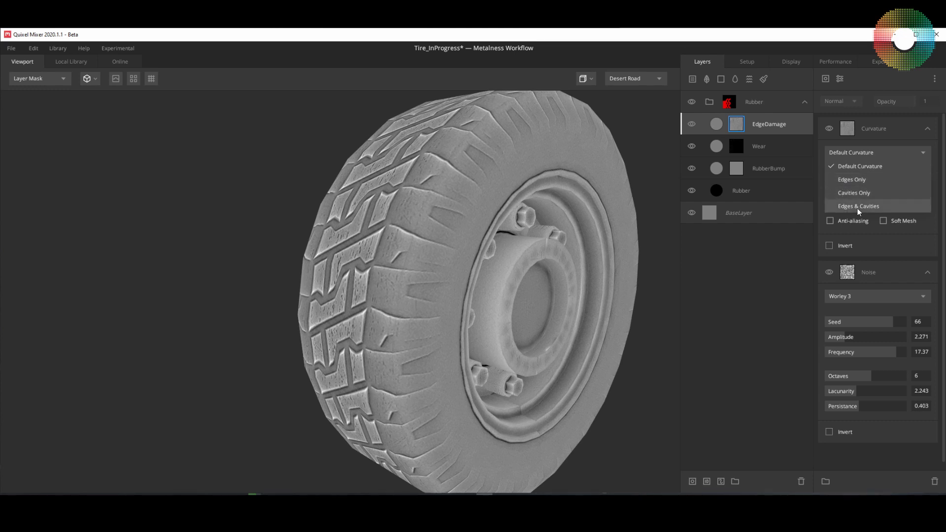
{"action": "left_click", "coordinate": [936, 146]}
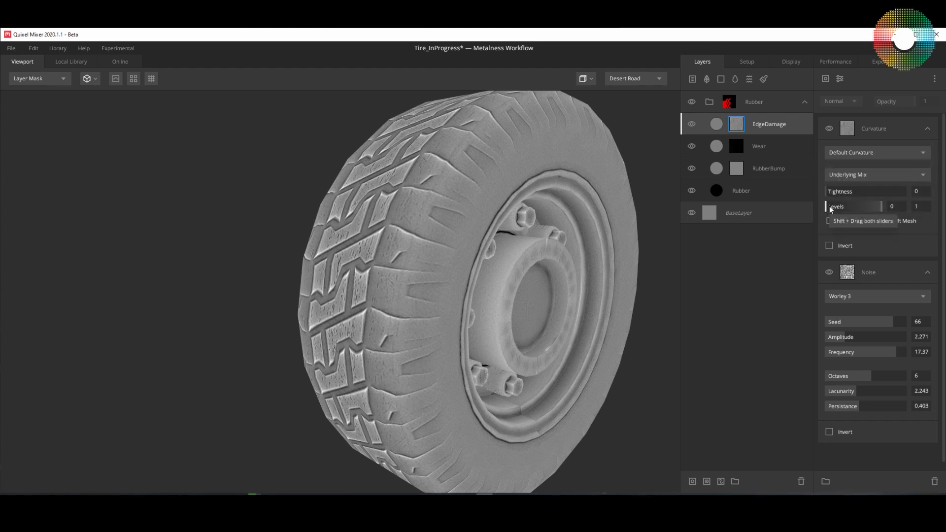
- Raise the lower Levels value of the Curvature component to 0.508 and inspect the isolated tread edges up close
{"action": "left_click_drag", "start_coordinate": [825, 207], "coordinate": [850, 211]}
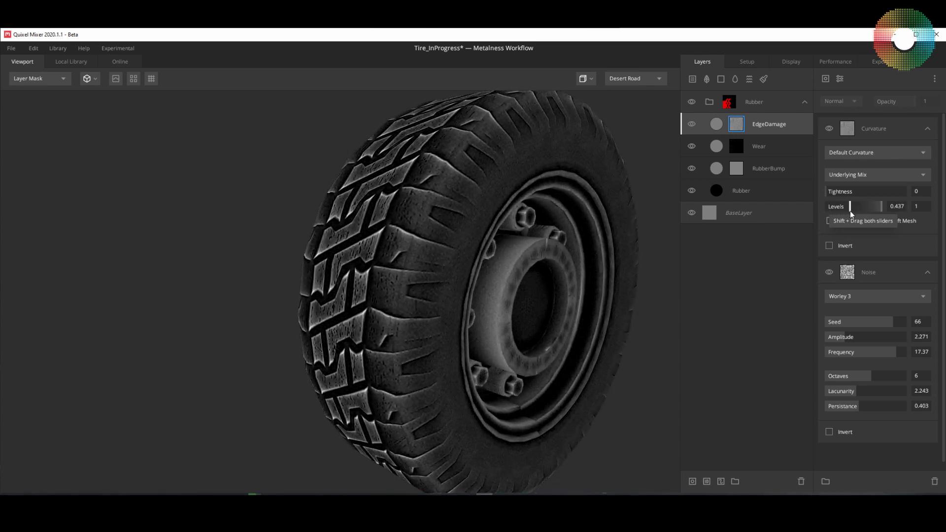
{"action": "left_click_drag", "start_coordinate": [850, 211], "coordinate": [853, 211]}
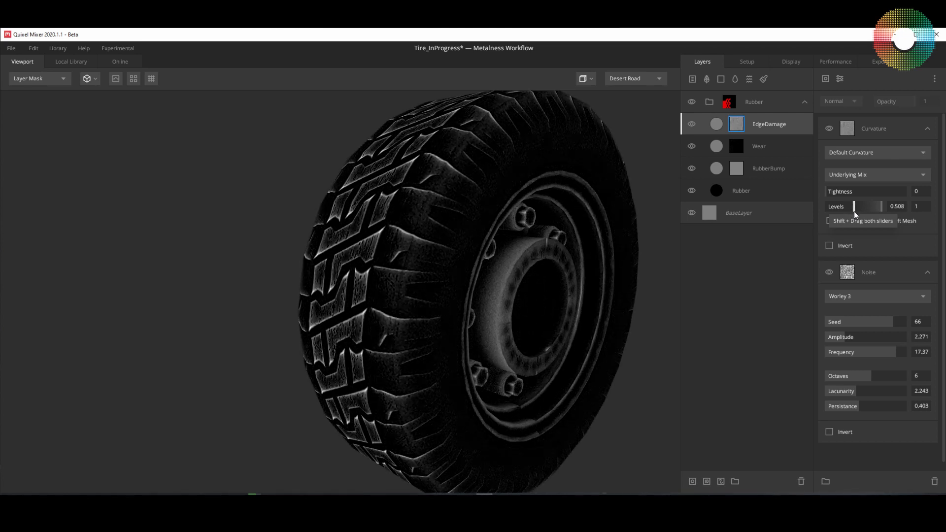
{"action": "left_click_drag", "start_coordinate": [498, 249], "coordinate": [542, 251]}
{"action": "scroll", "coordinate": [532, 253], "scroll_direction": "up", "scroll_amount": 3}
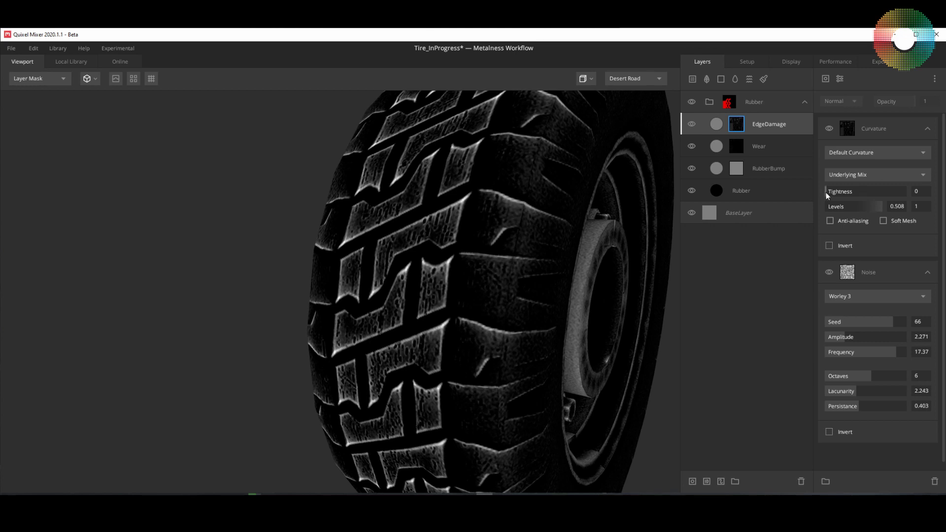
- Set the EdgeDamage mask's Curvature component to a Tightness of 0.801 and a lower Levels value of 0.595
{"action": "left_click_drag", "start_coordinate": [827, 191], "coordinate": [882, 191]}
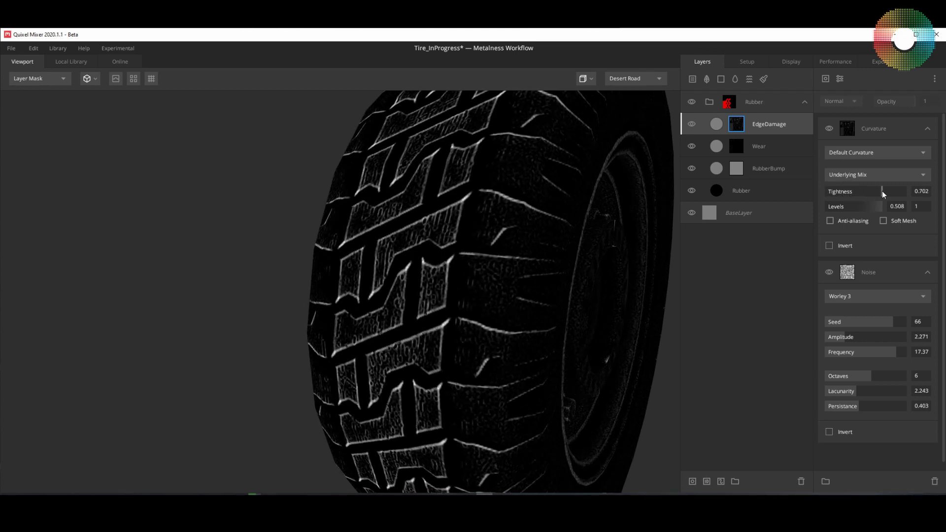
{"action": "left_click_drag", "start_coordinate": [882, 191], "coordinate": [889, 190]}
{"action": "left_click_drag", "start_coordinate": [854, 203], "coordinate": [857, 210]}
{"action": "mouse_move", "coordinate": [591, 274]}
{"action": "left_mouse_down"}
{"action": "mouse_move", "coordinate": [570, 302]}
{"action": "mouse_move", "coordinate": [575, 282]}
{"action": "left_mouse_up"}
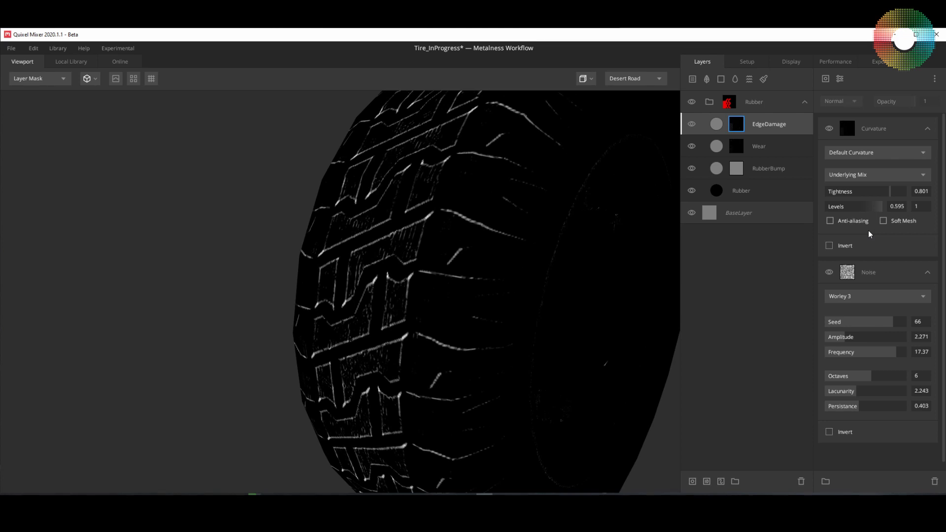
- Blend the Curvature component over the noise with Multiply and inspect the combined edge mask around the tread
{"action": "left_click", "coordinate": [875, 135]}
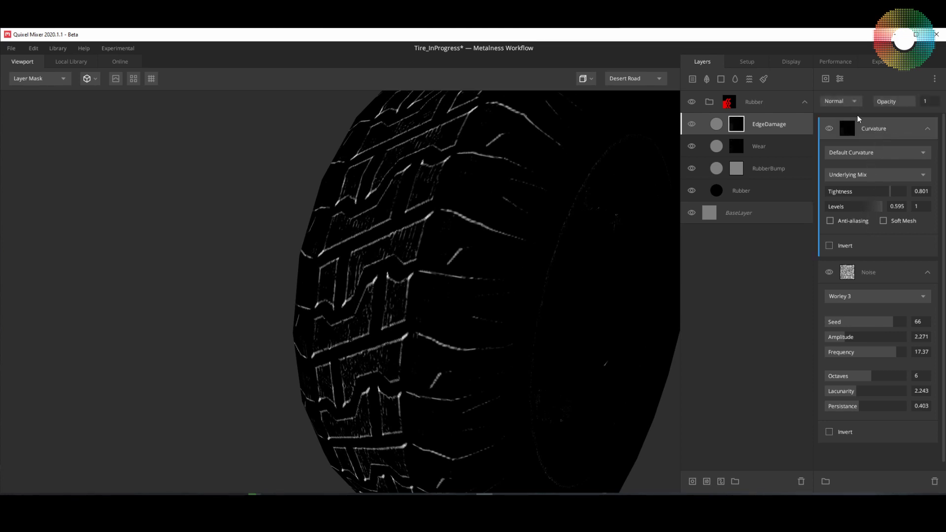
{"action": "left_click", "coordinate": [856, 101]}
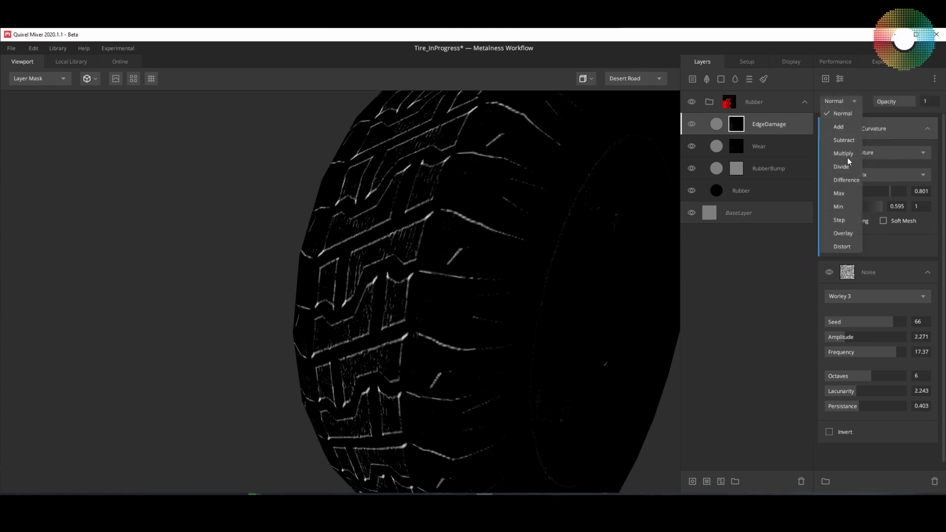
{"action": "left_click", "coordinate": [847, 158]}
{"action": "left_click_drag", "start_coordinate": [467, 340], "coordinate": [435, 270]}
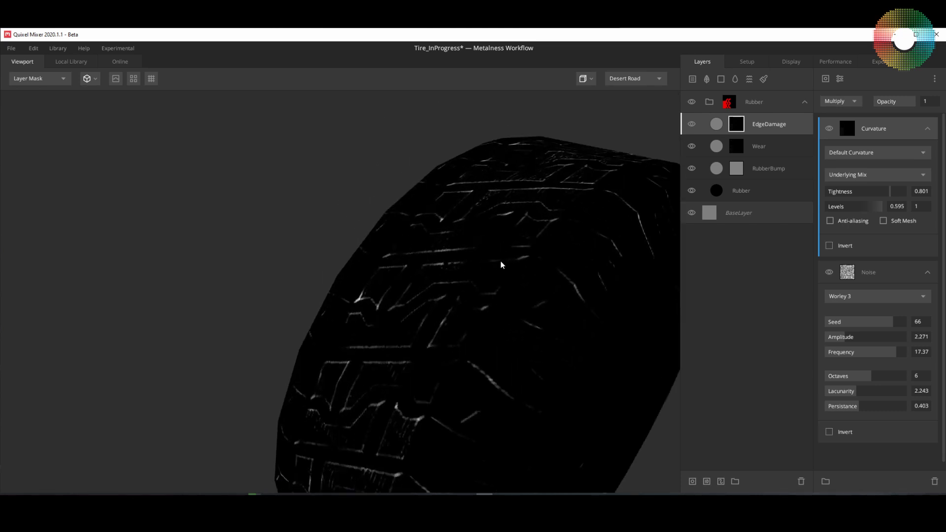
{"action": "left_click_drag", "start_coordinate": [476, 385], "coordinate": [517, 289]}
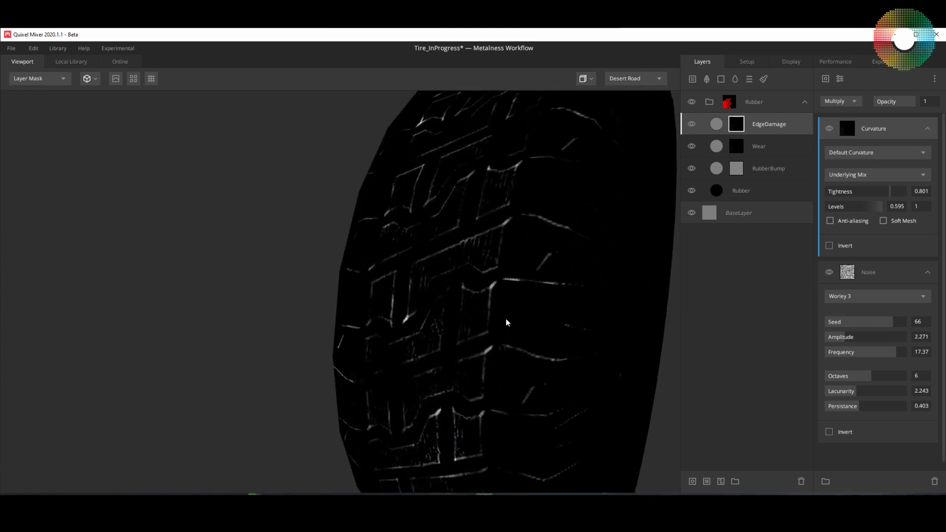
{"action": "left_click_drag", "start_coordinate": [635, 325], "coordinate": [561, 394]}
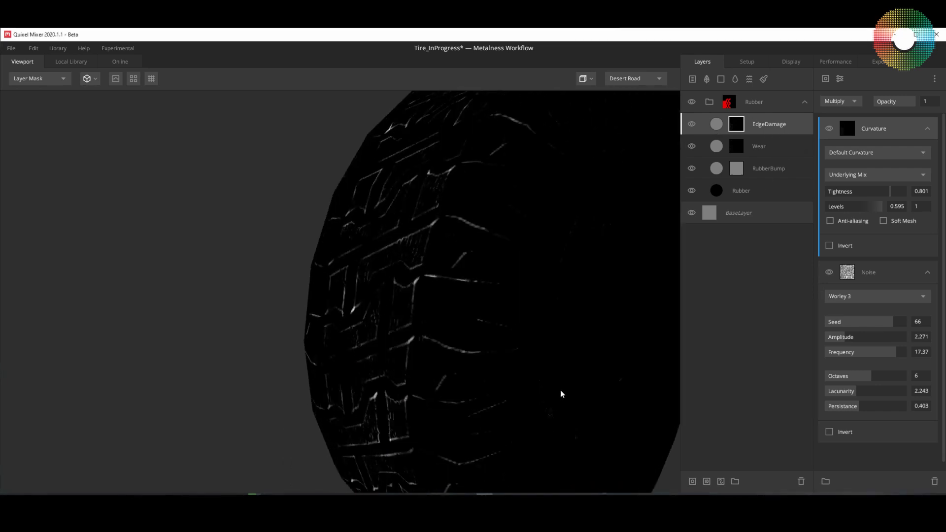
- Return to the PBR Metalness view and set the EdgeDamage layer's Wrap to Underlying to 0.149 and Threshold to -0.07
{"action": "key", "text": "m"}
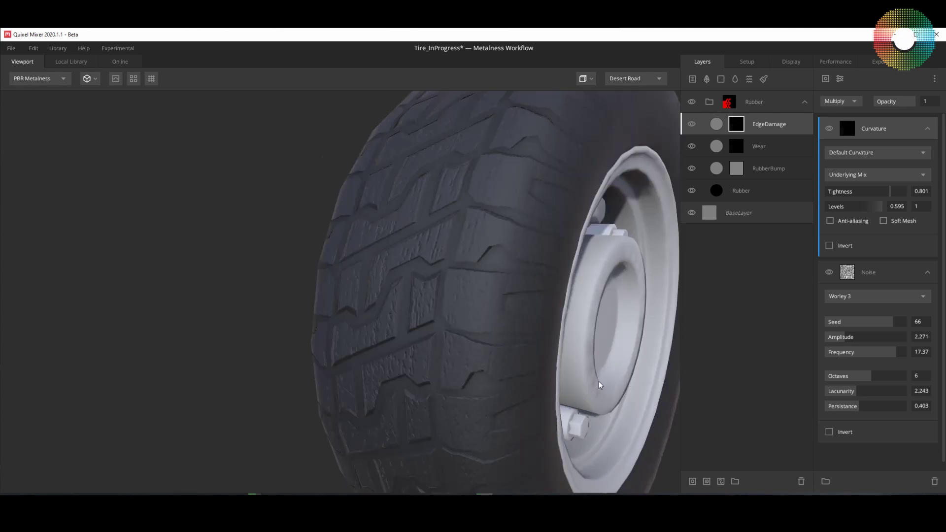
{"action": "left_click", "coordinate": [715, 124]}
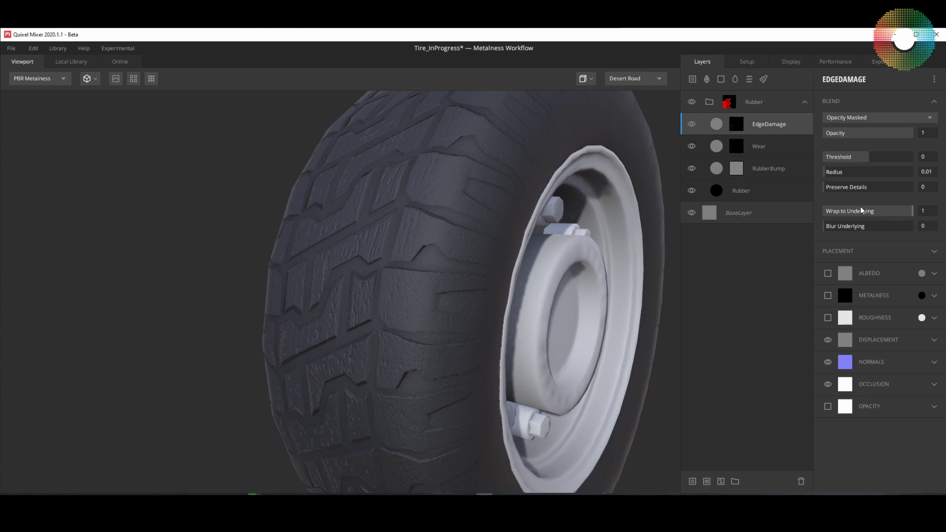
{"action": "left_click_drag", "start_coordinate": [911, 213], "coordinate": [838, 213]}
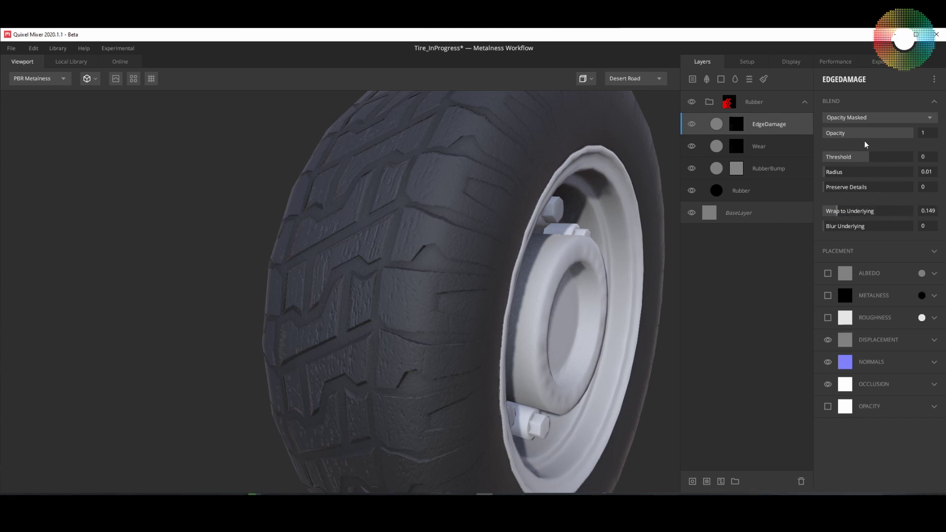
{"action": "left_click_drag", "start_coordinate": [868, 158], "coordinate": [866, 157]}
{"action": "left_click_drag", "start_coordinate": [440, 328], "coordinate": [531, 328]}
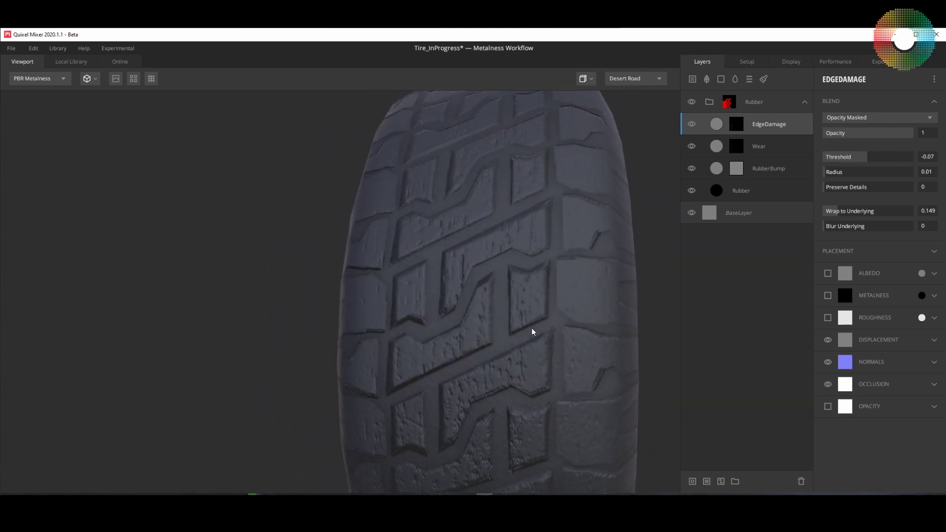
- Compare the tread with and without the EdgeDamage layer and examine the worn edges from several angles
{"action": "left_click", "coordinate": [691, 124]}
{"action": "left_click", "coordinate": [692, 124]}
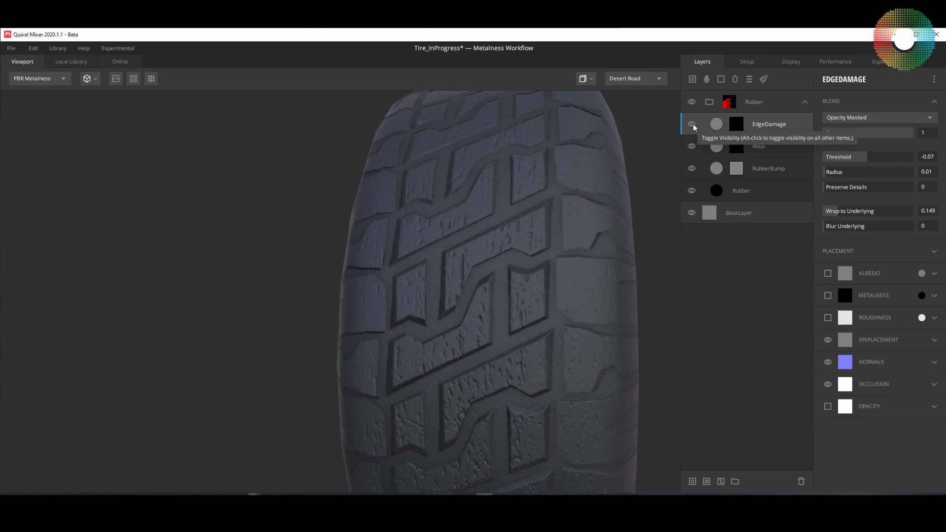
{"action": "left_click_drag", "start_coordinate": [557, 324], "coordinate": [504, 378]}
{"action": "left_click_drag", "start_coordinate": [444, 416], "coordinate": [490, 351]}
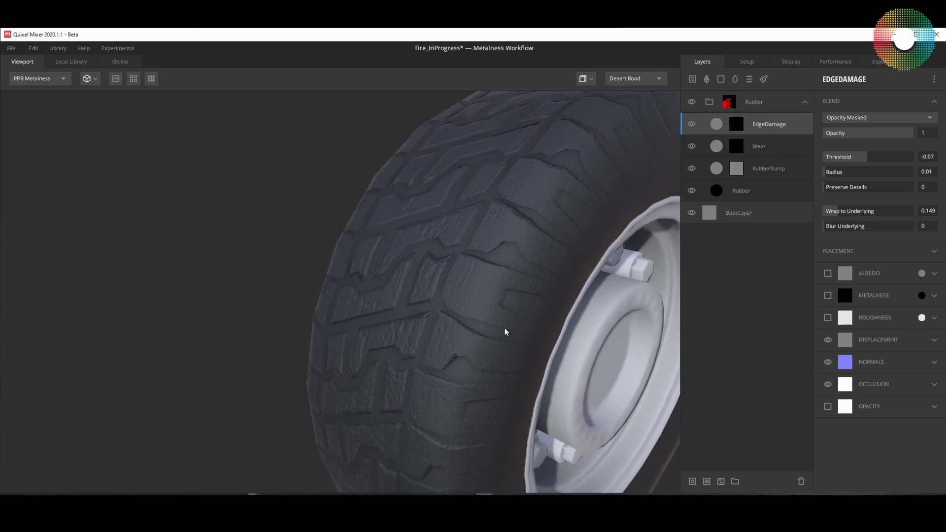
{"action": "left_click_drag", "start_coordinate": [462, 352], "coordinate": [536, 355]}
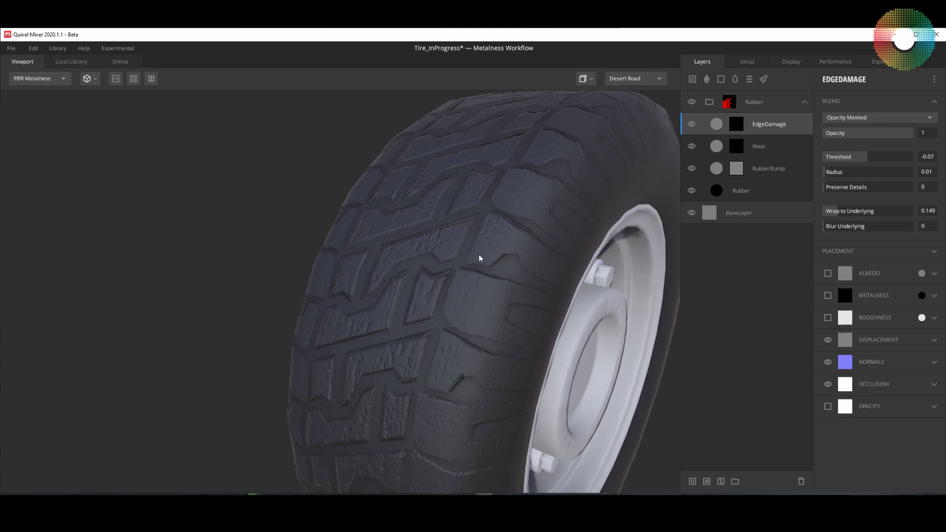
{"action": "left_click_drag", "start_coordinate": [483, 294], "coordinate": [541, 281]}
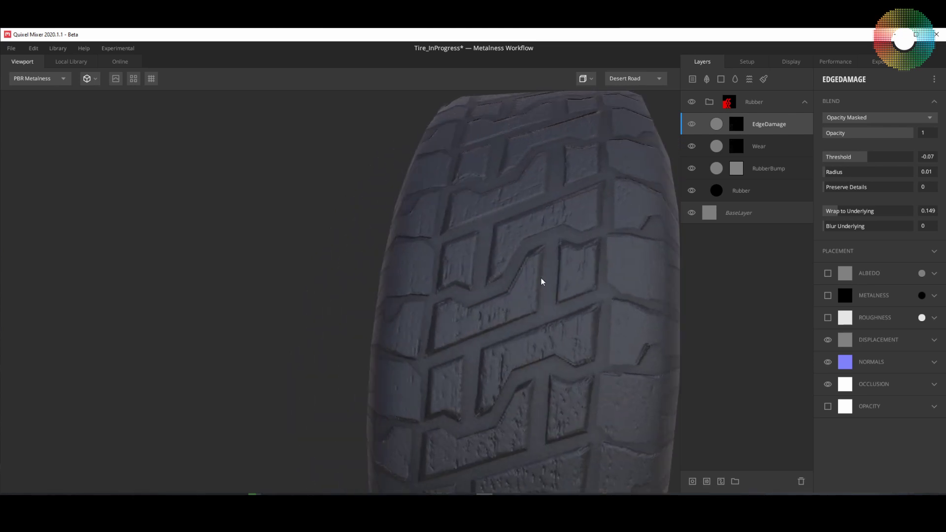
{"action": "left_click_drag", "start_coordinate": [599, 314], "coordinate": [513, 341]}
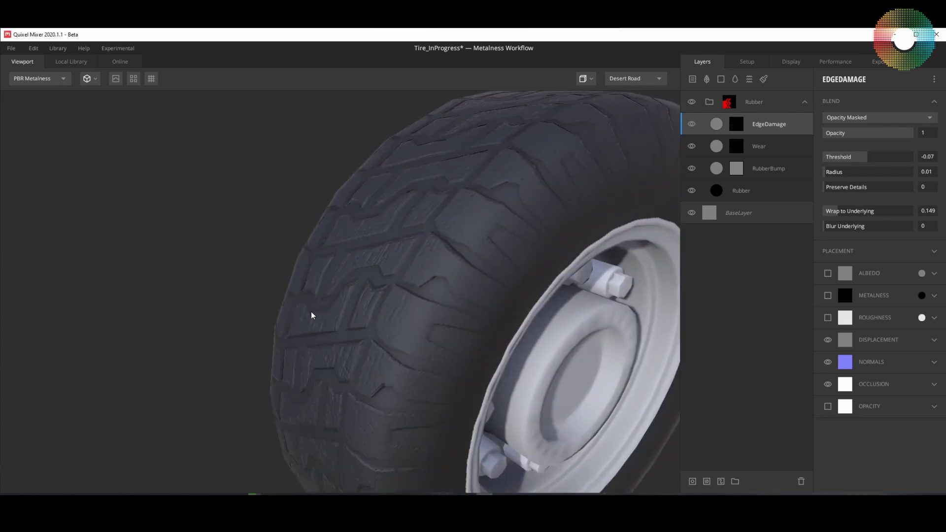
- Add a solid layer above EdgeDamage in the Rubber group and name it Mud
{"action": "right_click", "coordinate": [750, 127]}
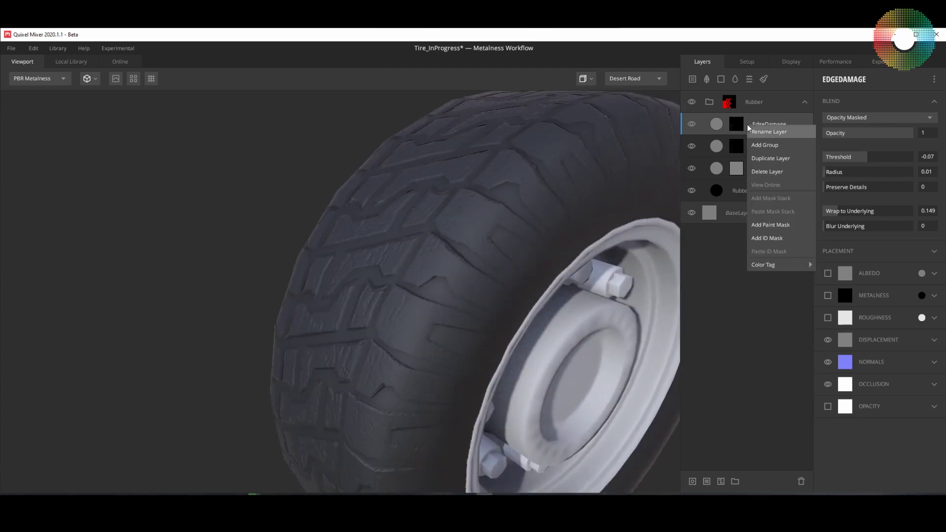
{"action": "left_click", "coordinate": [804, 82]}
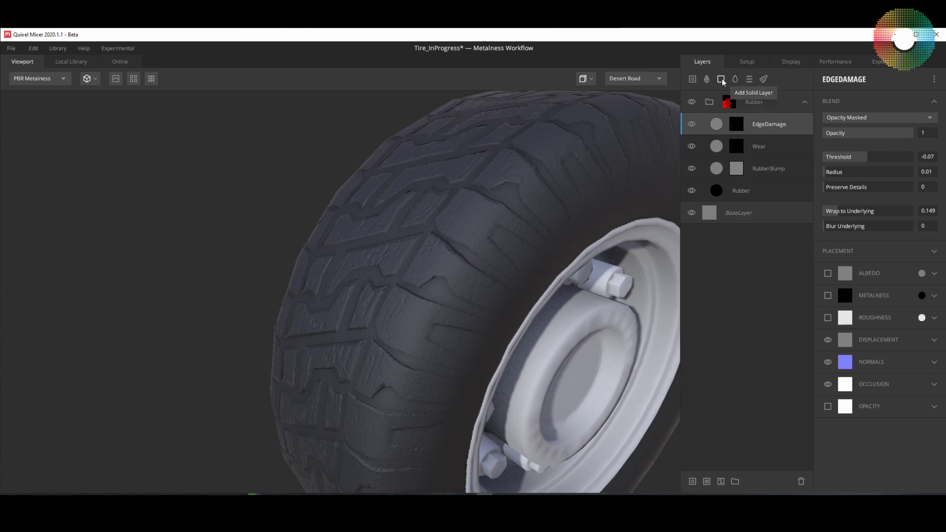
{"action": "left_click", "coordinate": [720, 79]}
{"action": "double_click", "coordinate": [741, 125]}
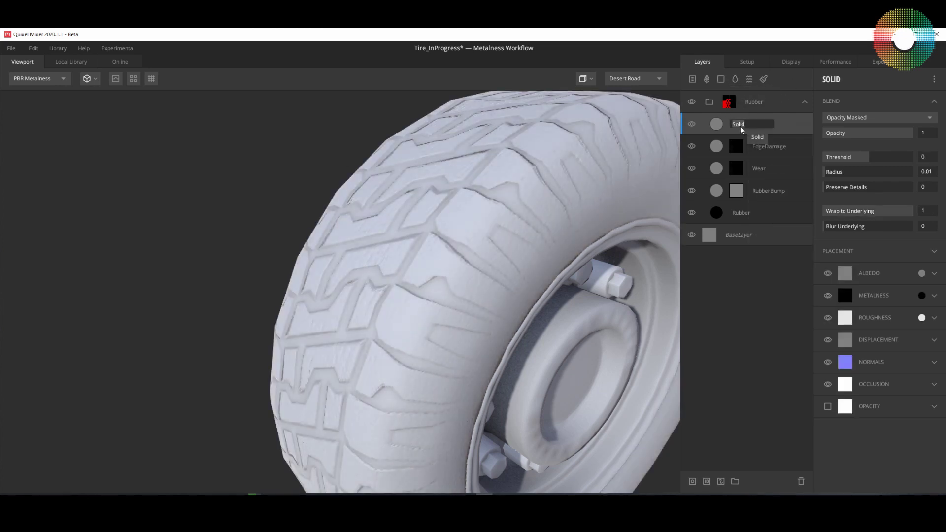
{"action": "type", "text": "Mud"}
{"action": "key", "text": "Return"}
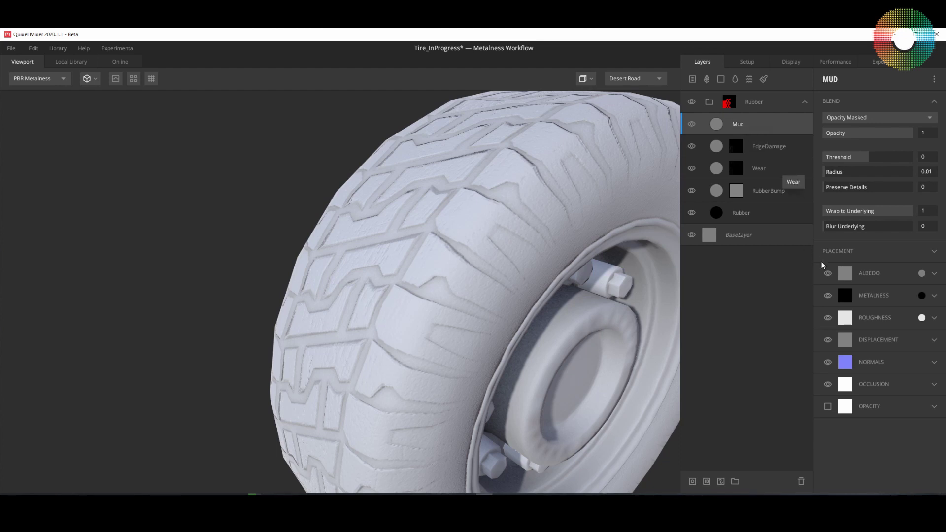
- Turn off the Mud layer's displacement, normals, occlusion and metalness channels
{"action": "left_click", "coordinate": [828, 340]}
{"action": "left_click", "coordinate": [827, 362]}
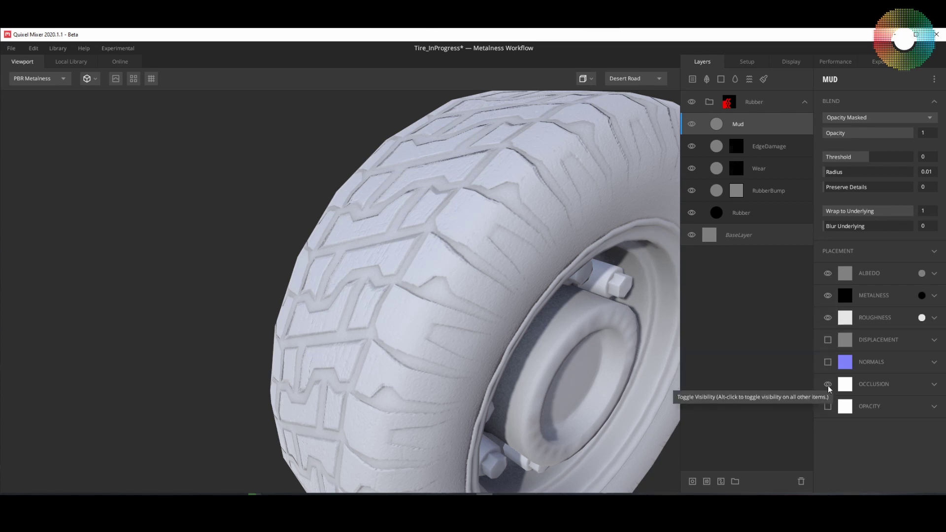
{"action": "left_click", "coordinate": [827, 384]}
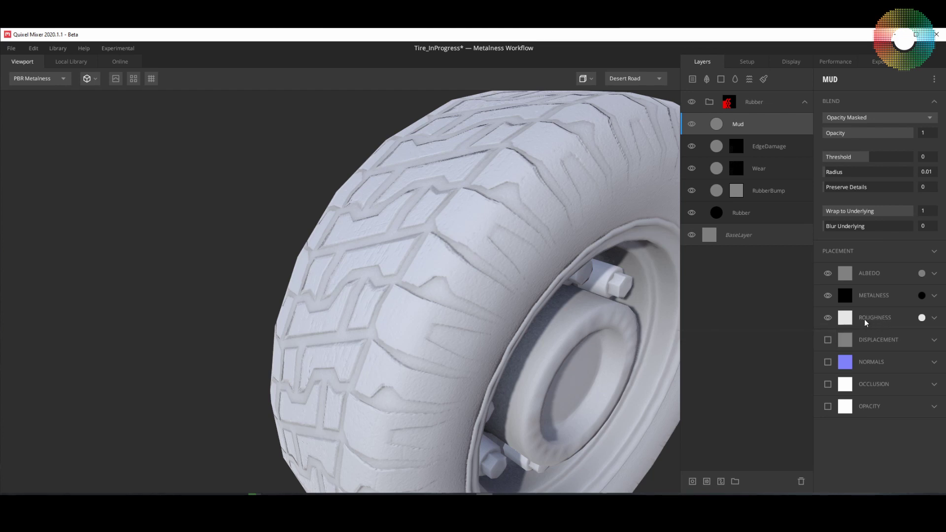
{"action": "left_click", "coordinate": [827, 296]}
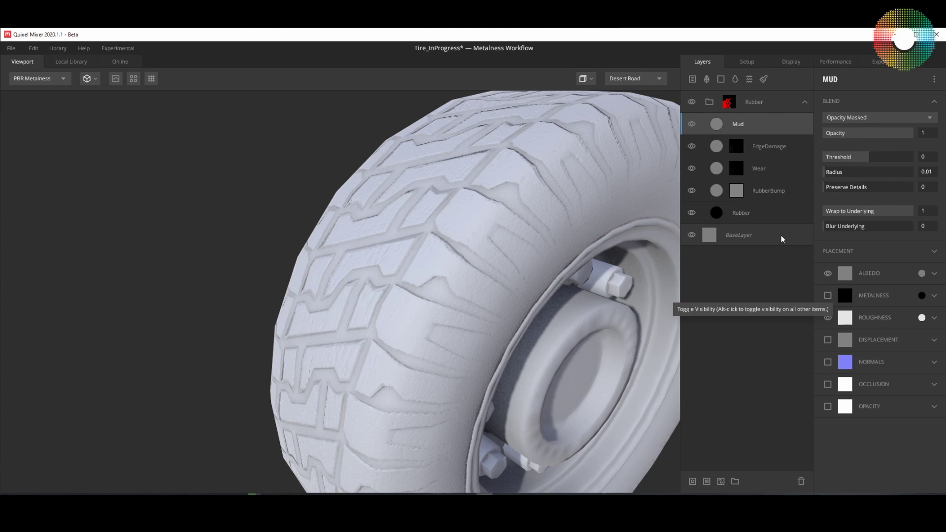
- Add a mask stack to the Mud layer and place a Curvature component in it
{"action": "right_click", "coordinate": [740, 126]}
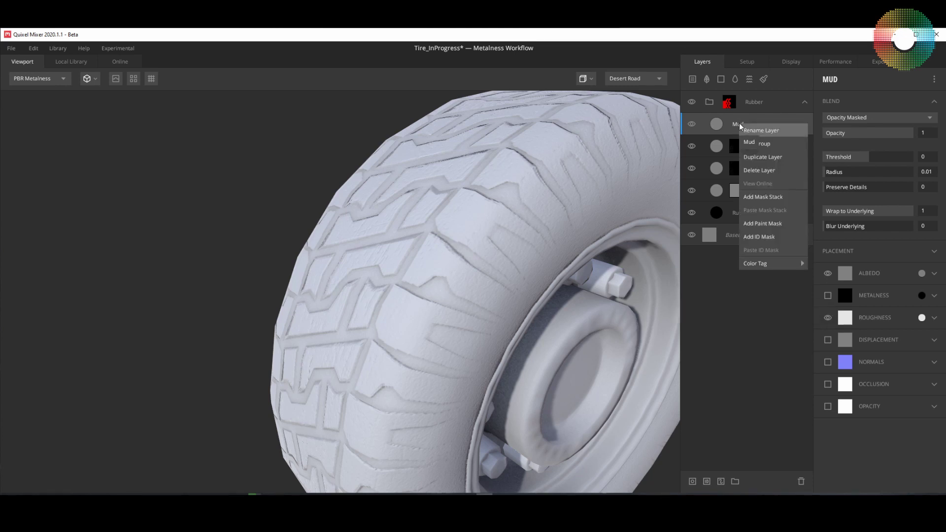
{"action": "left_click", "coordinate": [765, 196]}
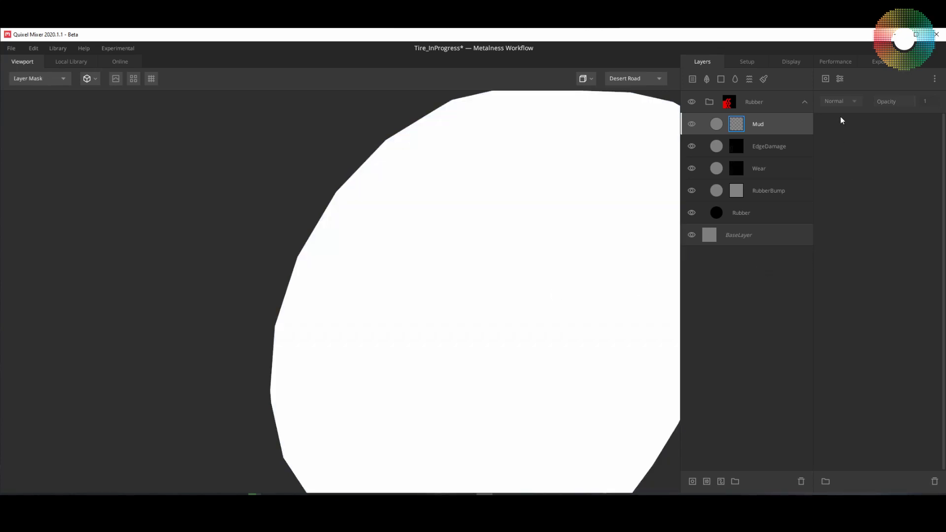
{"action": "left_click", "coordinate": [825, 78]}
{"action": "left_click", "coordinate": [850, 157]}
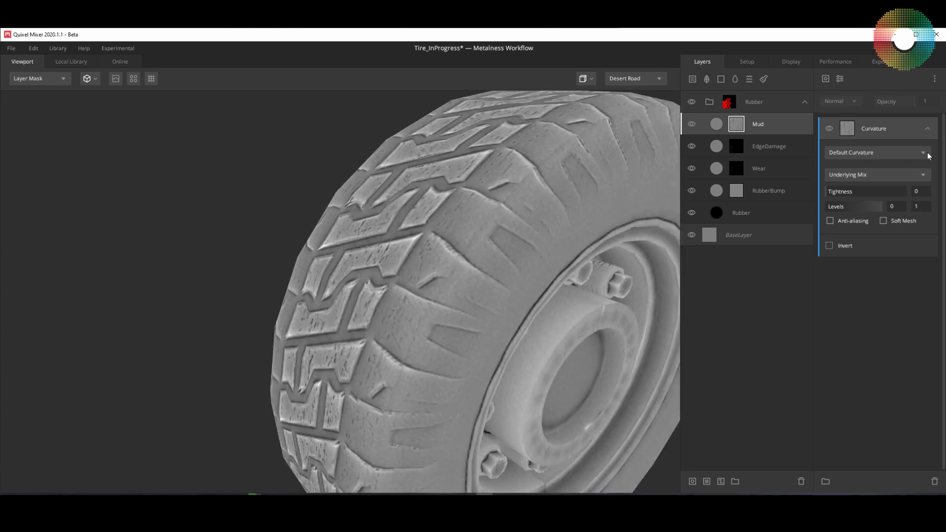
- Limit the Mud mask's Curvature component to Cavities Only and lower its upper Levels value to 0.103
{"action": "left_click", "coordinate": [927, 153]}
{"action": "left_click", "coordinate": [880, 193]}
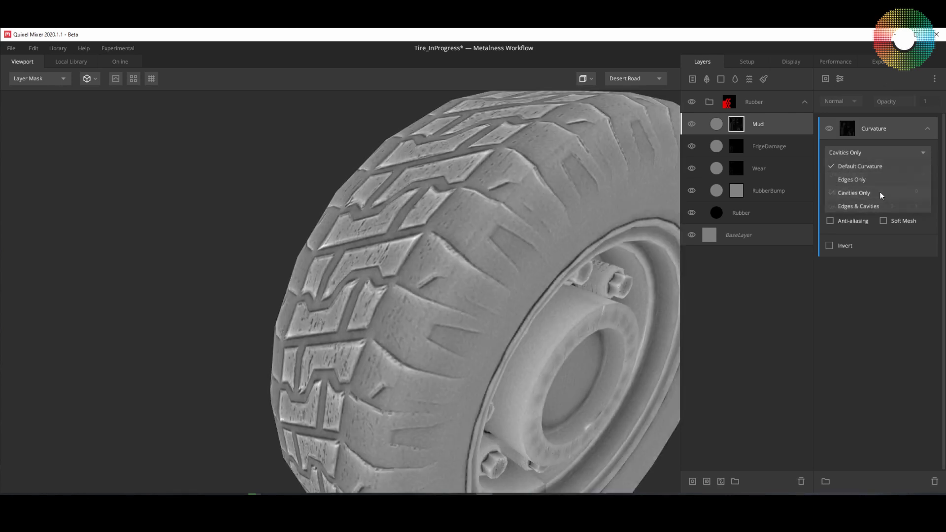
{"action": "left_click_drag", "start_coordinate": [597, 285], "coordinate": [539, 311]}
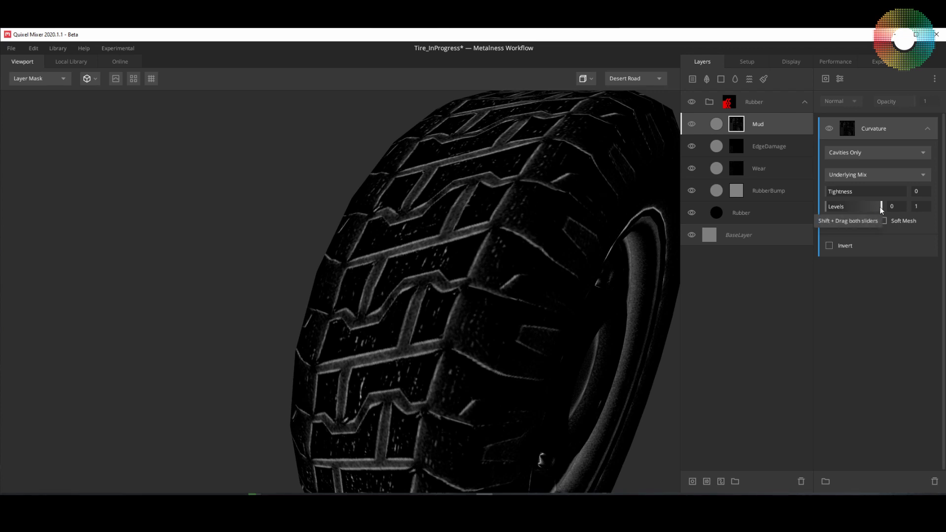
{"action": "left_click_drag", "start_coordinate": [881, 206], "coordinate": [831, 210]}
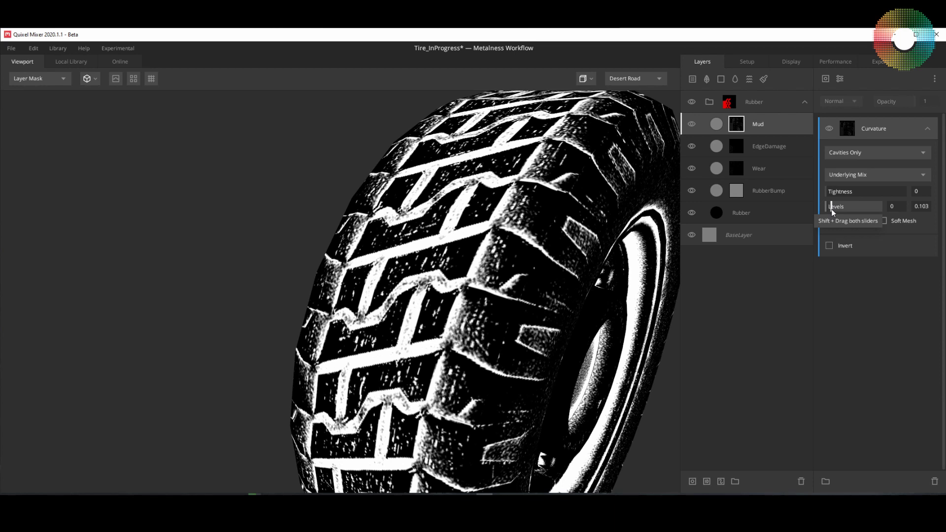
{"action": "left_click_drag", "start_coordinate": [488, 299], "coordinate": [524, 255]}
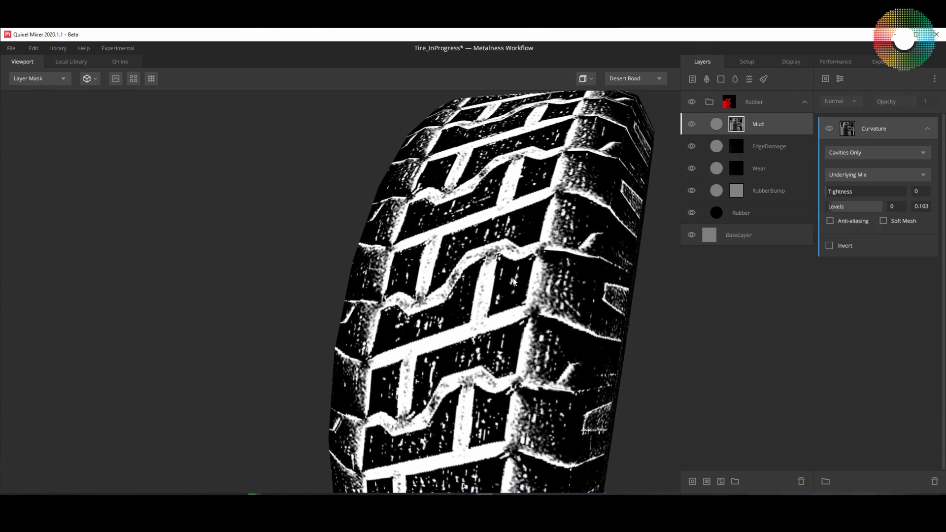
- Add a Worley 1 noise above the Mud mask's Curvature with Seed 68, Frequency 7.403, Octaves 6 and Lacunarity 2.826
{"action": "left_click", "coordinate": [825, 79]}
{"action": "mouse_move", "coordinate": [836, 120]}
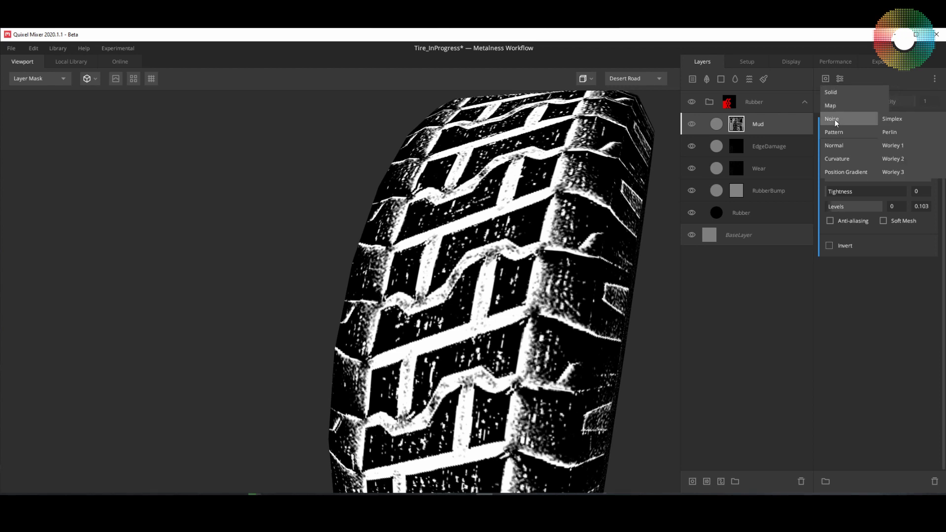
{"action": "left_click", "coordinate": [914, 146]}
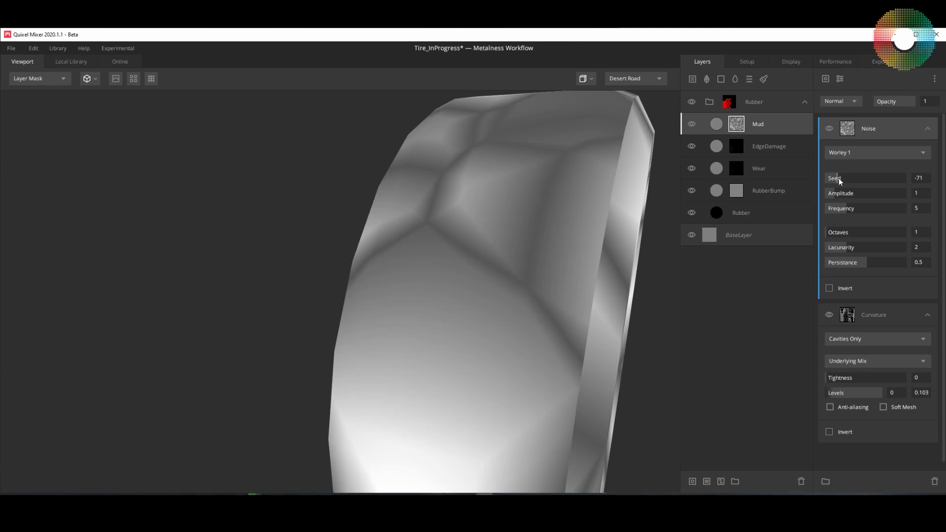
{"action": "left_click_drag", "start_coordinate": [839, 178], "coordinate": [893, 177]}
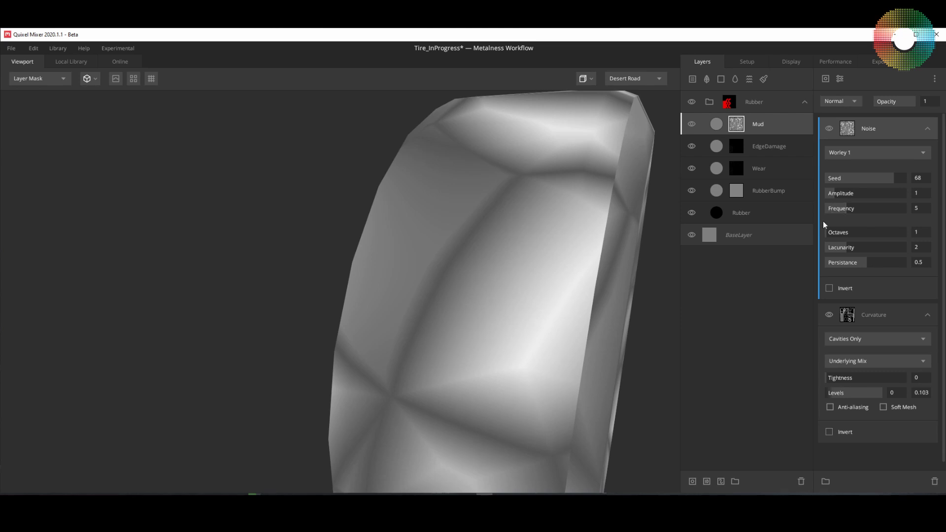
{"action": "left_click_drag", "start_coordinate": [849, 207], "coordinate": [849, 232]}
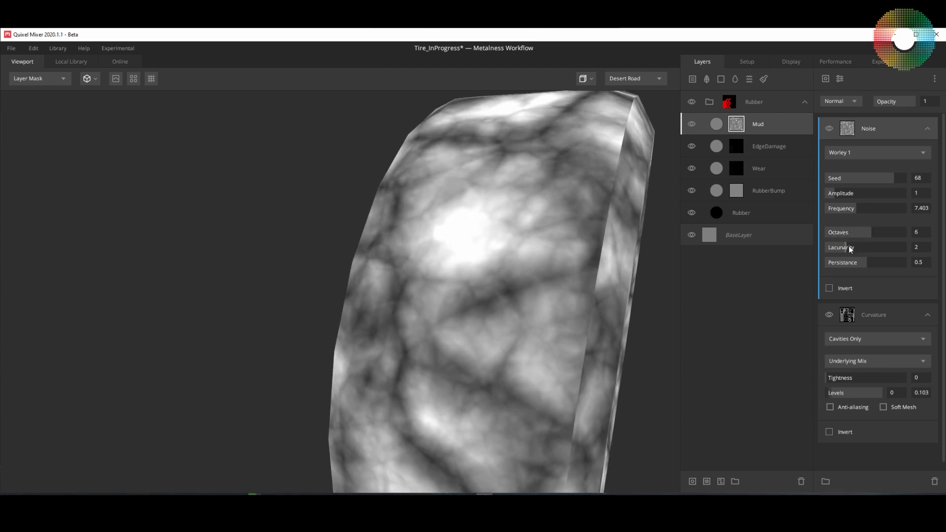
{"action": "left_click_drag", "start_coordinate": [847, 247], "coordinate": [872, 253]}
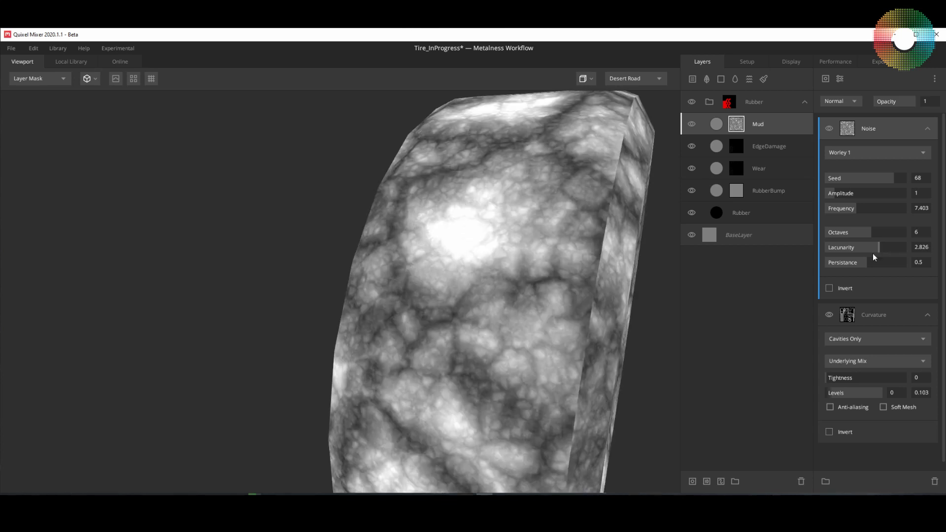
- Raise the Mud mask noise's Persistance to 0.536 and blend the noise over the Curvature with Multiply
{"action": "left_click", "coordinate": [864, 261]}
{"action": "left_click_drag", "start_coordinate": [865, 261], "coordinate": [867, 262]}
{"action": "left_click", "coordinate": [850, 101]}
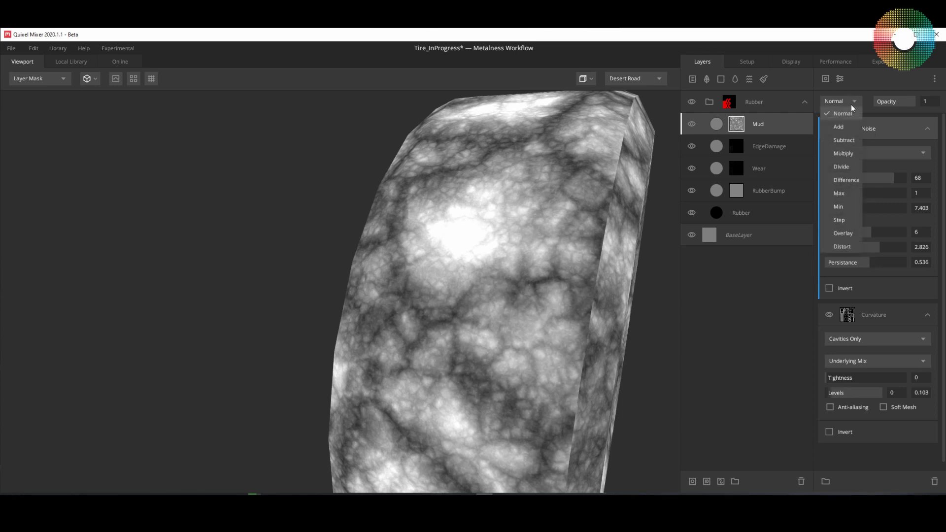
{"action": "left_click", "coordinate": [844, 156]}
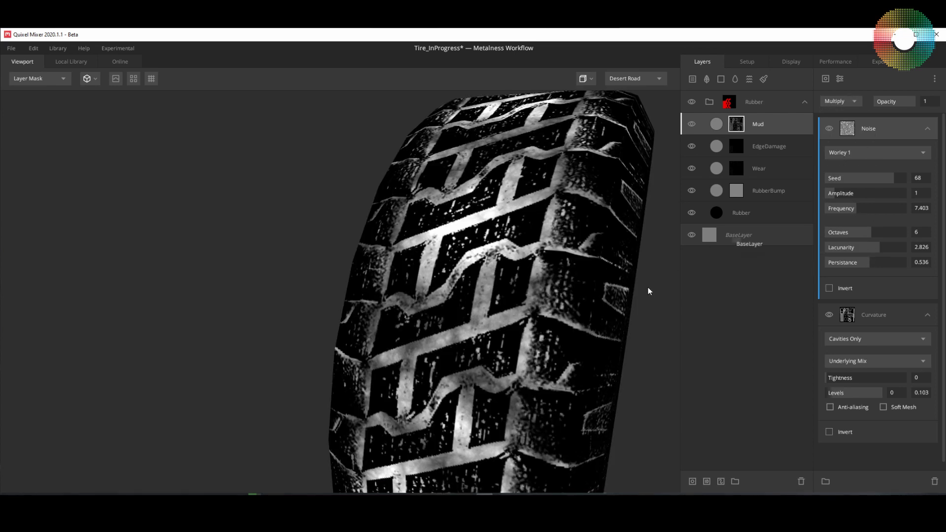
{"action": "left_click_drag", "start_coordinate": [516, 242], "coordinate": [483, 219]}
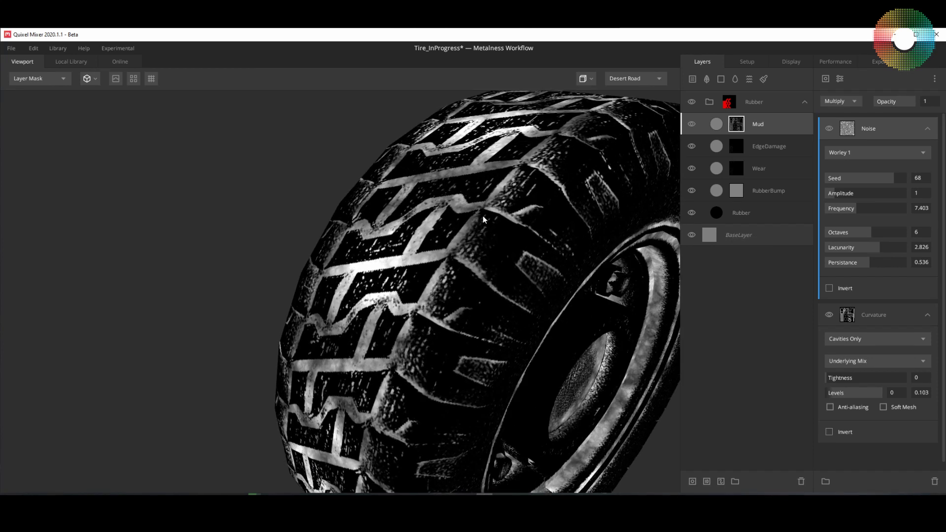
{"action": "left_click_drag", "start_coordinate": [527, 188], "coordinate": [492, 228]}
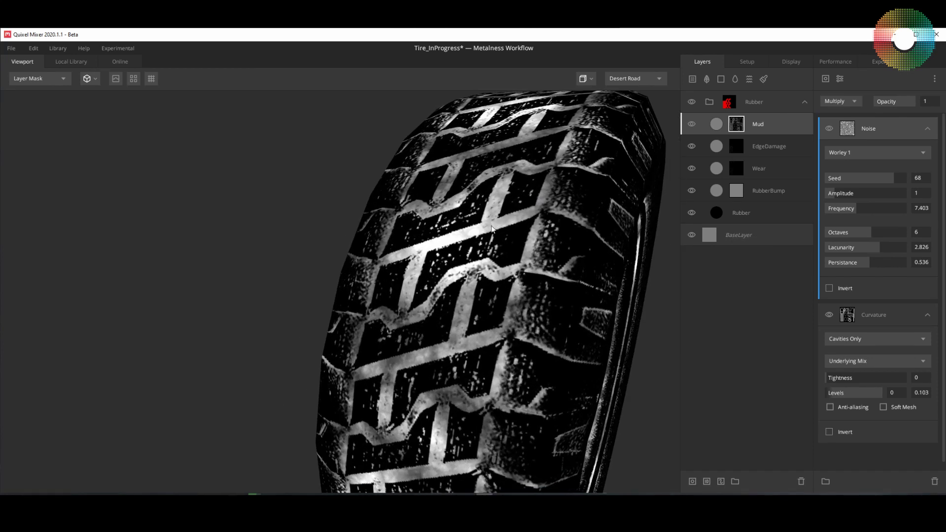
{"action": "left_click", "coordinate": [830, 128]}
{"action": "left_click", "coordinate": [830, 128]}
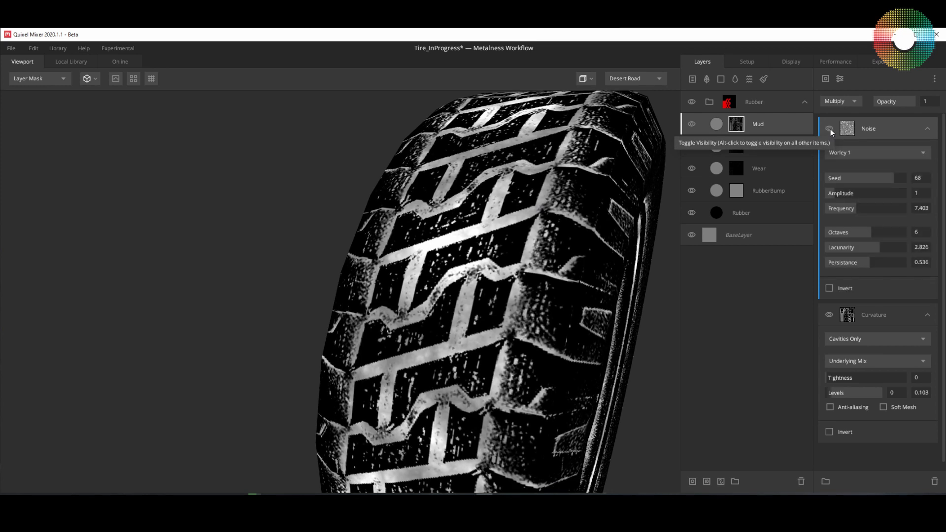
{"action": "left_click_drag", "start_coordinate": [606, 237], "coordinate": [580, 309]}
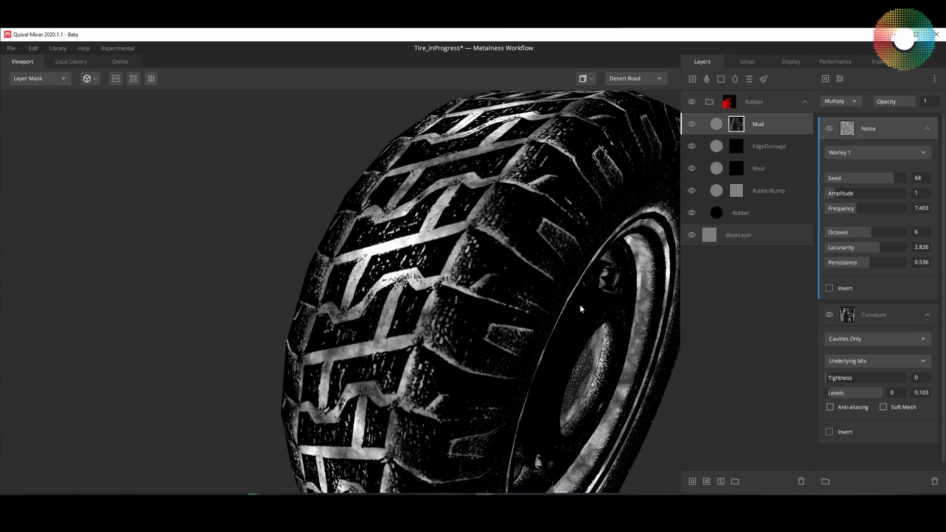
- Set the Mud layer's albedo to the dark brown 241700, judging it on the tire in the PBR Metalness view
{"action": "left_click", "coordinate": [717, 124]}
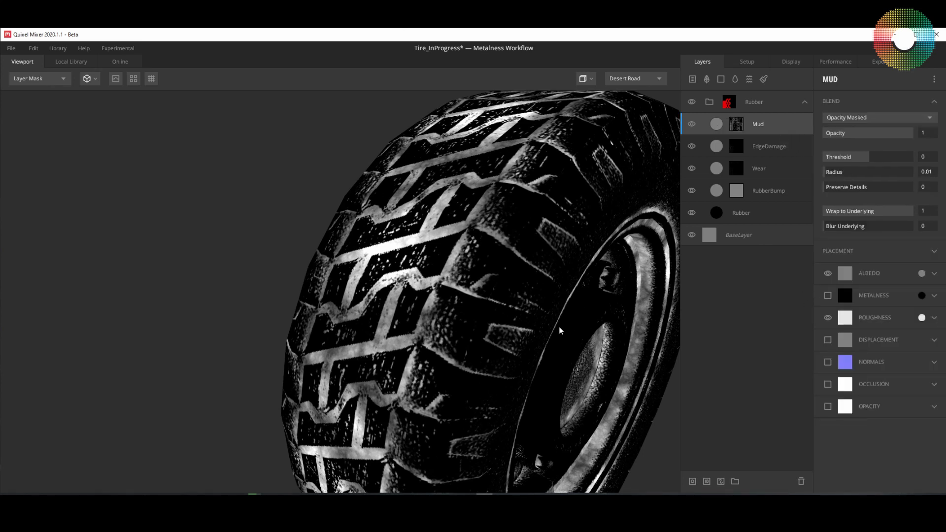
{"action": "key", "text": "1"}
{"action": "left_click_drag", "start_coordinate": [547, 347], "coordinate": [566, 338]}
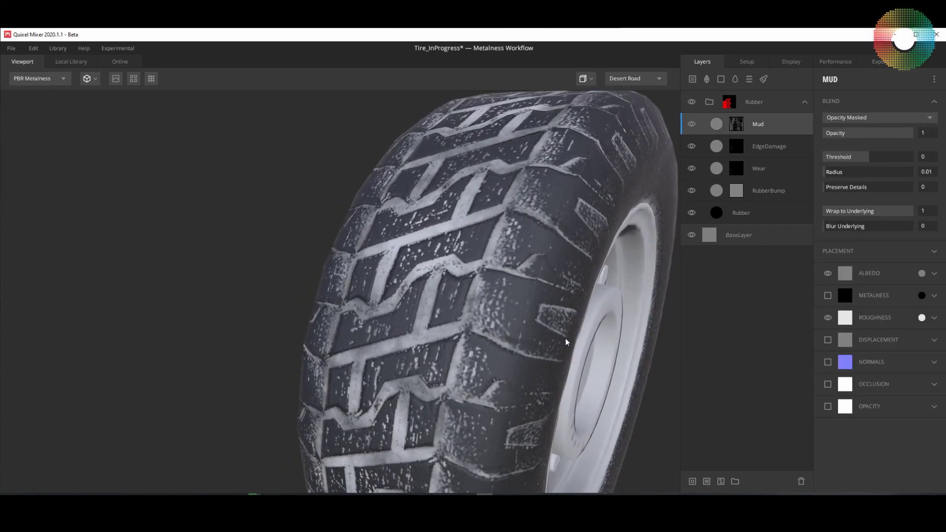
{"action": "left_click", "coordinate": [921, 273]}
{"action": "left_click_drag", "start_coordinate": [441, 178], "coordinate": [689, 90]}
{"action": "left_click", "coordinate": [602, 187]}
{"action": "mouse_move", "coordinate": [683, 224]}
{"action": "left_mouse_down"}
{"action": "mouse_move", "coordinate": [640, 205]}
{"action": "mouse_move", "coordinate": [733, 240]}
{"action": "mouse_move", "coordinate": [736, 233]}
{"action": "mouse_move", "coordinate": [712, 235]}
{"action": "mouse_move", "coordinate": [712, 221]}
{"action": "left_mouse_up"}
{"action": "mouse_move", "coordinate": [715, 225]}
{"action": "left_mouse_down"}
{"action": "mouse_move", "coordinate": [732, 236]}
{"action": "mouse_move", "coordinate": [712, 229]}
{"action": "left_mouse_up"}
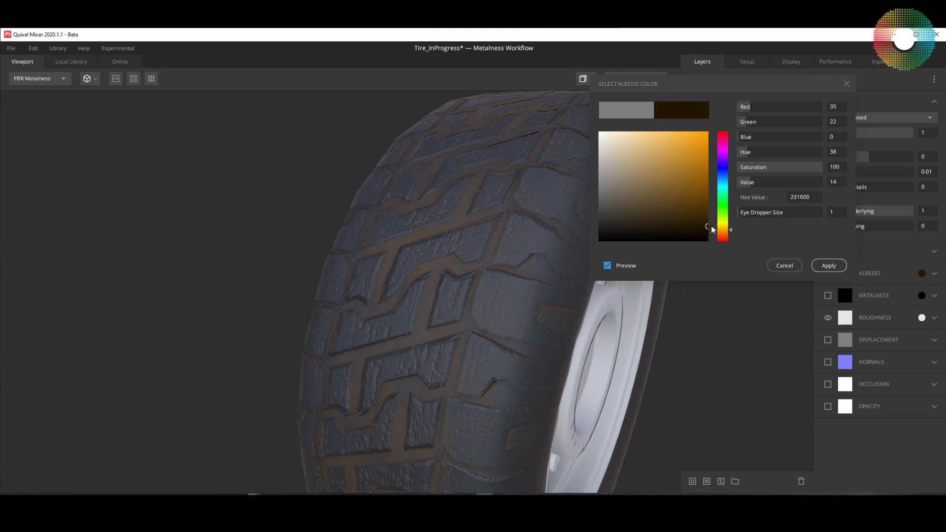
{"action": "left_click_drag", "start_coordinate": [567, 295], "coordinate": [507, 297]}
{"action": "scroll", "coordinate": [505, 300], "scroll_direction": "down", "scroll_amount": 5}
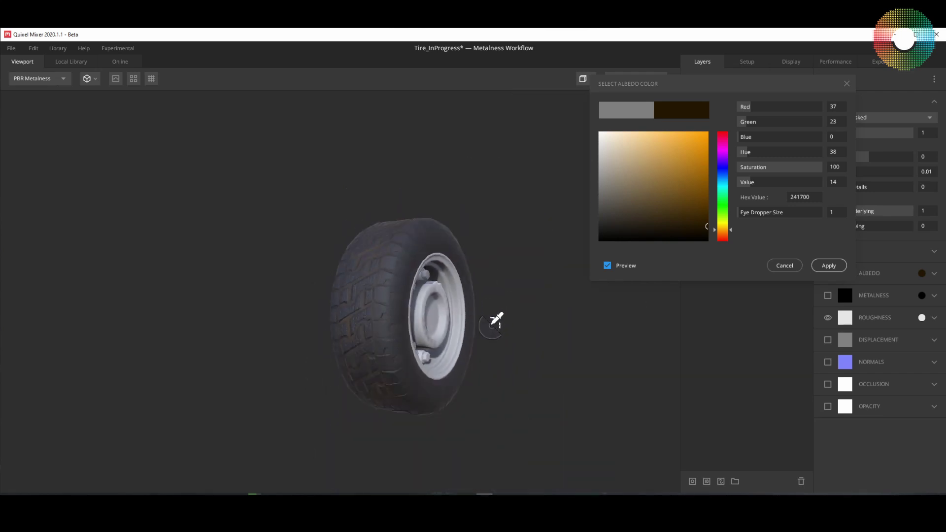
{"action": "scroll", "coordinate": [493, 315], "scroll_direction": "up", "scroll_amount": 5}
{"action": "mouse_move", "coordinate": [507, 329]}
{"action": "left_mouse_down"}
{"action": "mouse_move", "coordinate": [469, 359]}
{"action": "mouse_move", "coordinate": [498, 336]}
{"action": "left_mouse_up"}
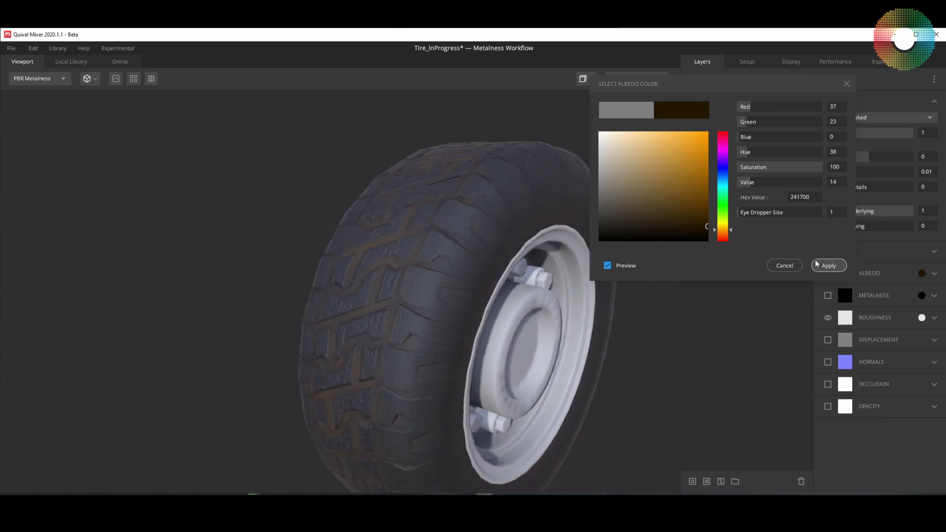
{"action": "left_click", "coordinate": [828, 266]}
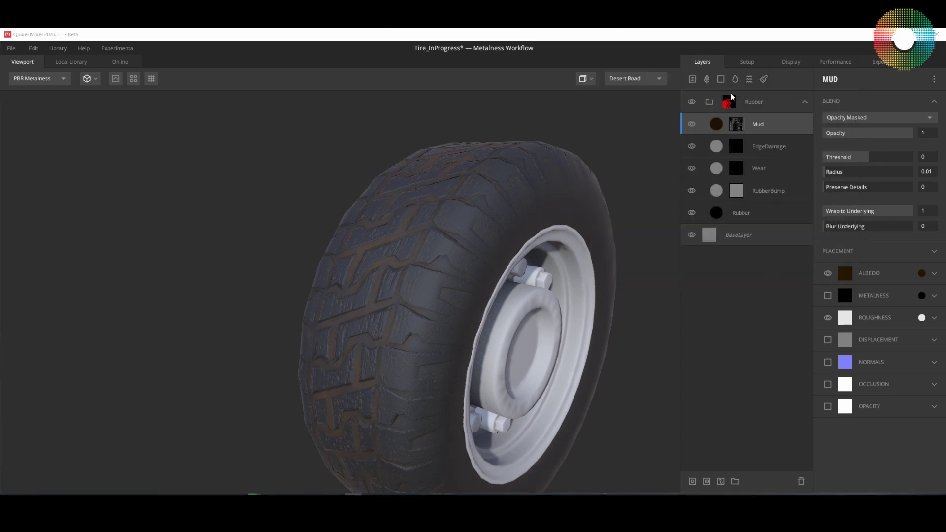
- Add a solid layer above Mud in the Rubber group and name it Mud2
{"action": "left_click", "coordinate": [720, 79]}
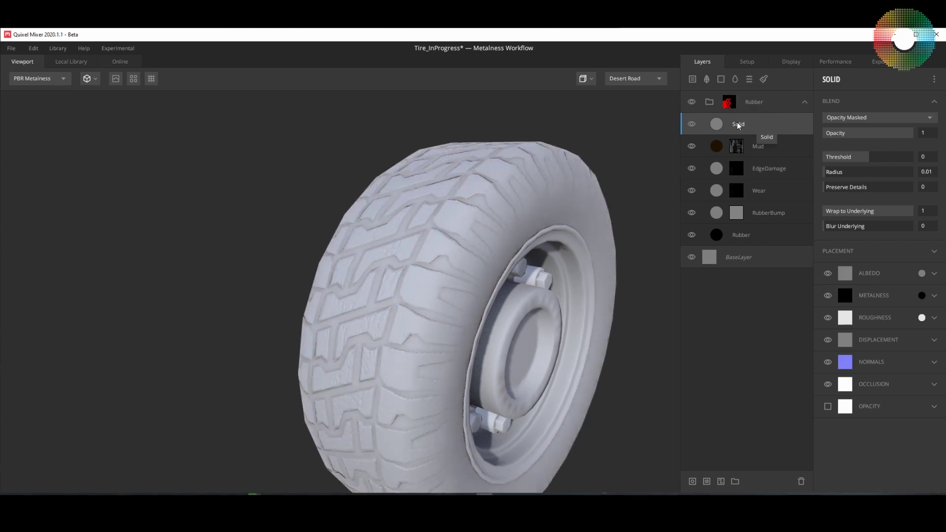
{"action": "double_click", "coordinate": [738, 124]}
{"action": "type", "text": "Mud"}
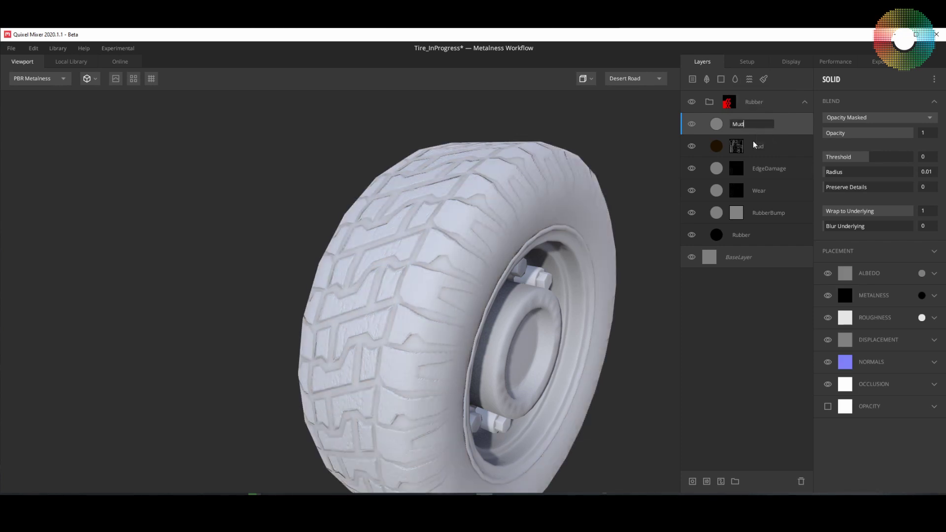
{"action": "type", "text": "2"}
{"action": "key", "text": "Return"}
{"action": "right_click", "coordinate": [740, 125]}
{"action": "left_click", "coordinate": [777, 196]}
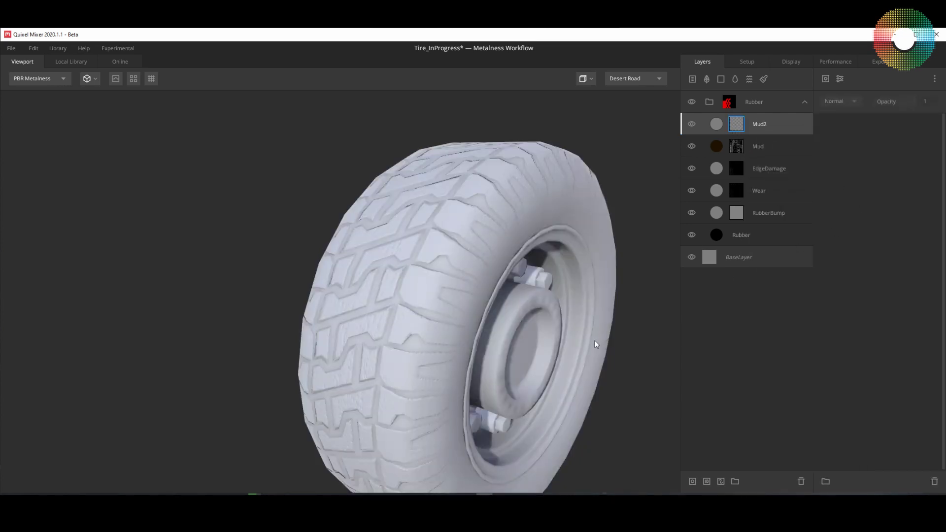
{"action": "key", "text": "q"}
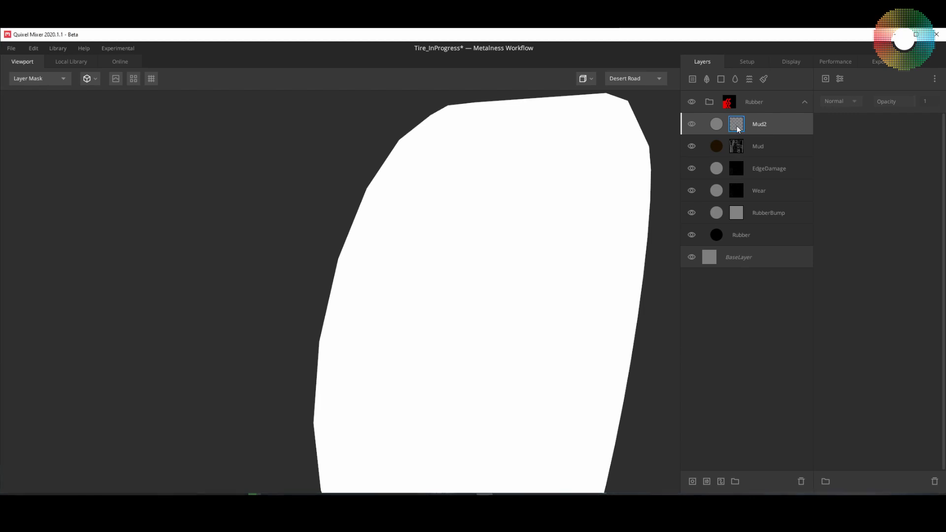
{"action": "right_click", "coordinate": [736, 126]}
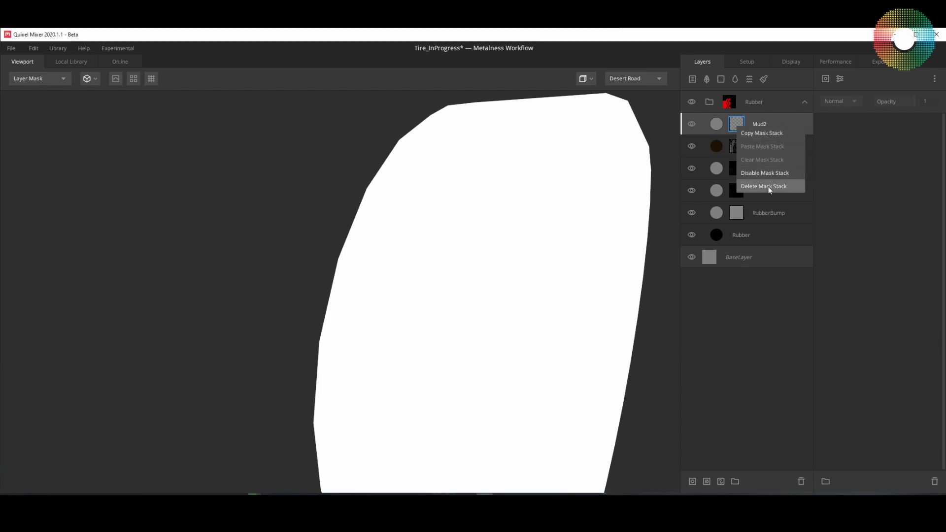
{"action": "left_click", "coordinate": [770, 190]}
- Copy the Mud layer's mask stack and paste it onto the Mud2 layer
{"action": "right_click", "coordinate": [738, 148]}
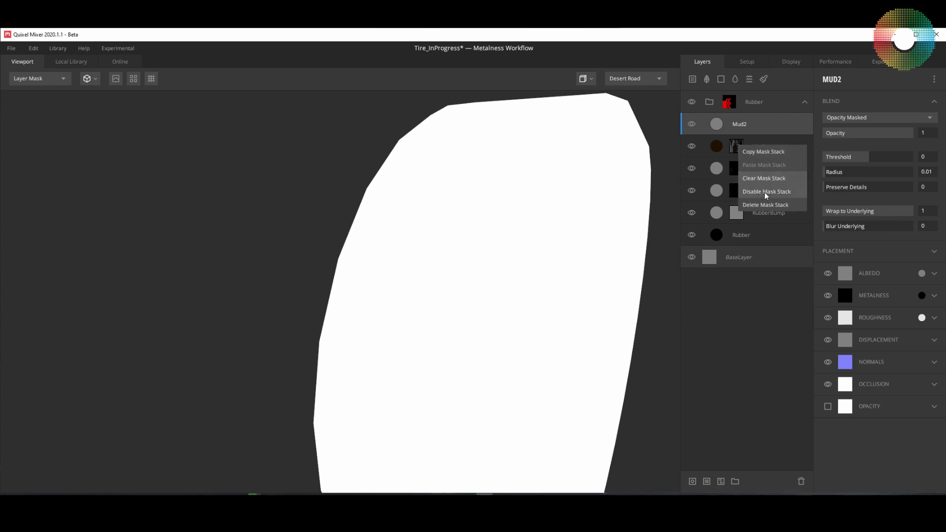
{"action": "left_click", "coordinate": [760, 153]}
{"action": "right_click", "coordinate": [740, 119]}
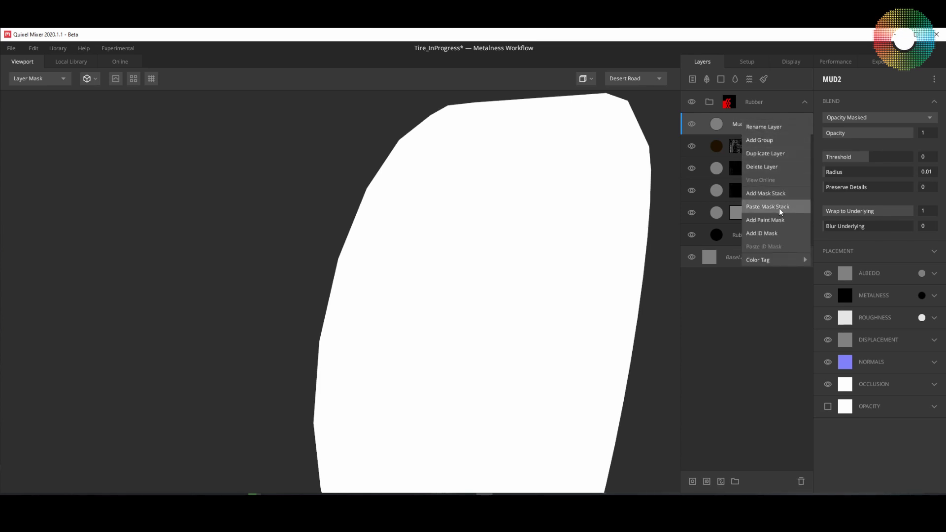
{"action": "left_click", "coordinate": [779, 207]}
- Set the Levels of the Curvature component in Mud2's mask to 0.413 and 1
{"action": "left_click", "coordinate": [739, 122]}
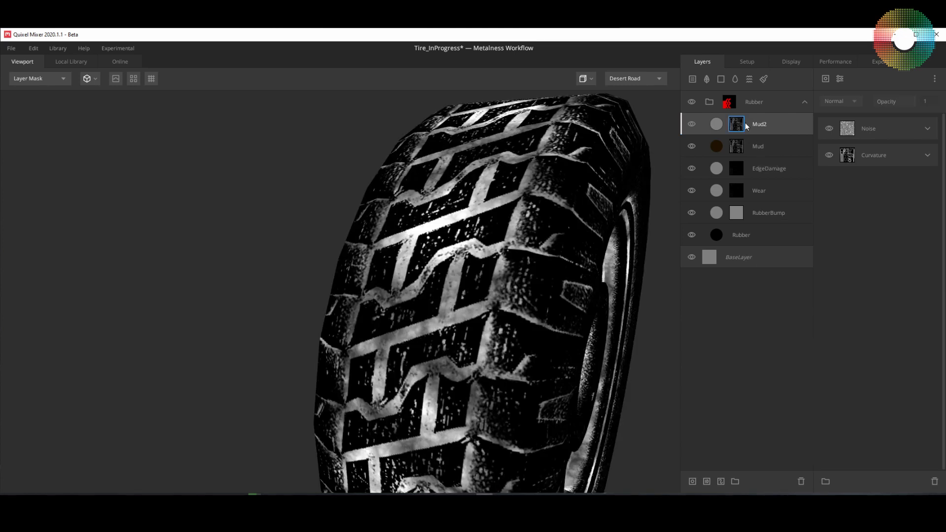
{"action": "left_click", "coordinate": [926, 156]}
{"action": "left_click", "coordinate": [927, 127]}
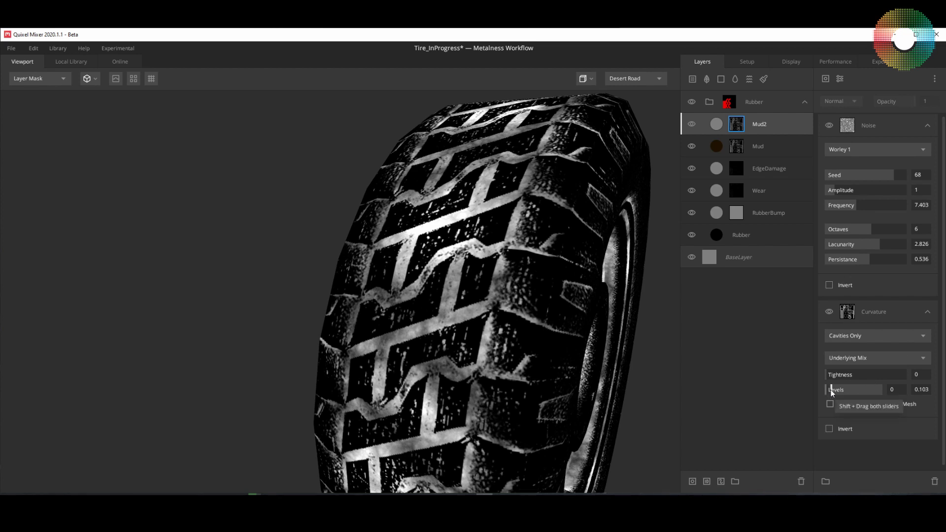
{"action": "left_click_drag", "start_coordinate": [831, 391], "coordinate": [917, 392]}
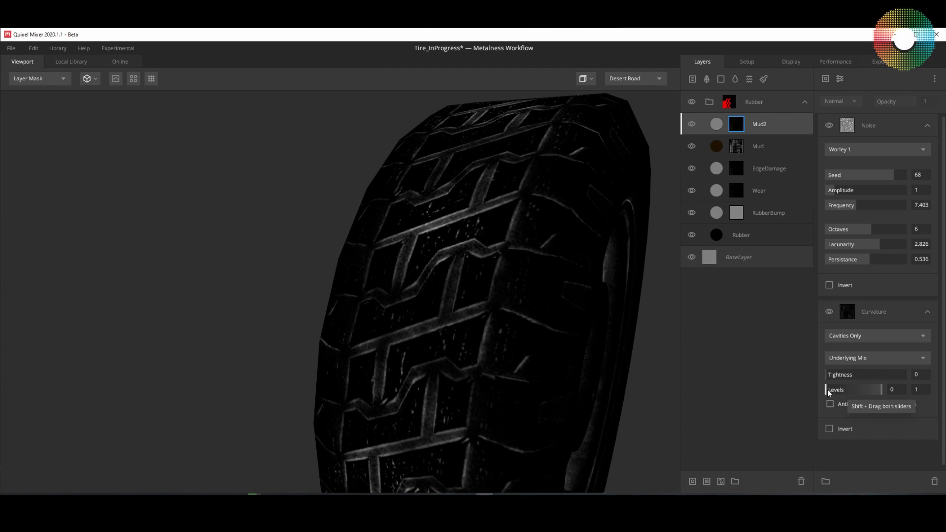
{"action": "left_click_drag", "start_coordinate": [827, 389], "coordinate": [844, 392]}
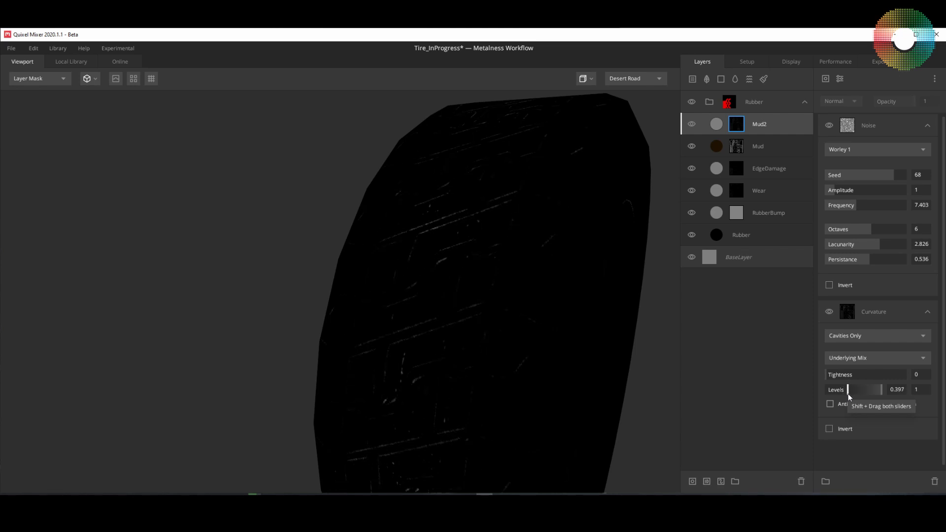
{"action": "left_click_drag", "start_coordinate": [848, 394], "coordinate": [848, 394]}
{"action": "left_click_drag", "start_coordinate": [635, 363], "coordinate": [527, 384]}
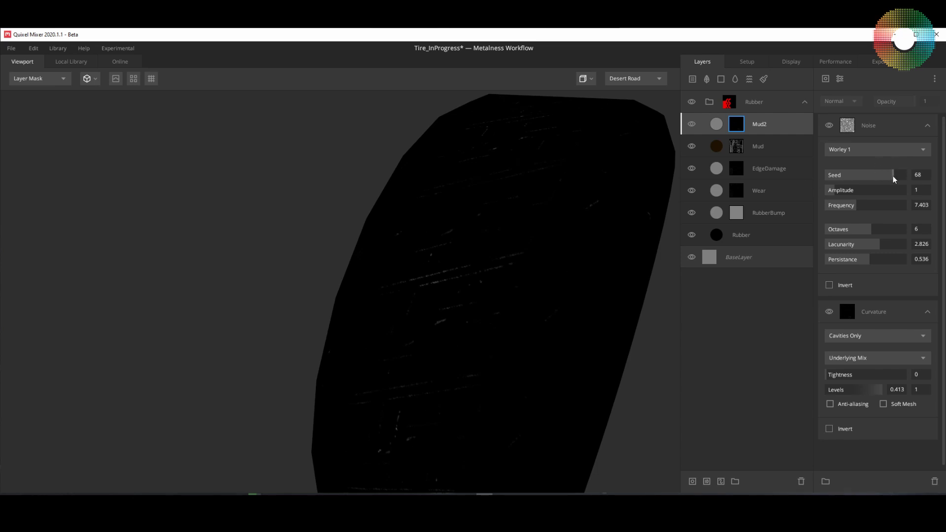
- Change the Mud2 mask's Worley noise to Seed -37, Frequency 2.652, Octaves 7 and Lacunarity 2.561
{"action": "left_click_drag", "start_coordinate": [894, 179], "coordinate": [835, 208]}
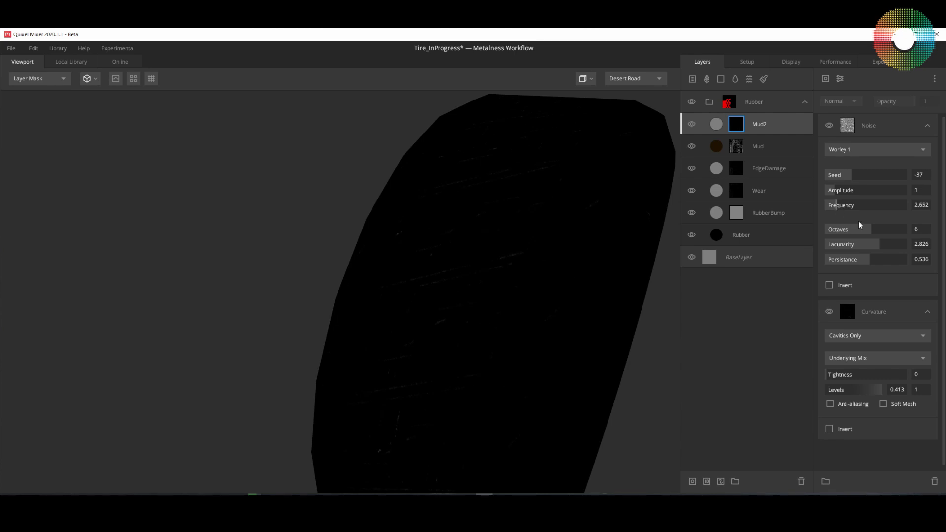
{"action": "left_click_drag", "start_coordinate": [870, 233], "coordinate": [880, 233]}
{"action": "left_click_drag", "start_coordinate": [880, 246], "coordinate": [868, 249]}
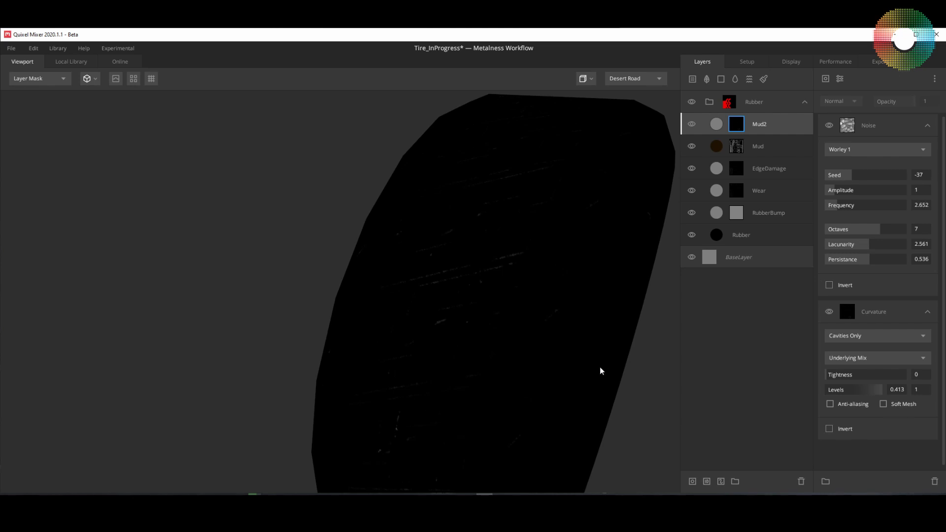
{"action": "mouse_move", "coordinate": [599, 371]}
{"action": "left_mouse_down"}
{"action": "mouse_move", "coordinate": [598, 353]}
{"action": "mouse_move", "coordinate": [601, 364]}
{"action": "mouse_move", "coordinate": [587, 372]}
{"action": "mouse_move", "coordinate": [604, 371]}
{"action": "left_mouse_up"}
- Return to the PBR Metalness view and turn off the Mud2 layer's displacement, normals and occlusion channels
{"action": "key", "text": "m"}
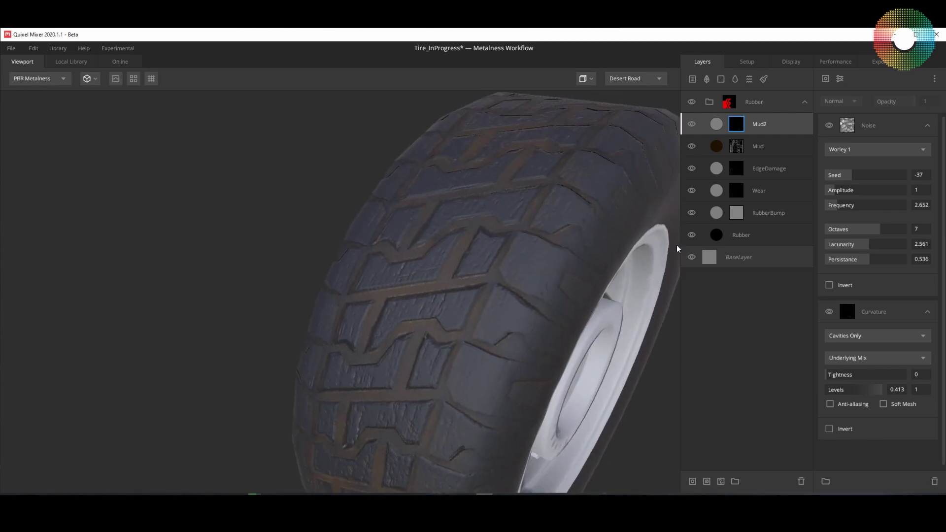
{"action": "left_click", "coordinate": [716, 126]}
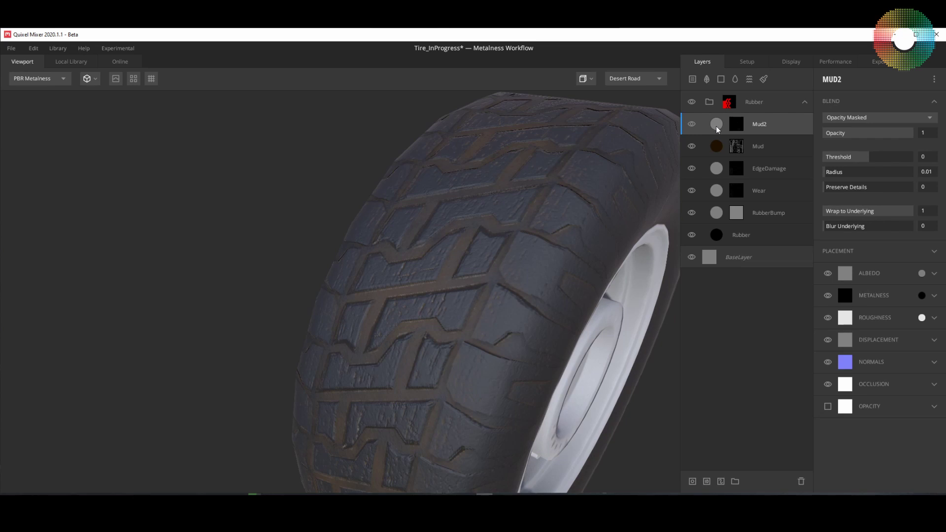
{"action": "left_click", "coordinate": [827, 340]}
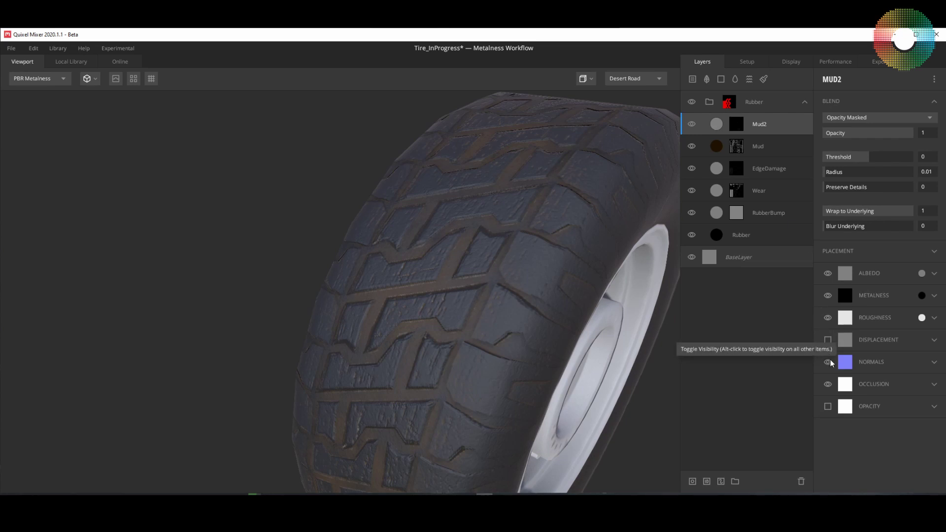
{"action": "left_click", "coordinate": [828, 362]}
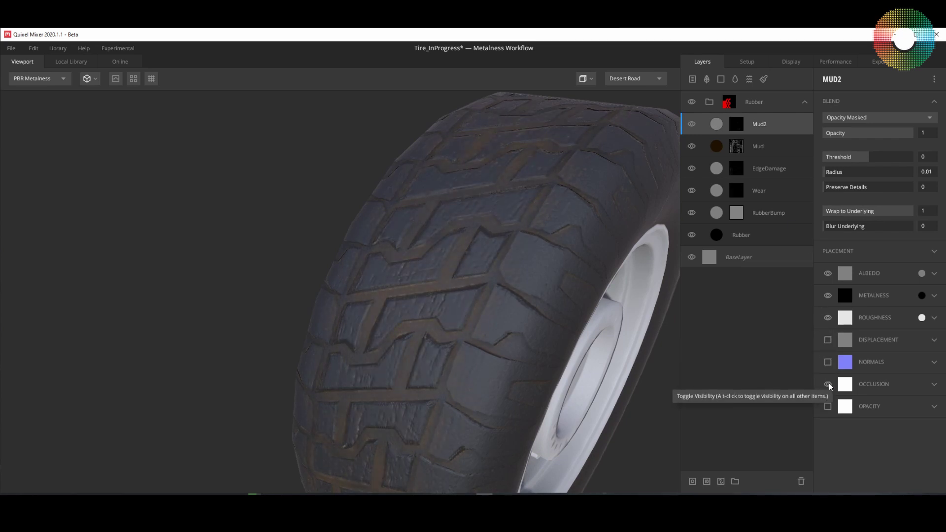
{"action": "left_click", "coordinate": [828, 385]}
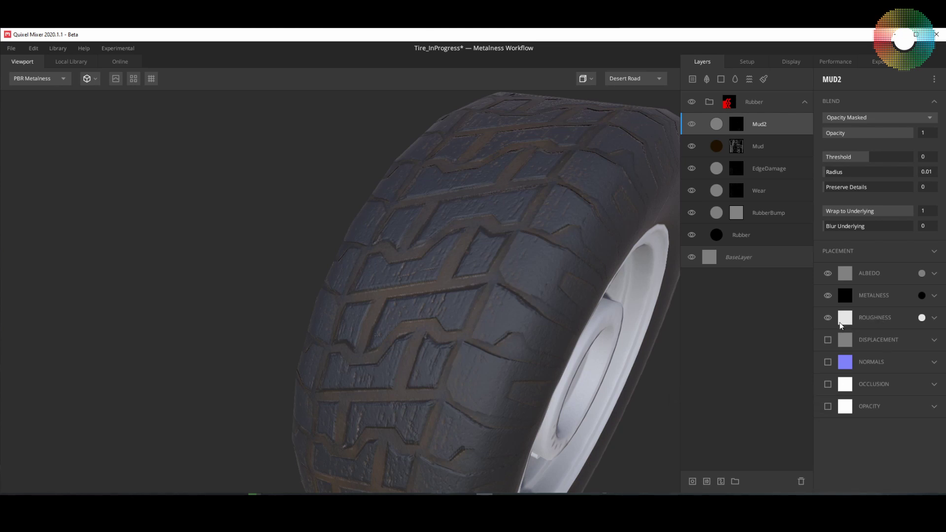
- Set the Mud2 layer's albedo to the ochre colour A07924
{"action": "left_click", "coordinate": [920, 273]}
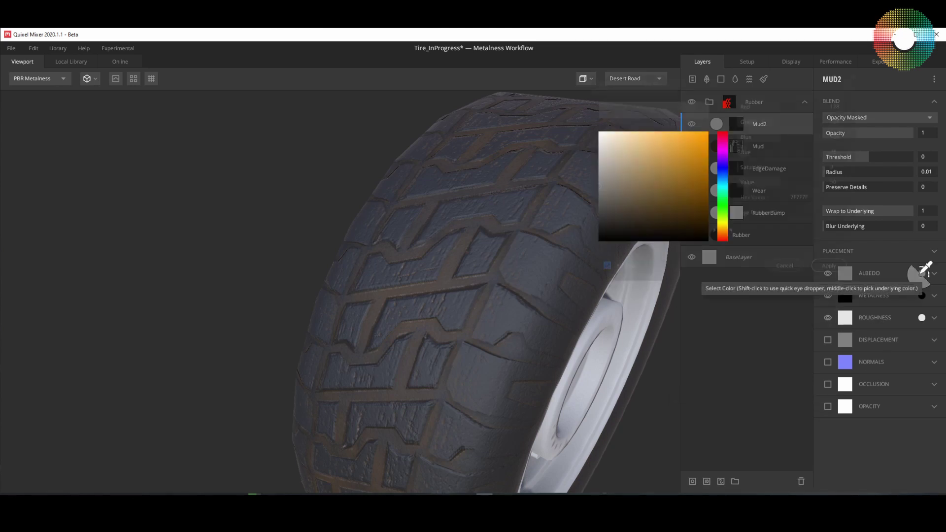
{"action": "mouse_move", "coordinate": [599, 187]}
{"action": "left_mouse_down"}
{"action": "mouse_move", "coordinate": [682, 187]}
{"action": "mouse_move", "coordinate": [712, 166]}
{"action": "left_mouse_up"}
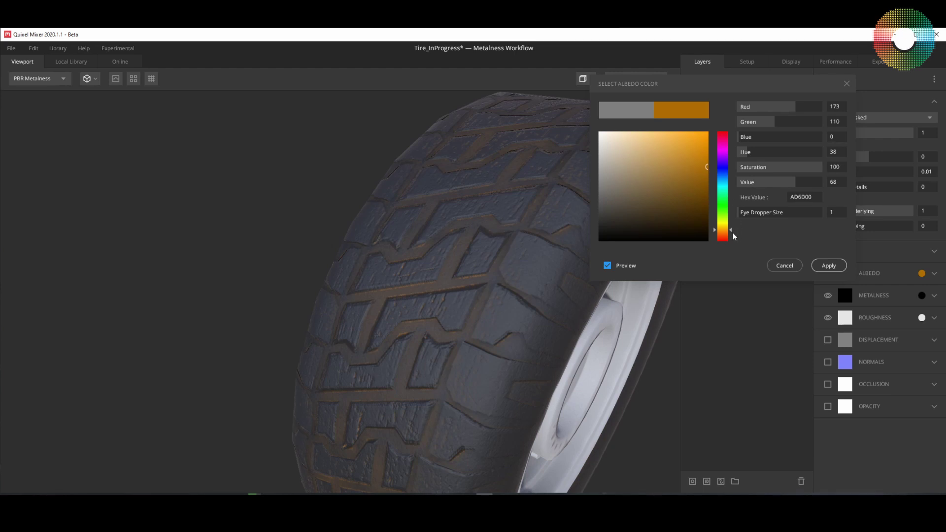
{"action": "left_click_drag", "start_coordinate": [730, 230], "coordinate": [732, 229]}
{"action": "mouse_move", "coordinate": [705, 166]}
{"action": "left_mouse_down"}
{"action": "mouse_move", "coordinate": [681, 135]}
{"action": "mouse_move", "coordinate": [683, 171]}
{"action": "left_mouse_up"}
{"action": "left_click", "coordinate": [681, 134]}
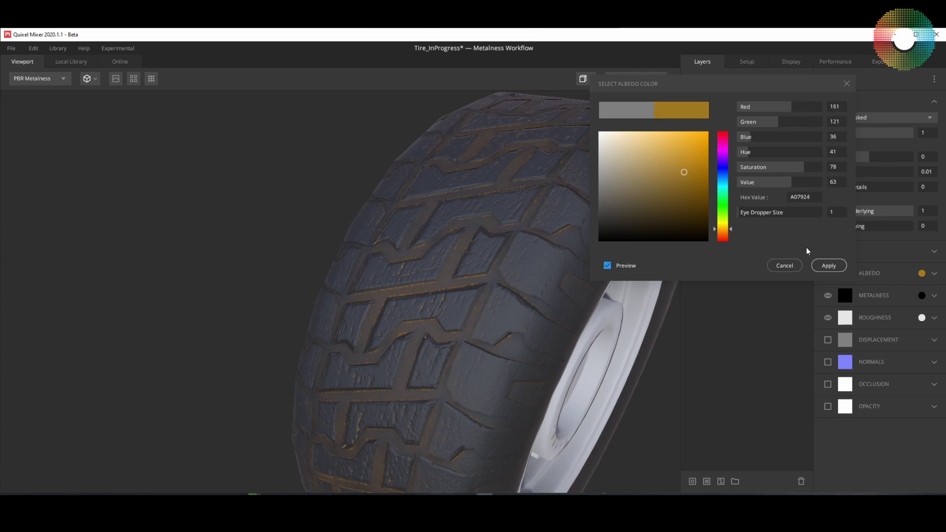
{"action": "left_click", "coordinate": [828, 266]}
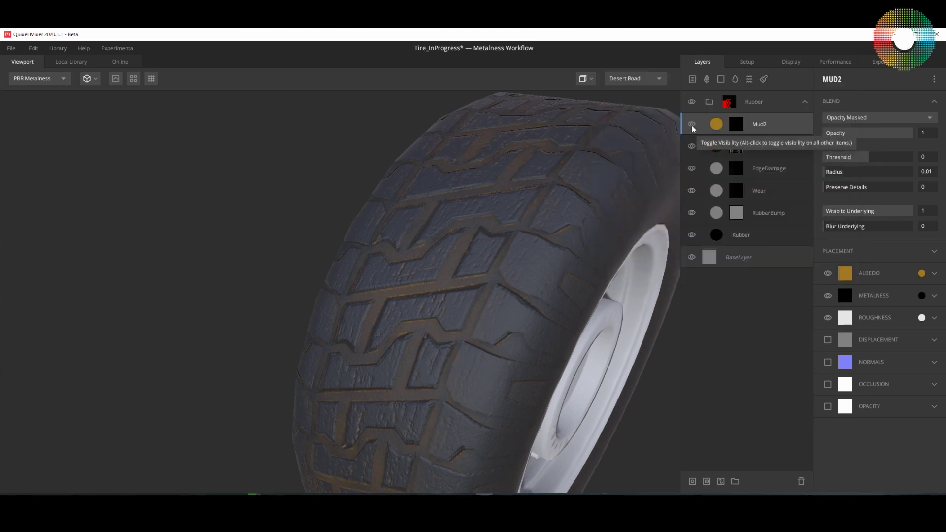
- Compare the tire with and without the Mud2 layer, and set Mud2's roughness to pure white, FFFFFF
{"action": "left_click", "coordinate": [692, 125]}
{"action": "left_click", "coordinate": [692, 124]}
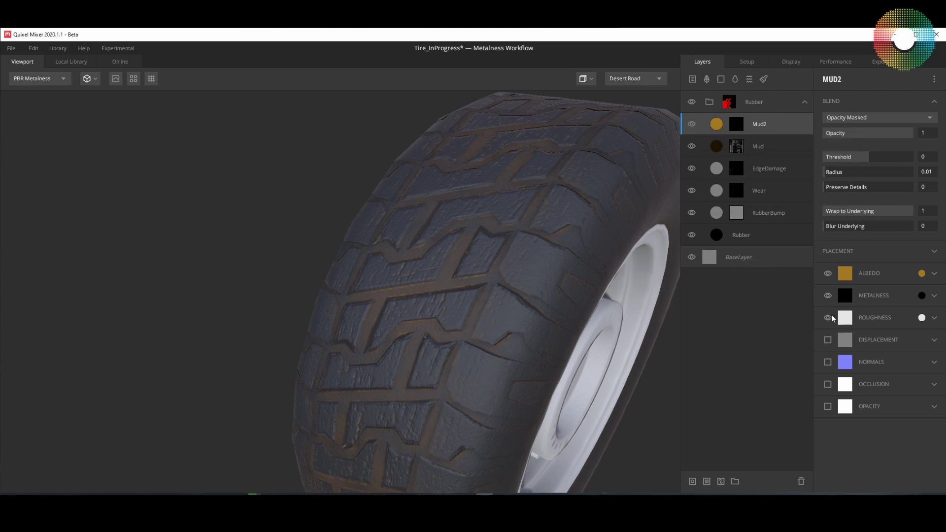
{"action": "left_click", "coordinate": [921, 317]}
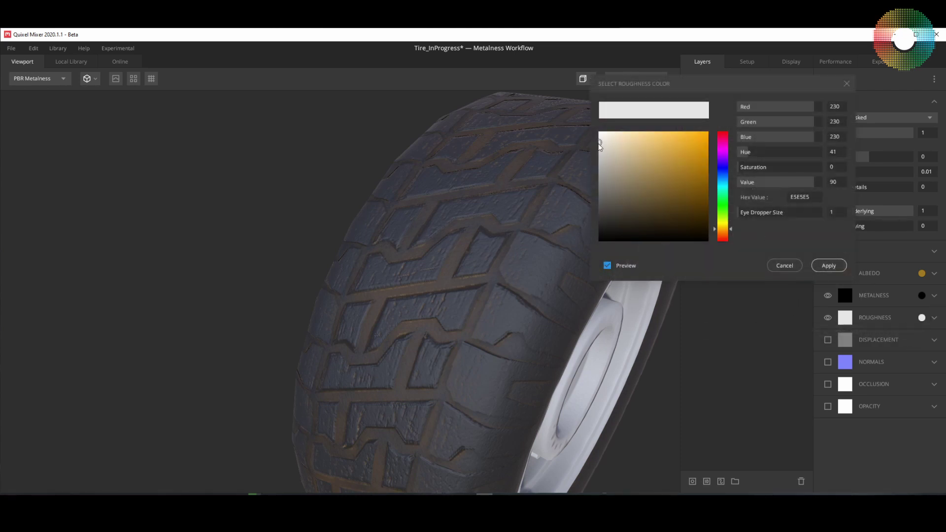
{"action": "left_click_drag", "start_coordinate": [599, 141], "coordinate": [593, 112]}
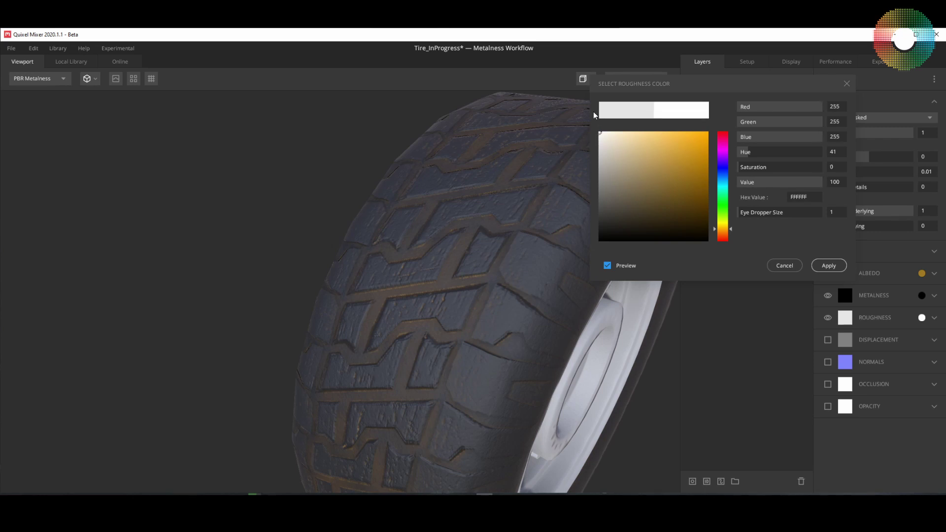
{"action": "left_click", "coordinate": [829, 265]}
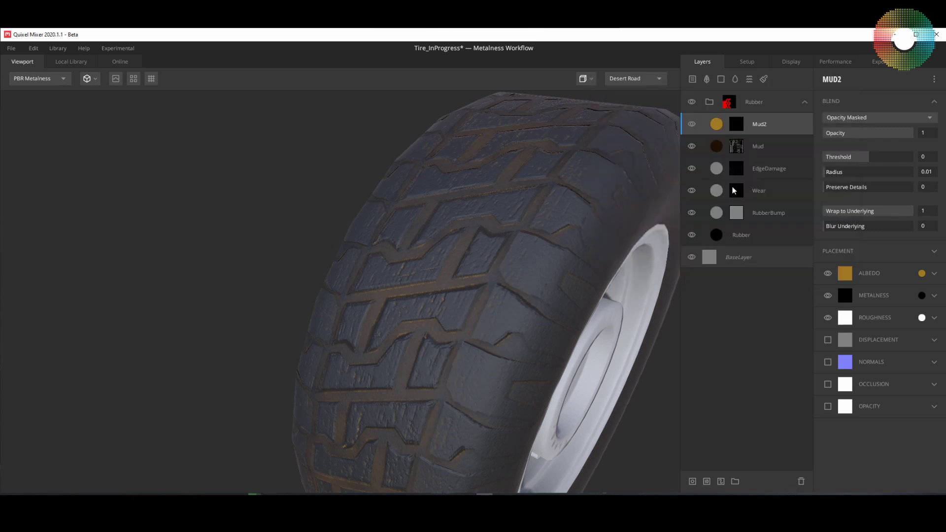
- Set the Mud layer's roughness to pure white, FFFFFF
{"action": "left_click", "coordinate": [714, 147]}
{"action": "left_click", "coordinate": [921, 317]}
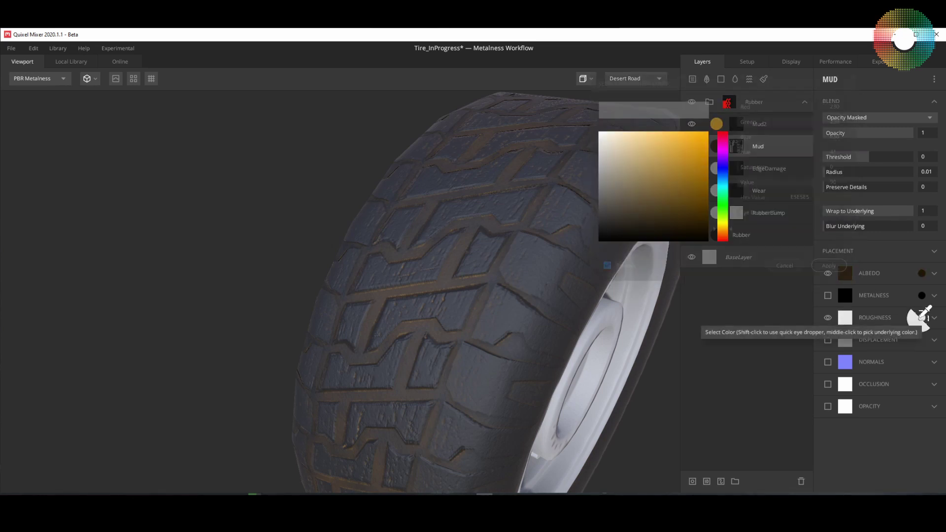
{"action": "left_click_drag", "start_coordinate": [600, 143], "coordinate": [584, 113]}
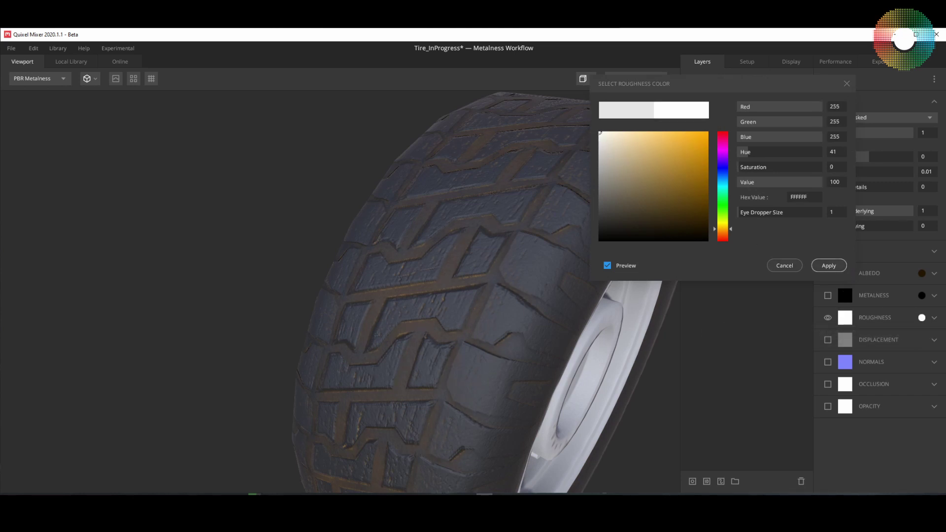
{"action": "left_click", "coordinate": [829, 265]}
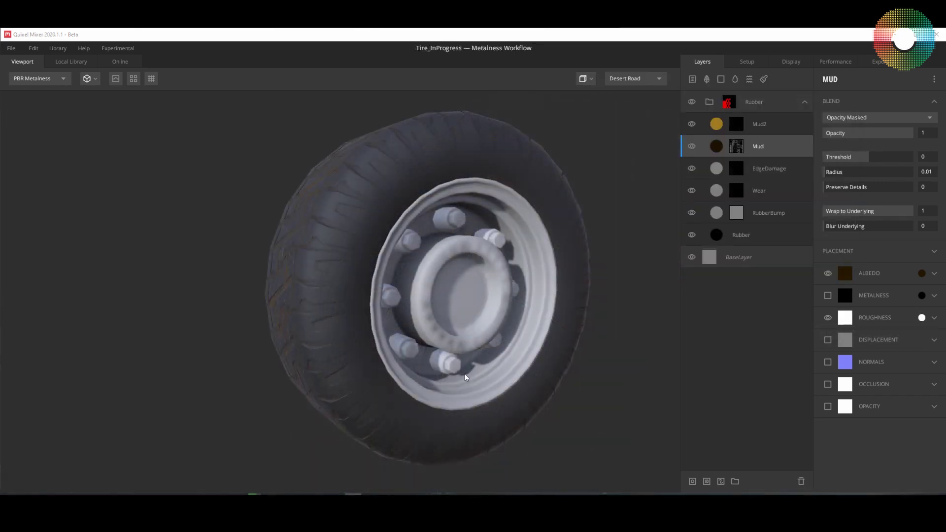
{"action": "mouse_move", "coordinate": [465, 374]}
{"action": "left_mouse_down"}
{"action": "mouse_move", "coordinate": [519, 370]}
{"action": "mouse_move", "coordinate": [475, 372]}
{"action": "left_mouse_up"}
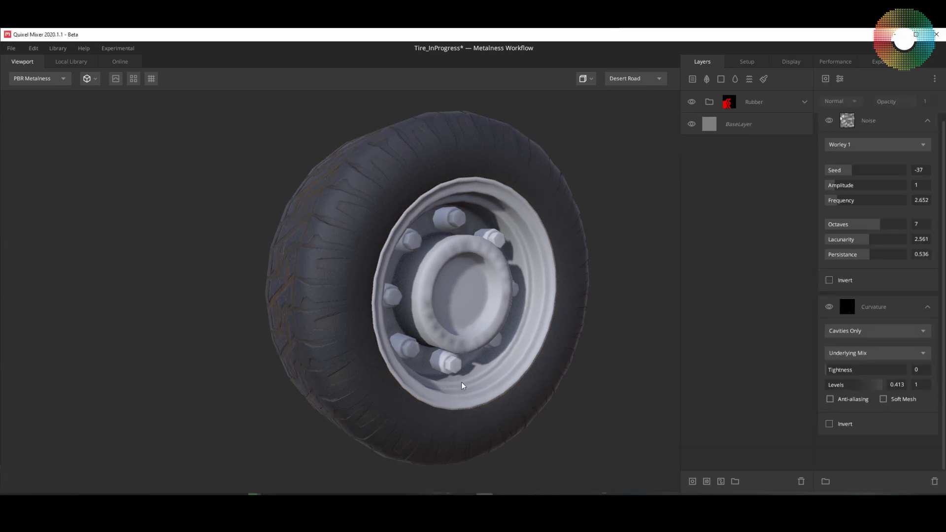
{"action": "left_click_drag", "start_coordinate": [461, 382], "coordinate": [516, 385]}
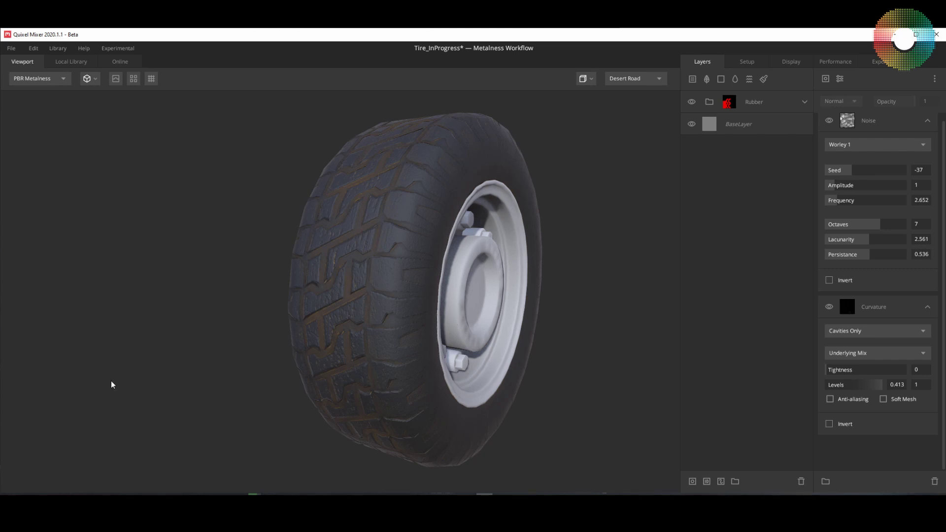
- Look up the Mixer Files storage path in the preferences and close them without saving
{"action": "left_click", "coordinate": [34, 49]}
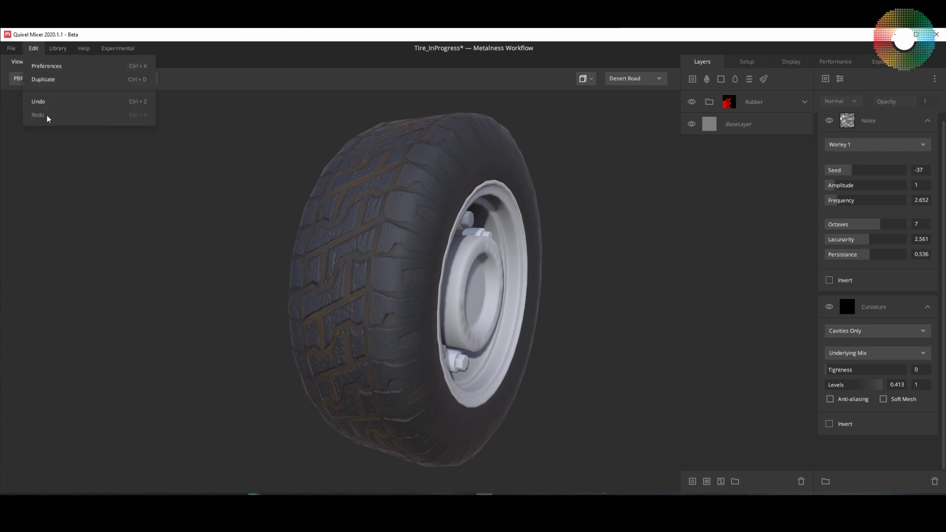
{"action": "left_click", "coordinate": [46, 65]}
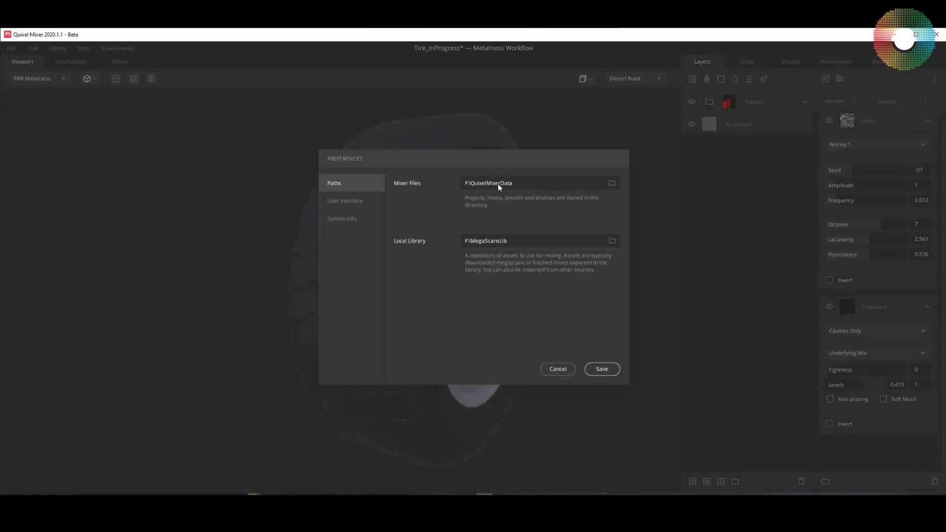
{"action": "left_click", "coordinate": [557, 369]}
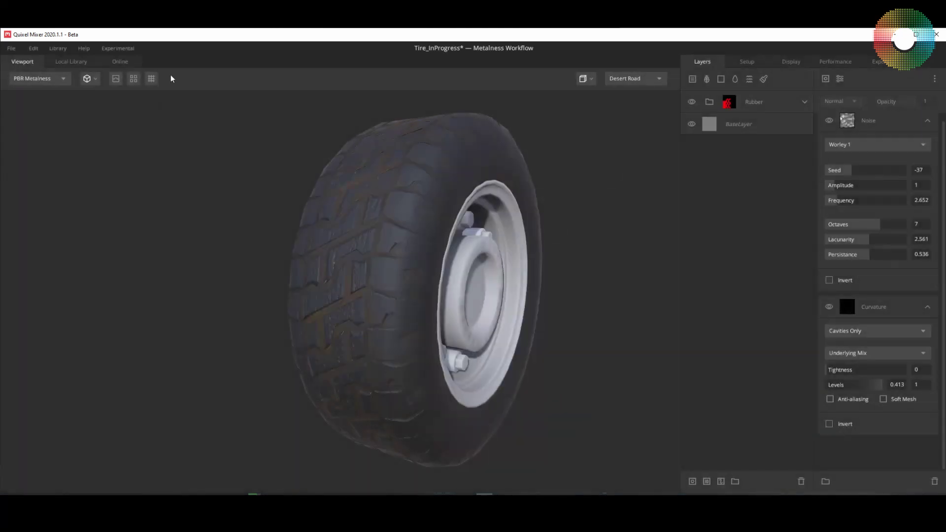
{"action": "left_click", "coordinate": [34, 49]}
{"action": "left_click", "coordinate": [49, 68]}
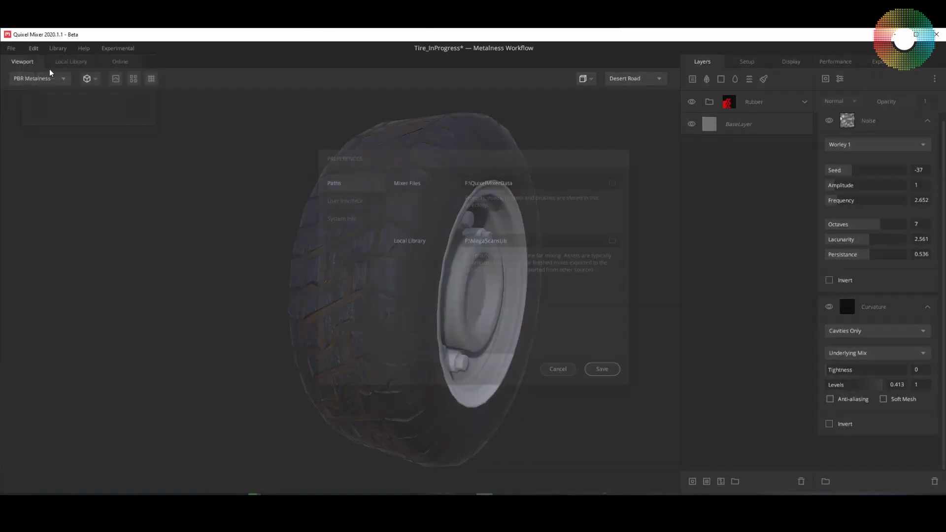
{"action": "left_click_drag", "start_coordinate": [462, 181], "coordinate": [519, 182]}
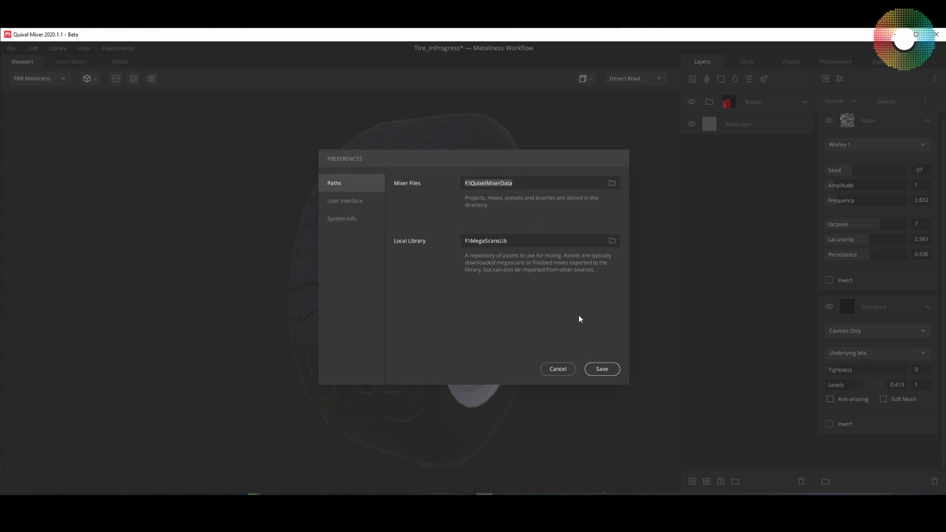
{"action": "left_click", "coordinate": [561, 370]}
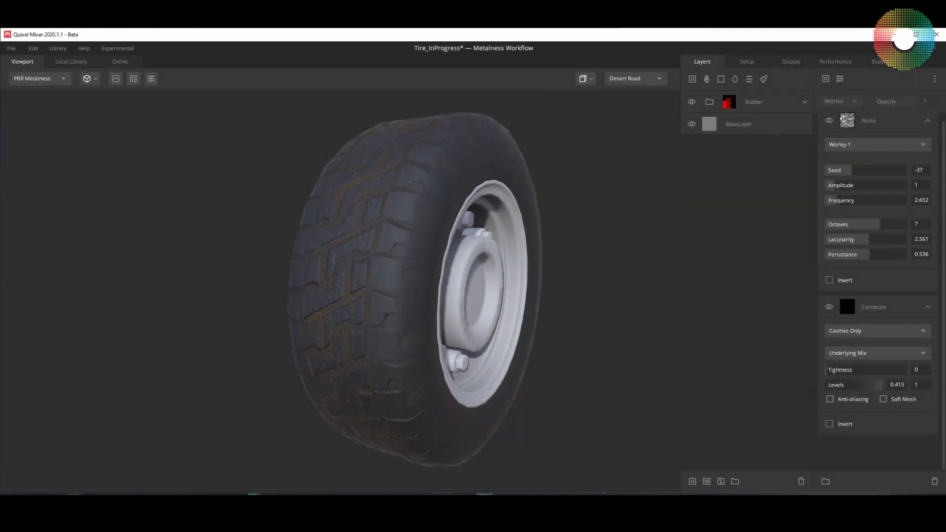
- Switch to File Explorer, look inside the Projects folder of QuixelMixerData, and return to Quixel Mixer
{"action": "left_click", "coordinate": [73, 492]}
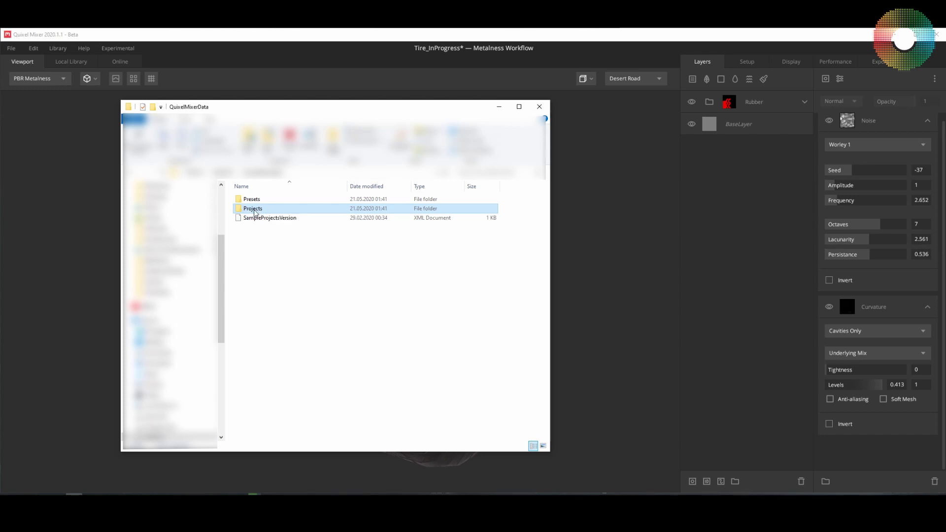
{"action": "double_click", "coordinate": [255, 210]}
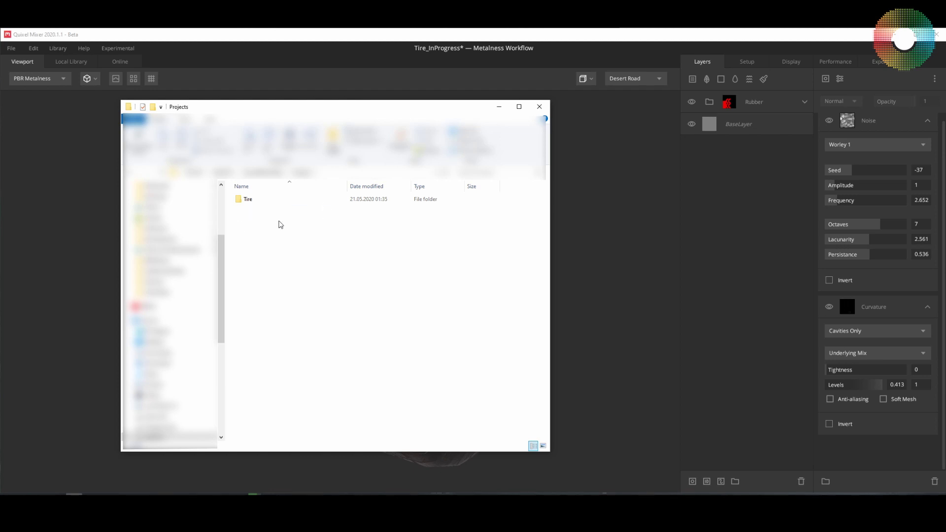
{"action": "left_click", "coordinate": [582, 221]}
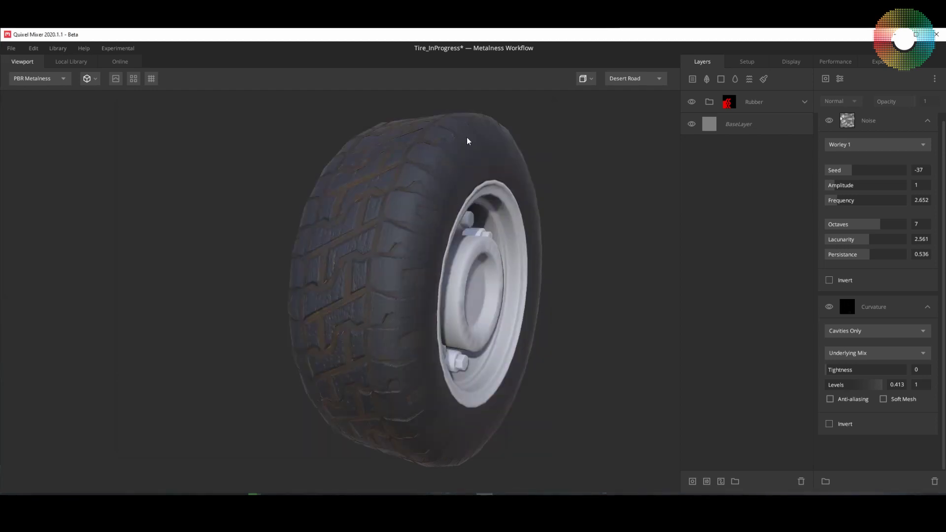